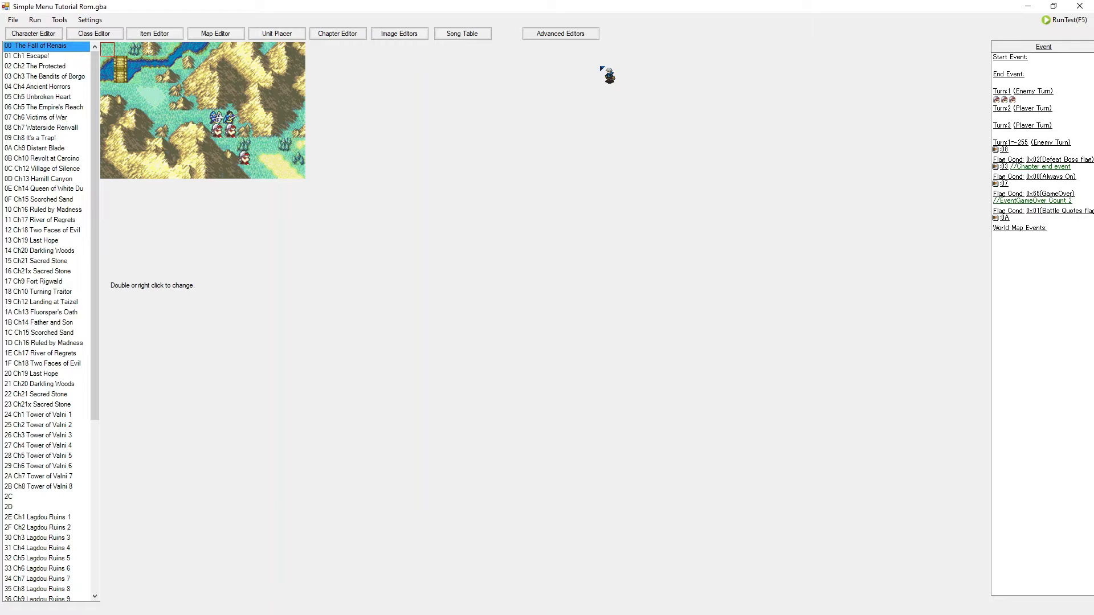
# - Run the ROM on Emulator 1, maximize the emulator and resume Ch. 4: Ancient Horrors, bringing the game in front of the debugger
pyautogui.click(35, 20)
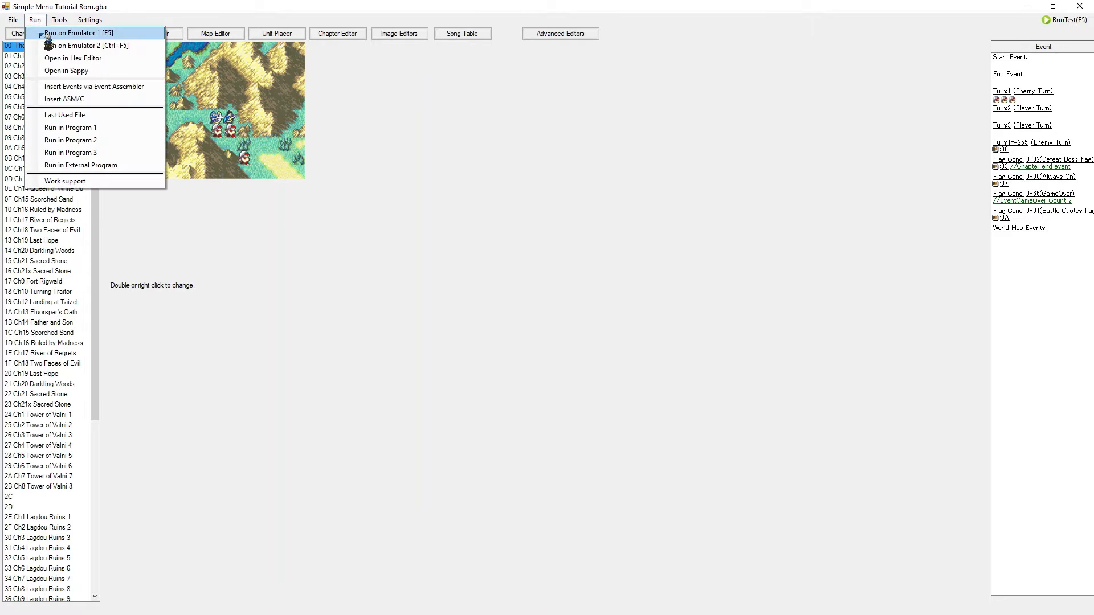
pyautogui.click(50, 32)
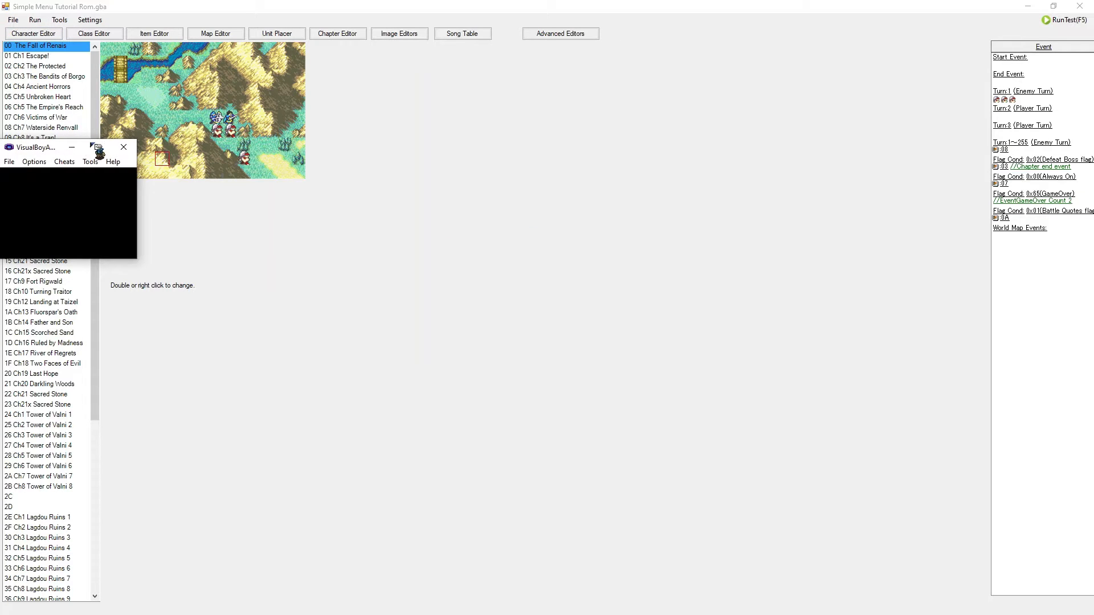
pyautogui.click(95, 147)
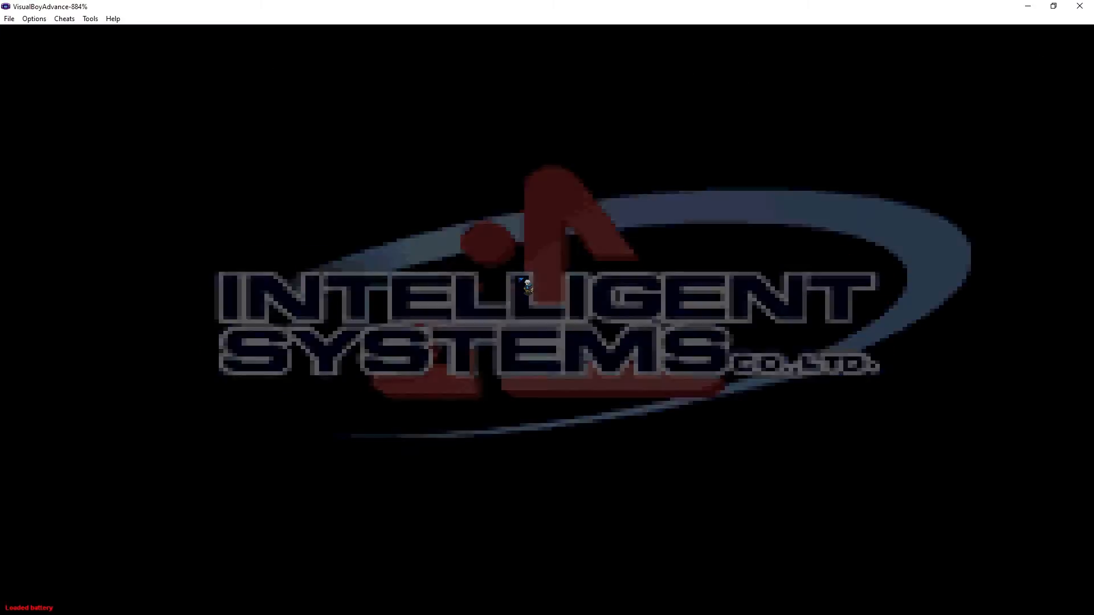
pyautogui.press('z')
pyautogui.press('z')
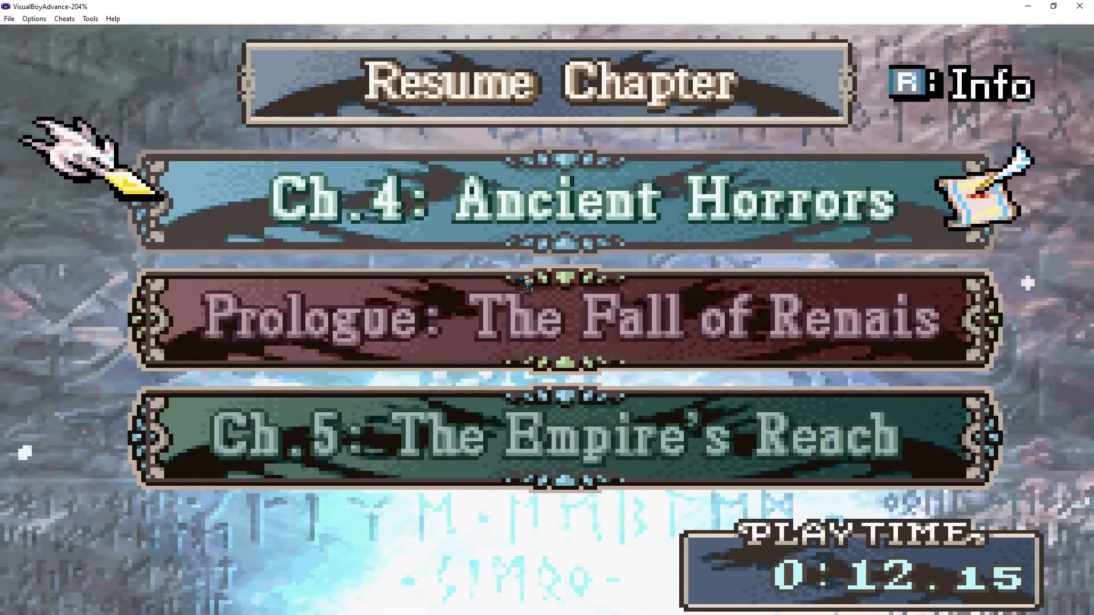
pyautogui.press('z')
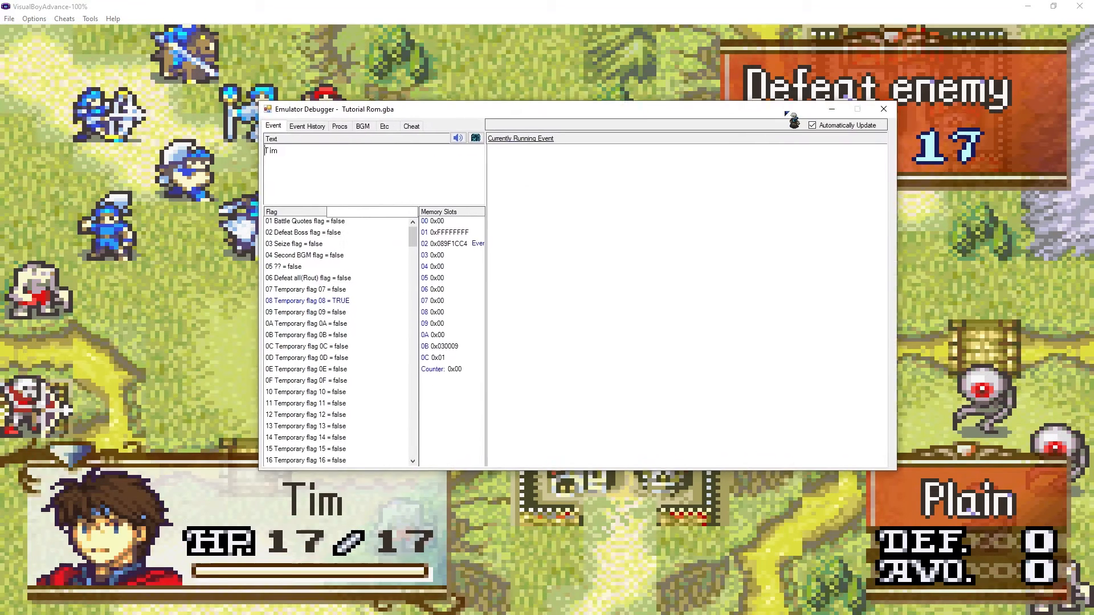
pyautogui.click(226, 326)
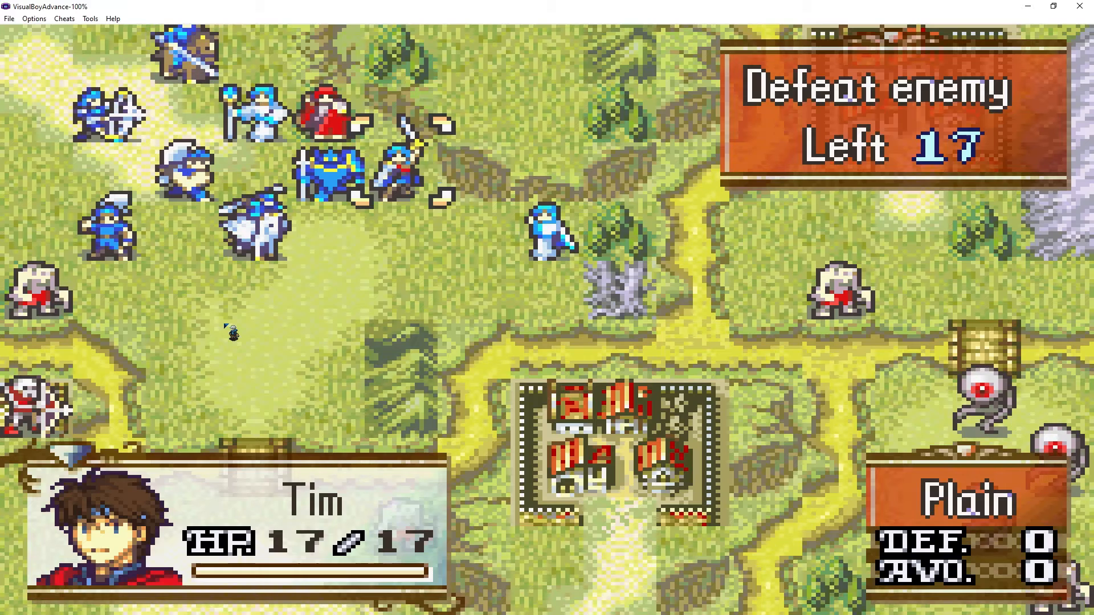
# - Bring up the in-game "Do you want to quit?" prompt from the map menu and move between its Yes and No choices
pyautogui.press('z')
pyautogui.press('Down')
pyautogui.press('Down')
pyautogui.press('Down')
pyautogui.press('Down')
pyautogui.press('z')
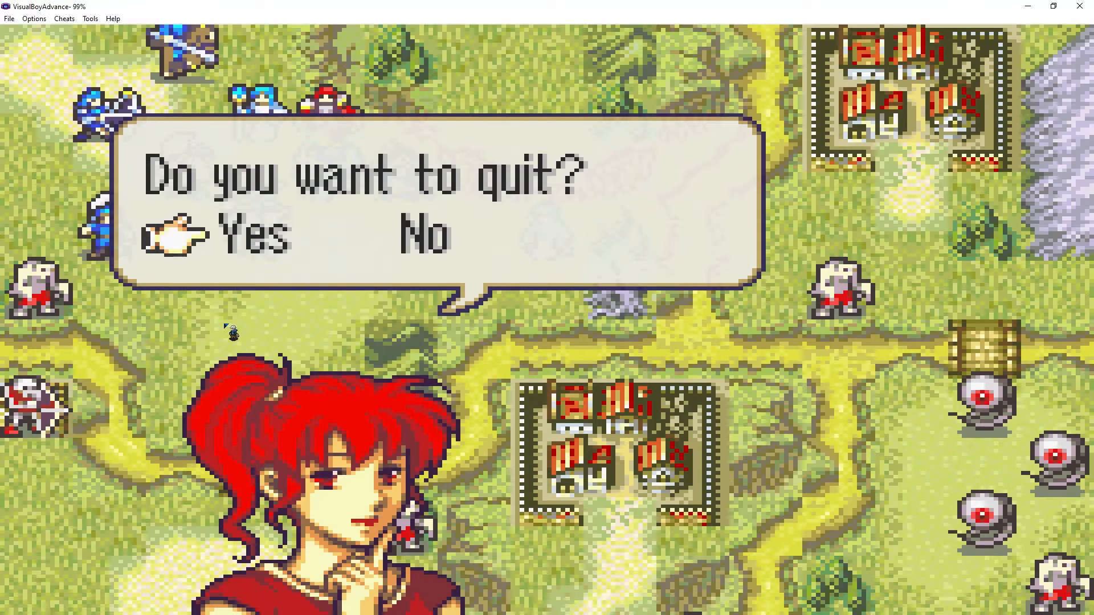
pyautogui.press('Right')
pyautogui.press('Left')
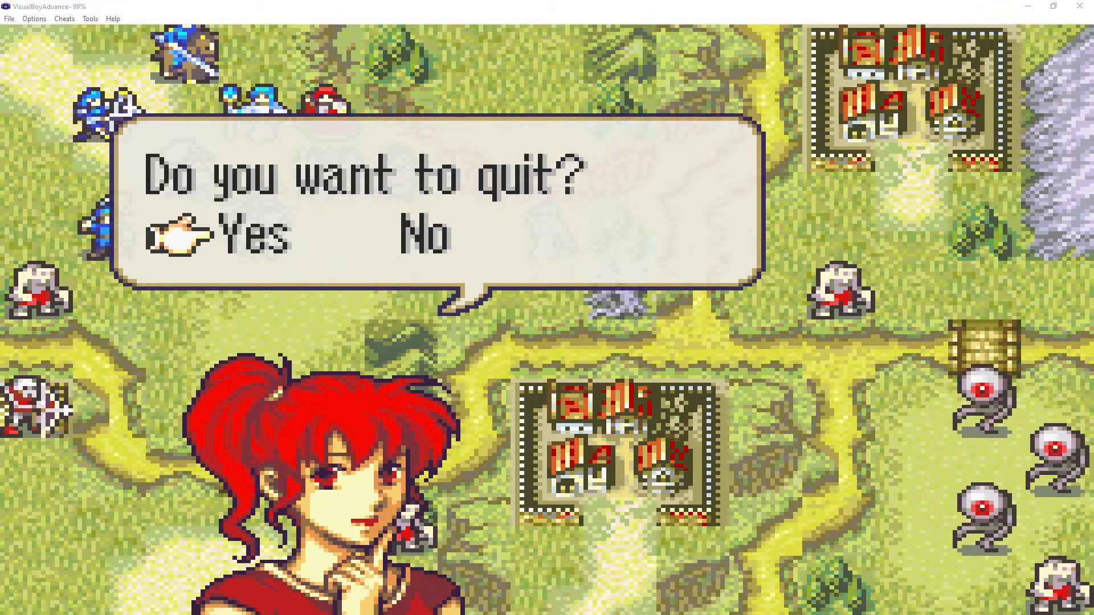
# - Open the running quit-prompt event from the Emulator Debugger in the event editor, and maximize the editor with the emulator and debugger minimized
pyautogui.hotkey('alt', 'Tab')
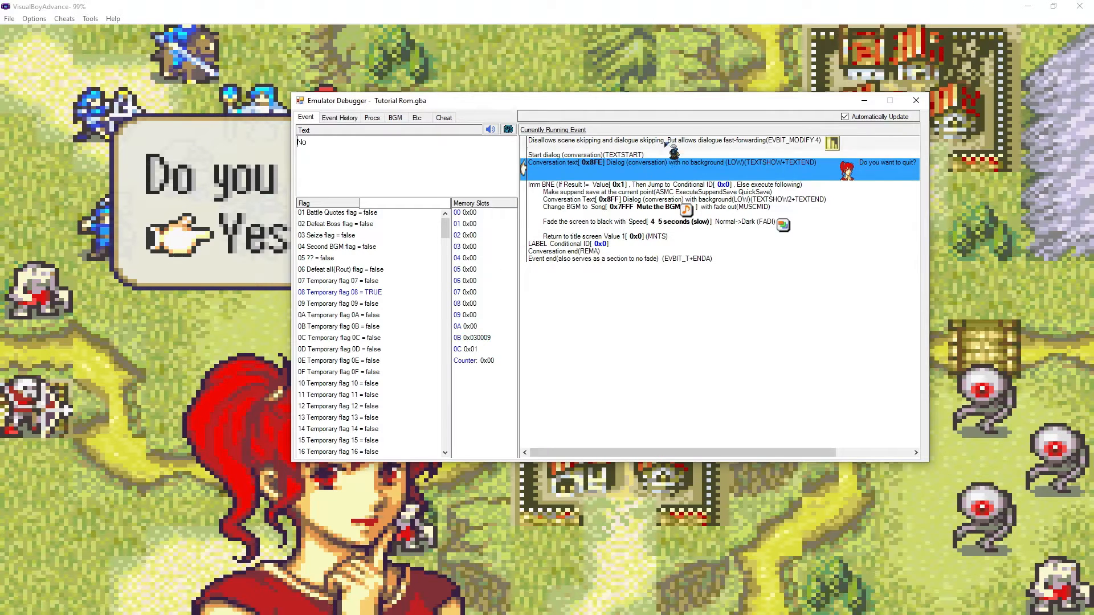
pyautogui.moveTo(648, 104); pyautogui.dragTo(564, 81)
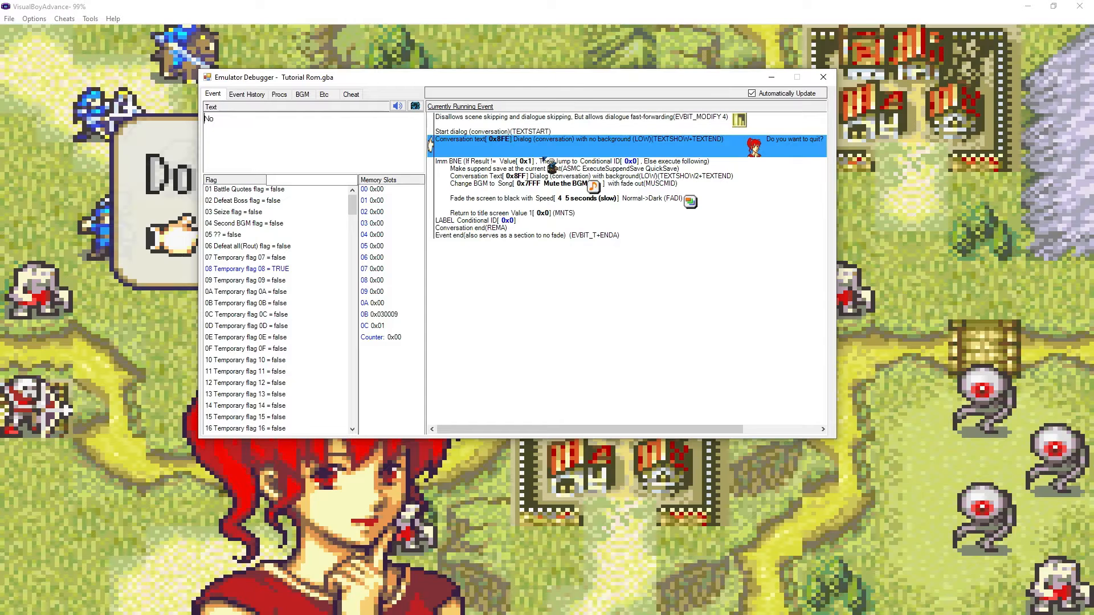
pyautogui.doubleClick(700, 146)
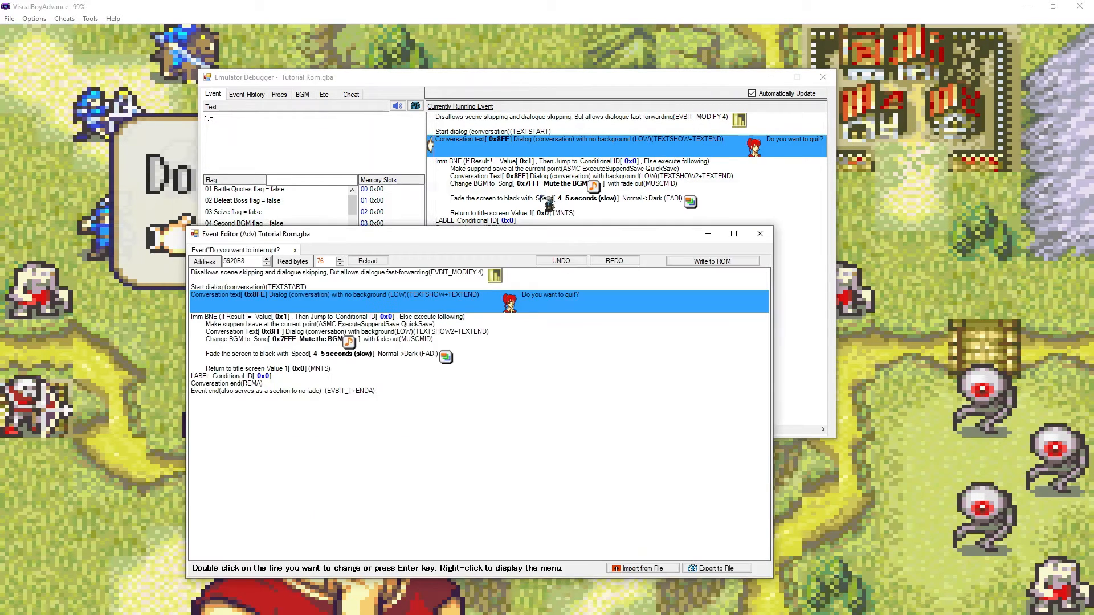
pyautogui.moveTo(553, 234); pyautogui.dragTo(632, 214)
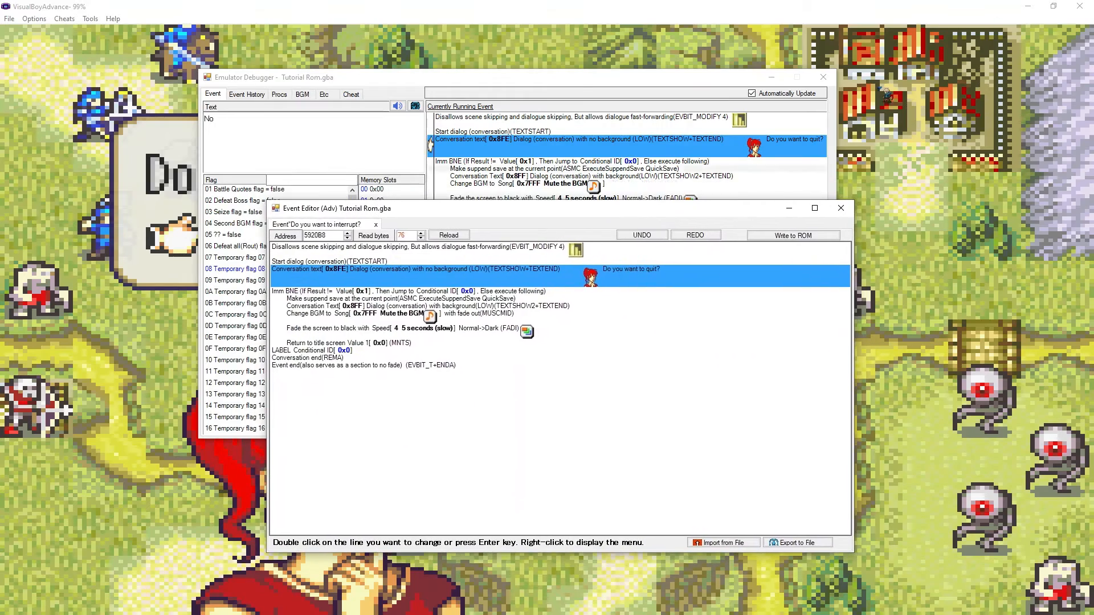
pyautogui.click(1027, 6)
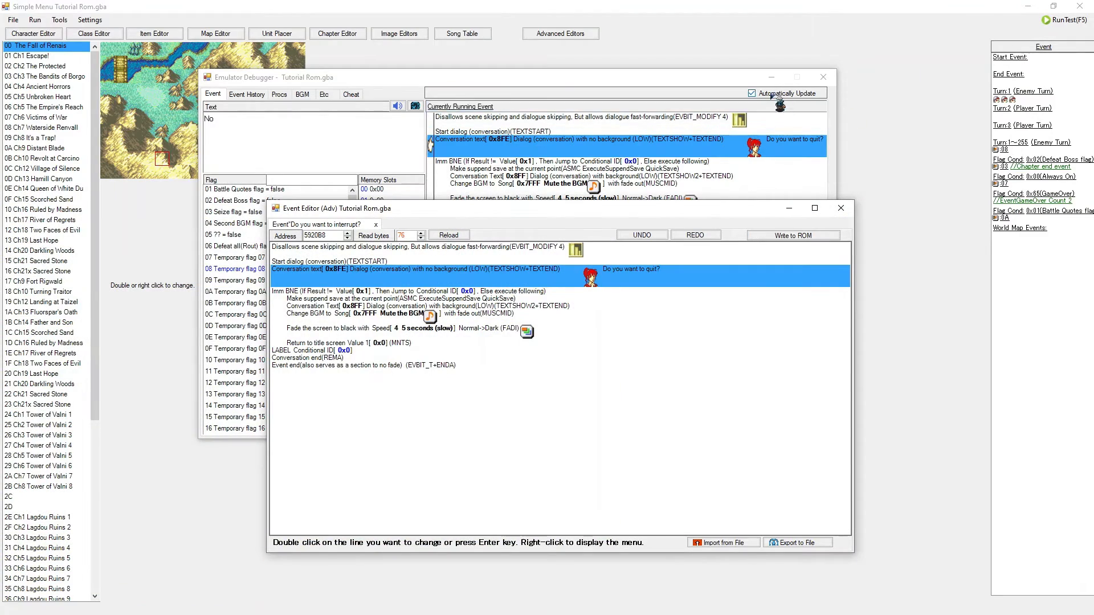
pyautogui.click(771, 78)
pyautogui.click(813, 209)
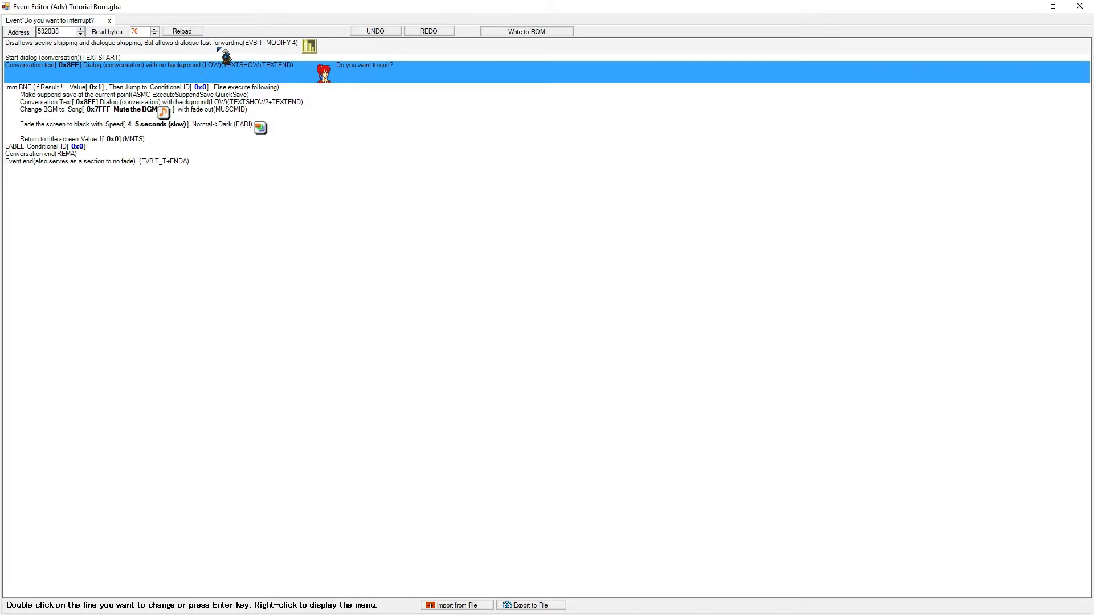
# - Examine the IMM BNE condition line and open the 8FE conversation text of the quit prompt in the text editor
pyautogui.click(209, 87)
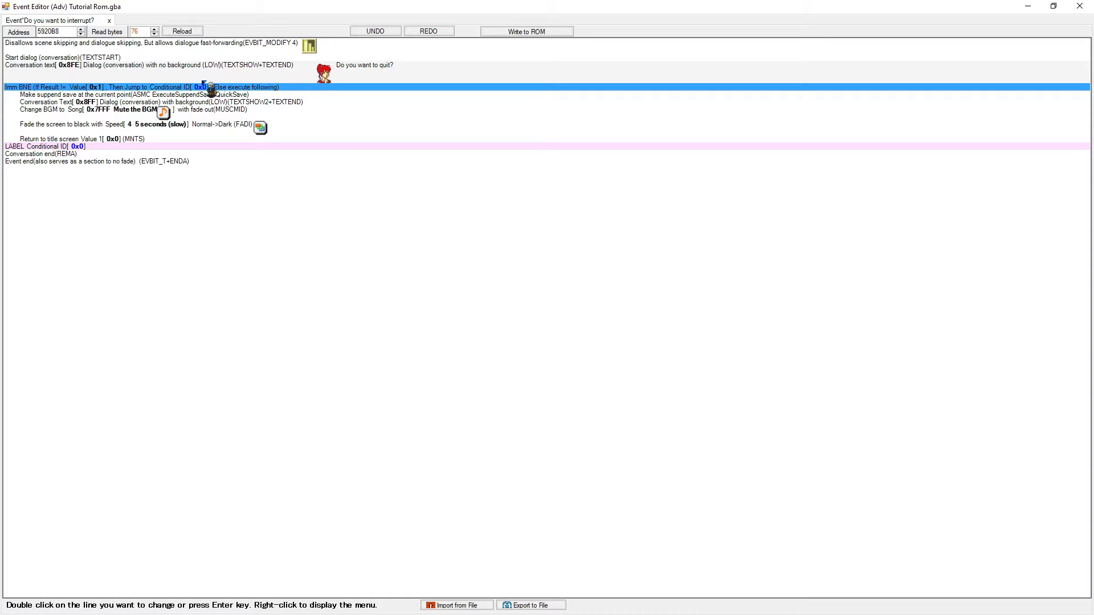
pyautogui.doubleClick(230, 82)
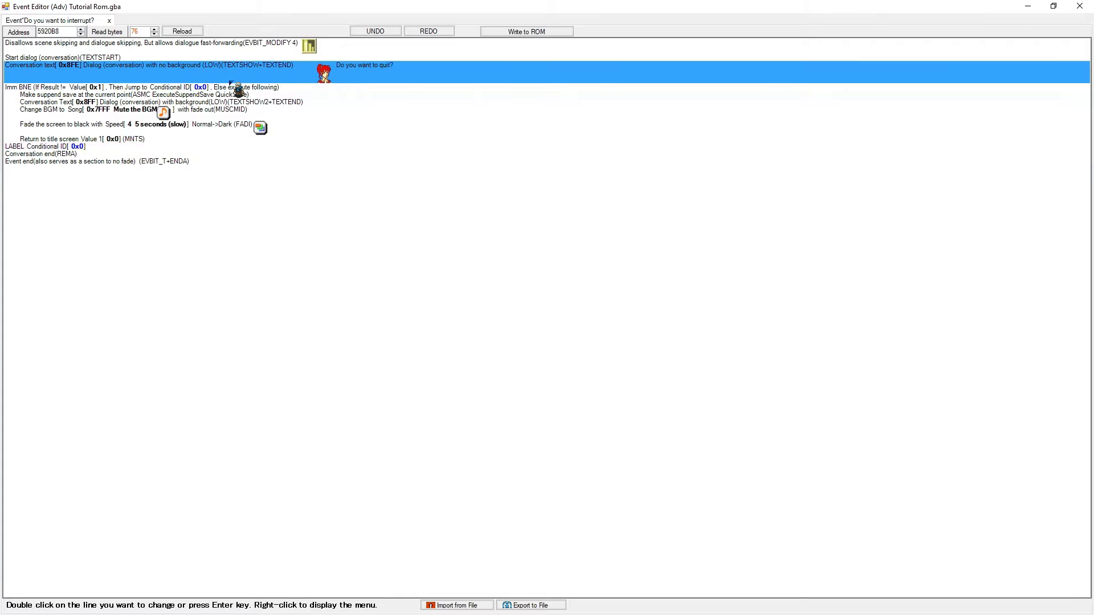
pyautogui.doubleClick(219, 100)
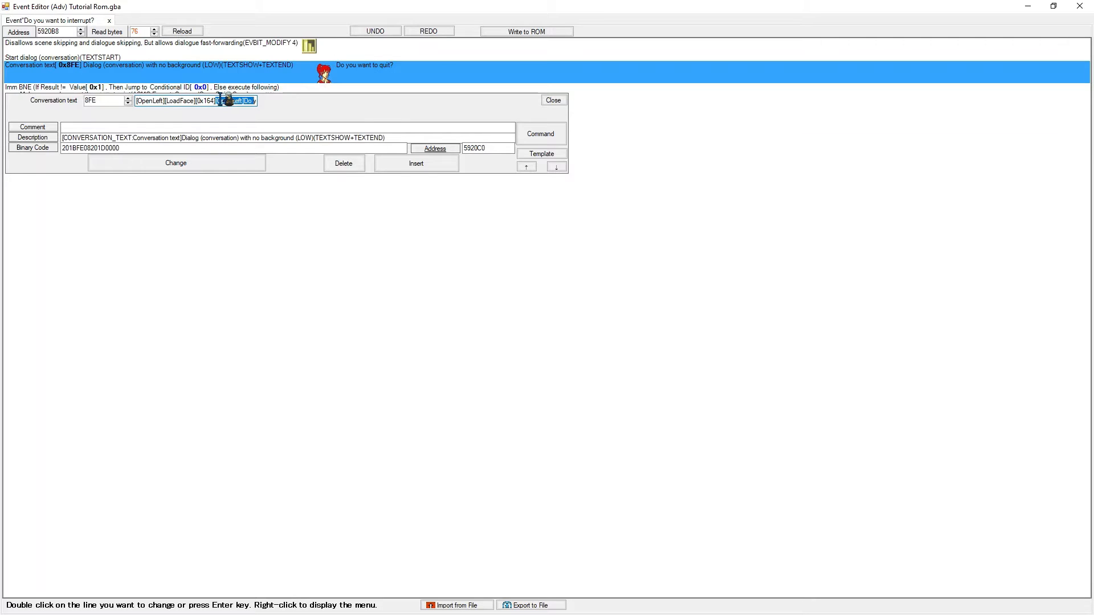
pyautogui.click(222, 100)
pyautogui.moveTo(0, 242); pyautogui.dragTo(457, 109)
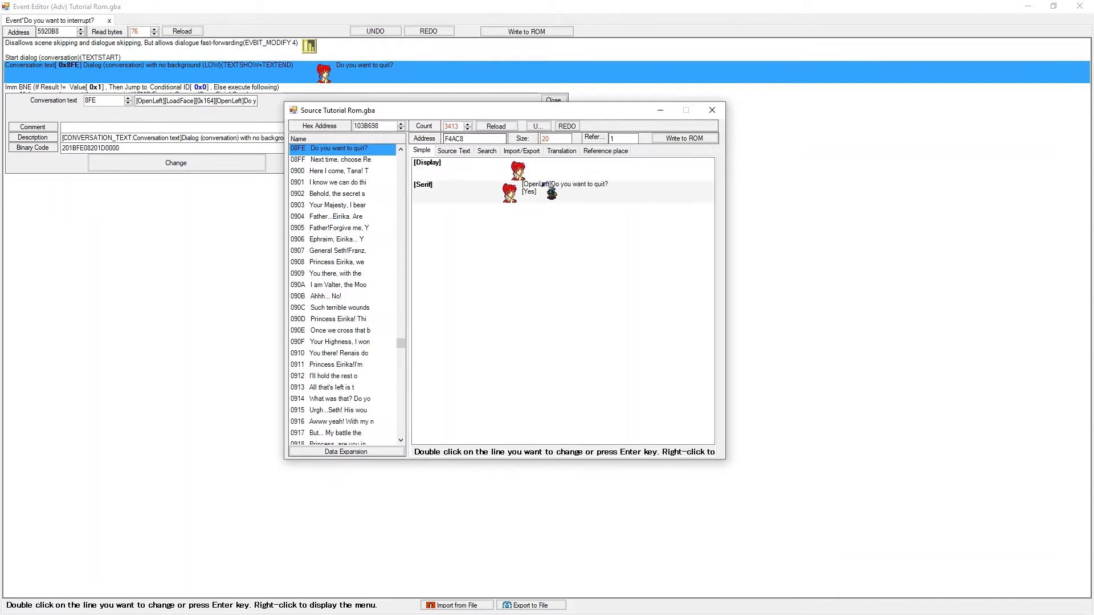
# - Inspect the [Yes] code under "Do you want to quit?" in the Serif entry and close the text editor
pyautogui.click(539, 185)
pyautogui.doubleClick(539, 186)
pyautogui.moveTo(454, 258); pyautogui.dragTo(413, 260)
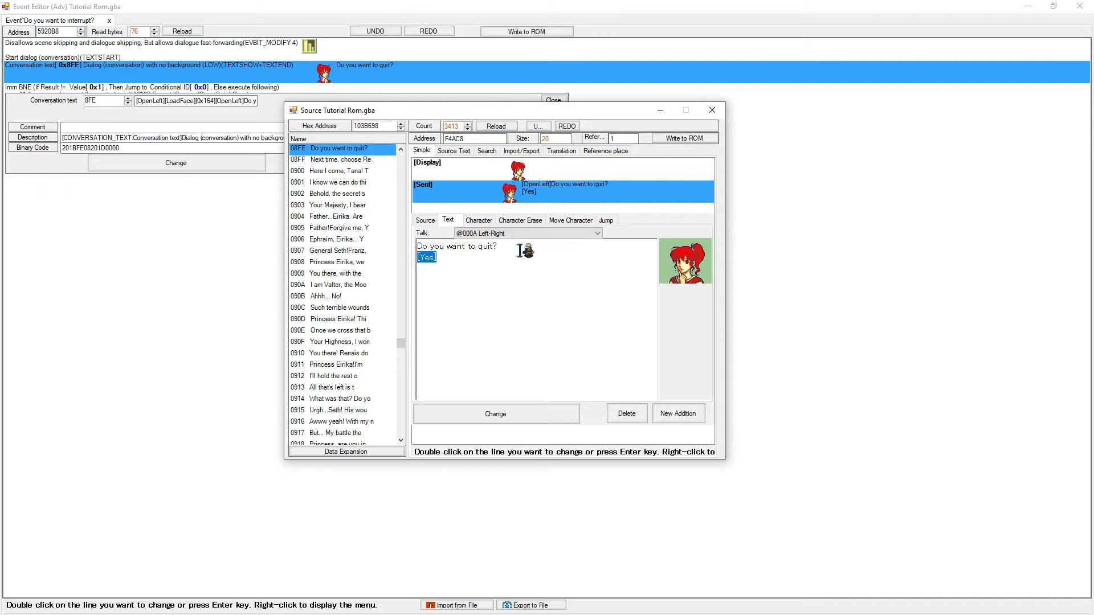
pyautogui.click(575, 193)
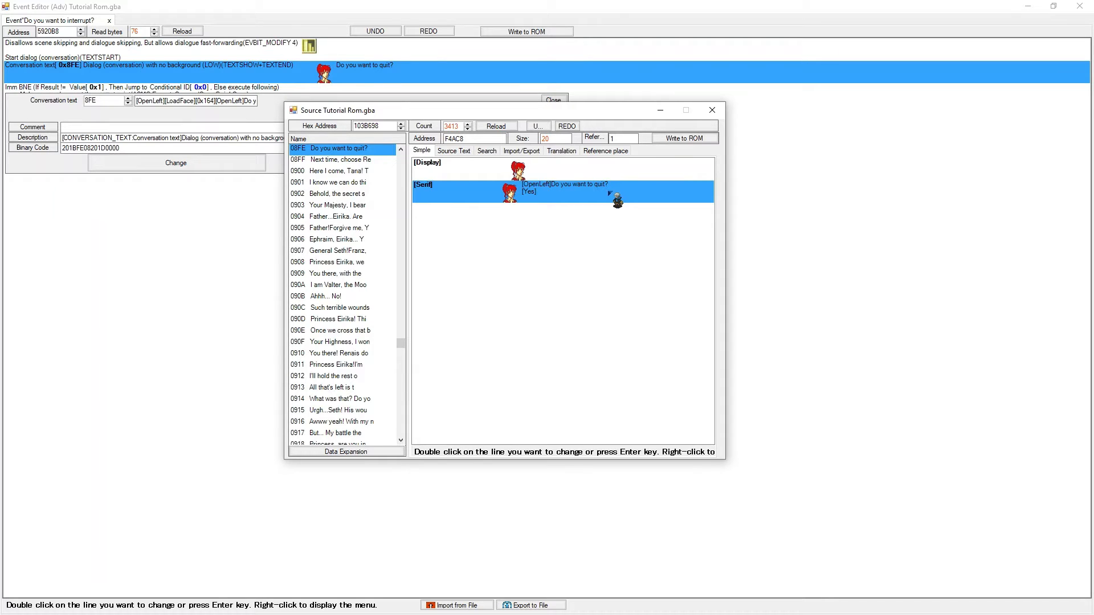
pyautogui.click(712, 110)
pyautogui.click(635, 105)
pyautogui.click(352, 76)
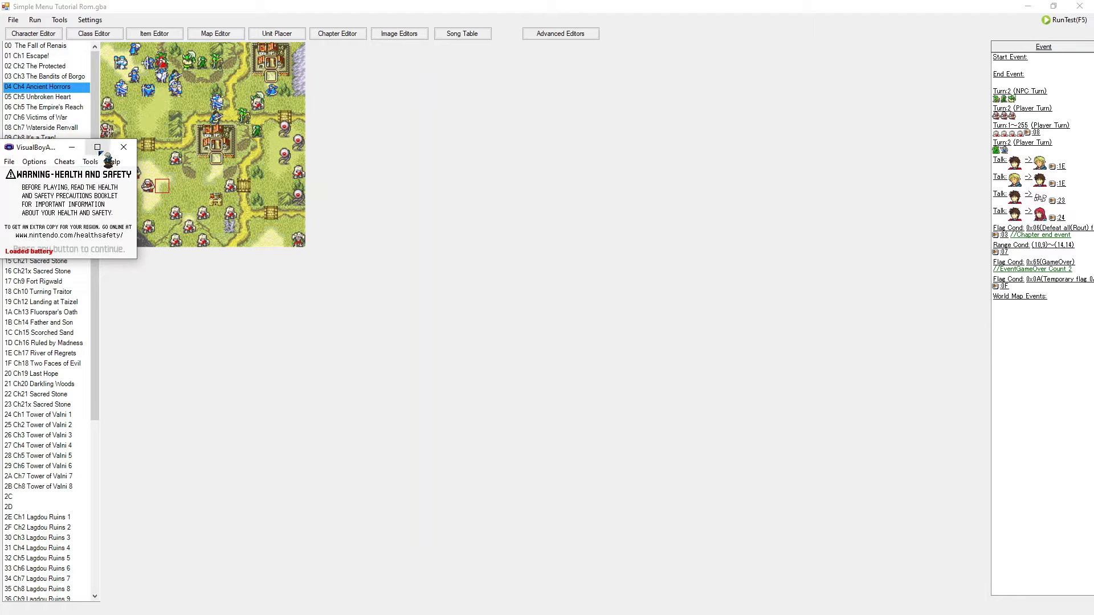
# - Maximize the relaunched emulator, skip past the title screen and restart Ch. 4: Ancient Horrors
pyautogui.click(98, 150)
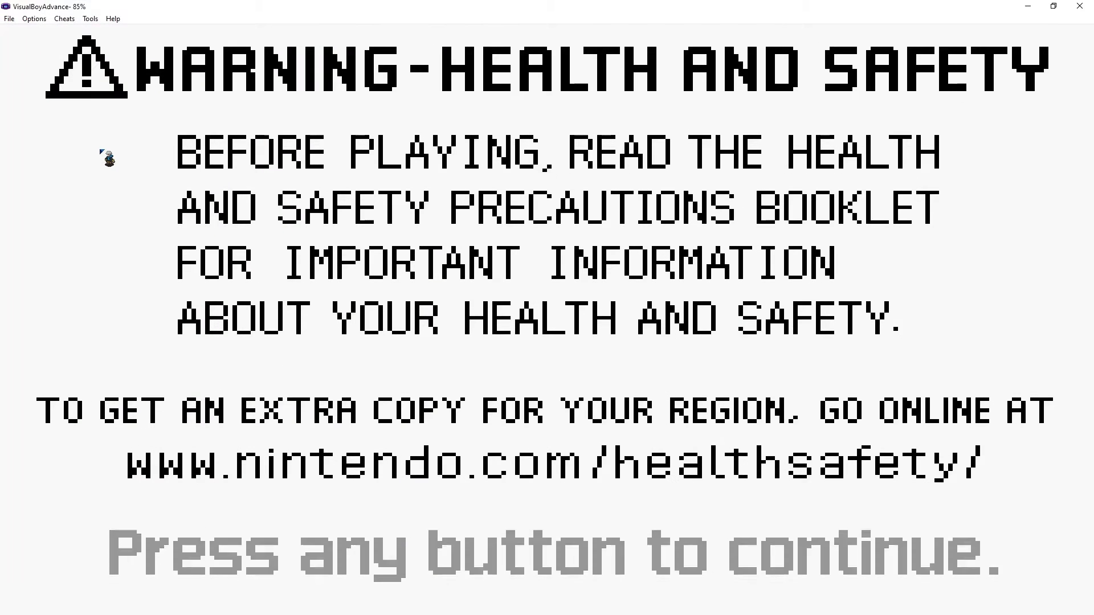
pyautogui.press('Return')
pyautogui.press('space')
pyautogui.press('Return')
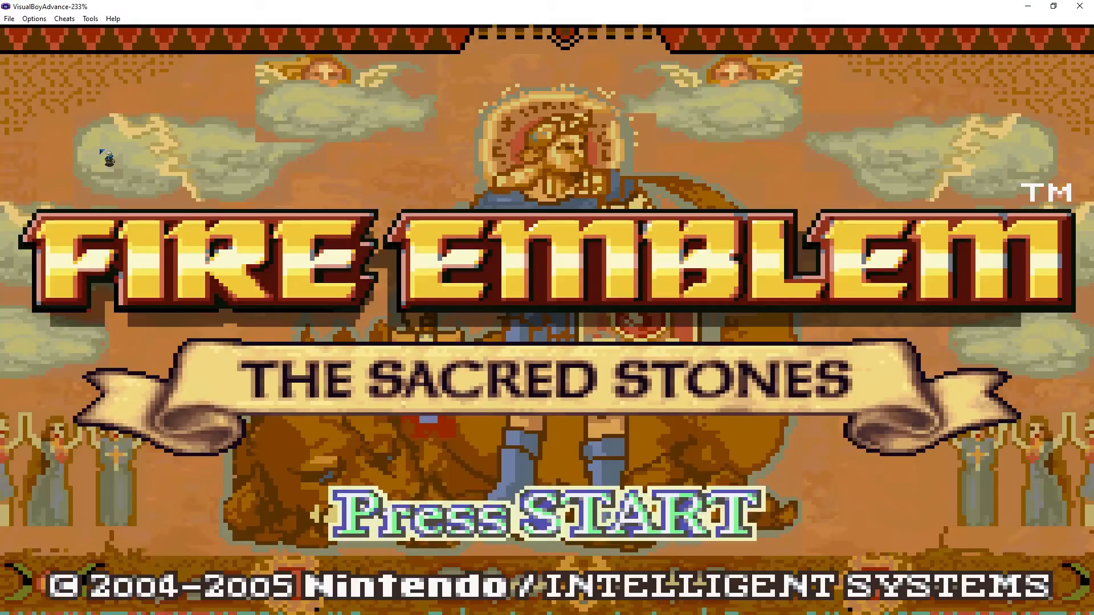
pyautogui.press('Return')
pyautogui.press('Down')
pyautogui.press('z')
pyautogui.press('z')
pyautogui.press('z')
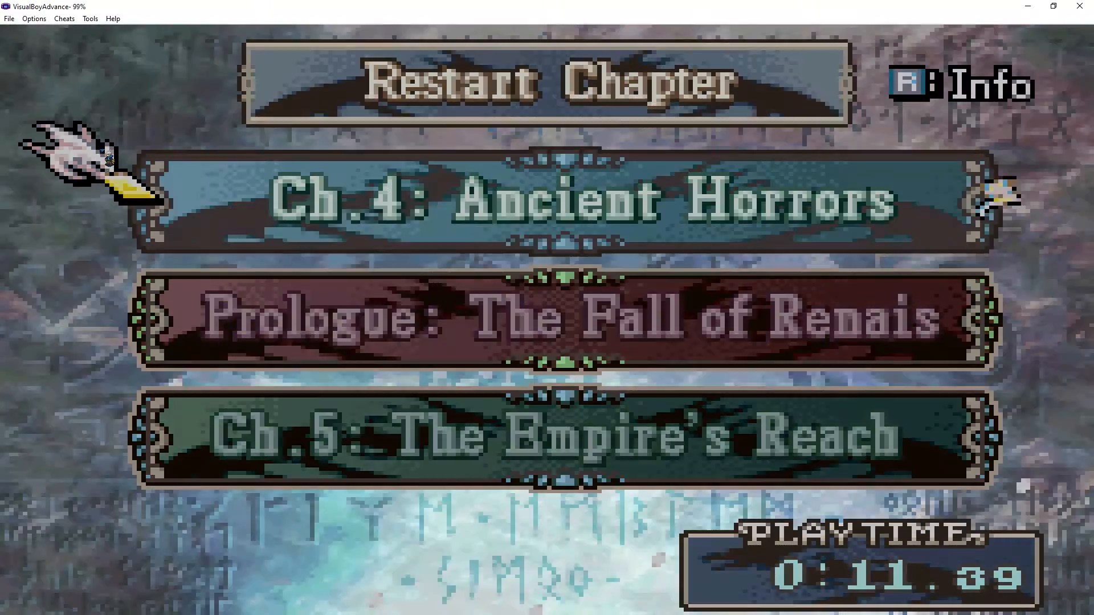
pyautogui.press('Return')
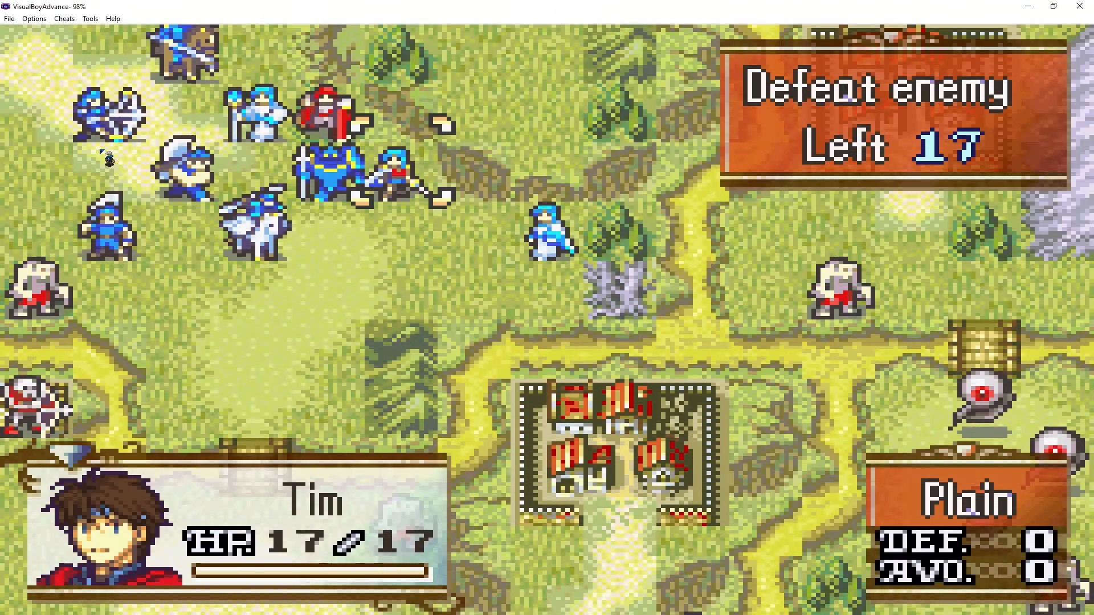
# - Move Tim one tile down and one tile left, and start a Talk with the adjacent unit
pyautogui.press('z')
pyautogui.press('Down')
pyautogui.press('Left')
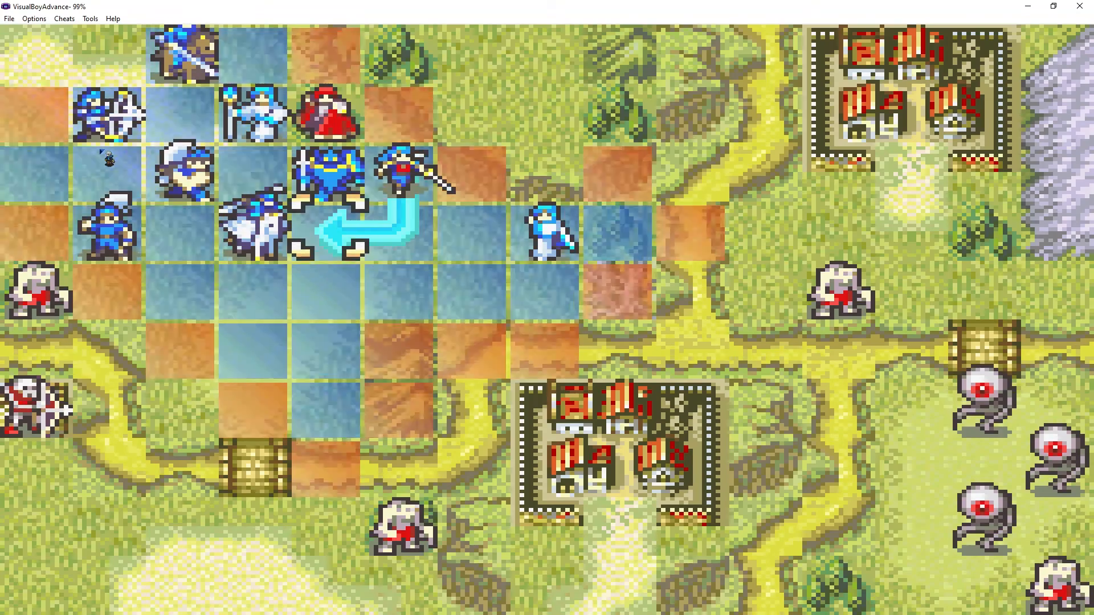
pyautogui.press('x')
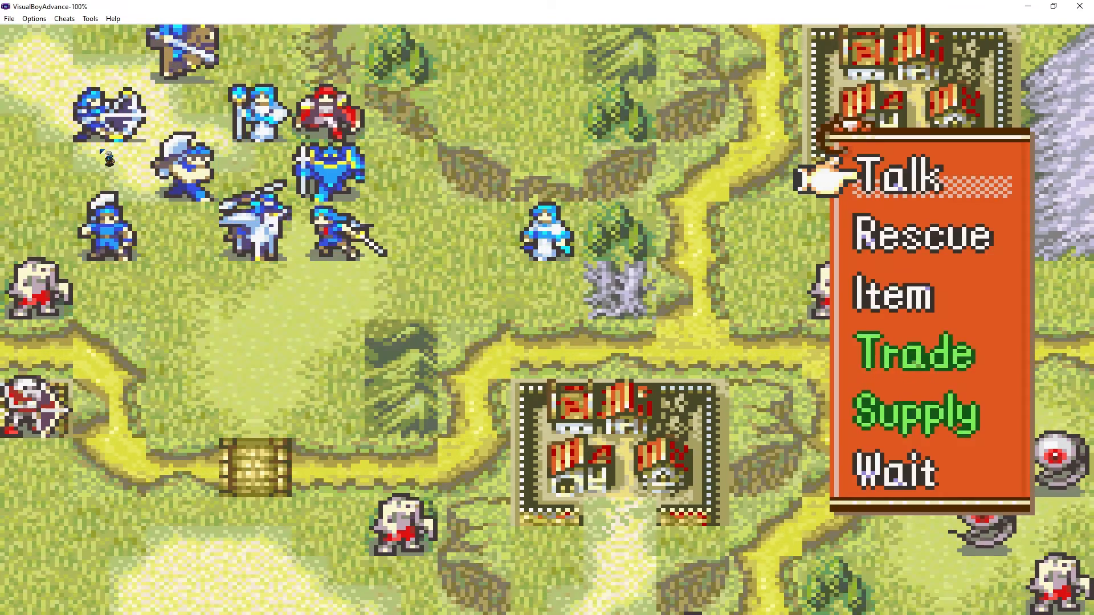
pyautogui.press('z')
pyautogui.press('z')
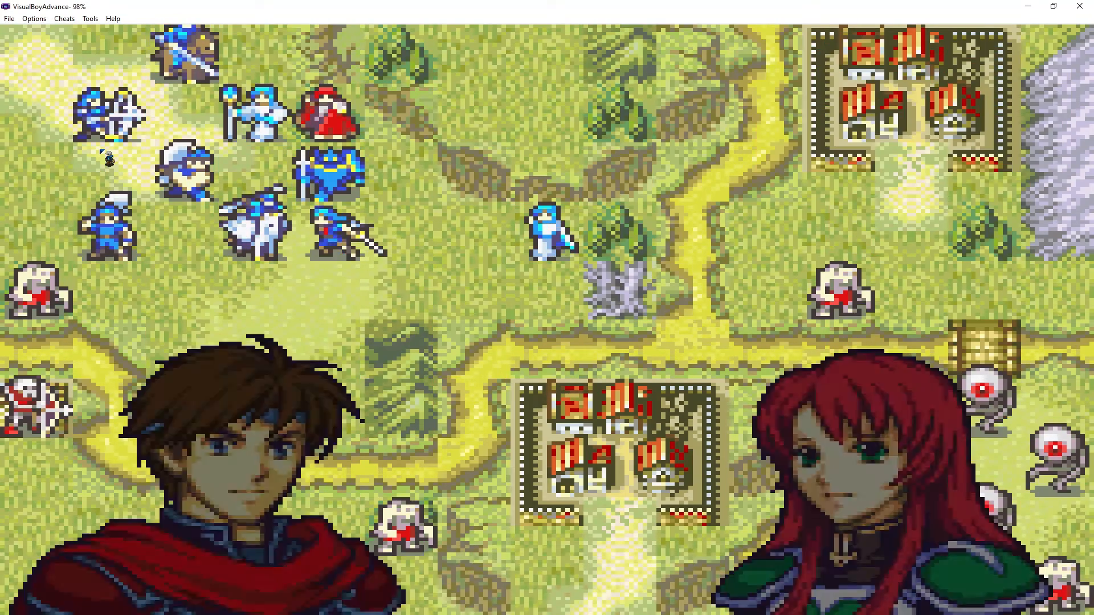
# - Advance the conversation between Tim and the red-haired woman to the "Go out with Edlinda?" question
pyautogui.press('z')
pyautogui.press('z')
pyautogui.press('z')
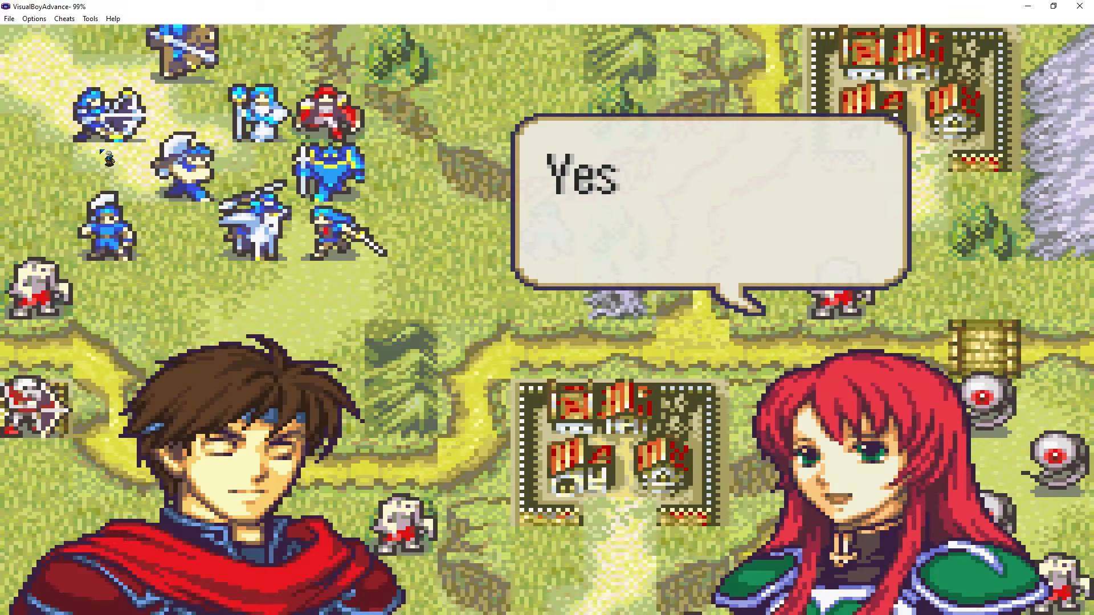
pyautogui.press('z')
pyautogui.press('z')
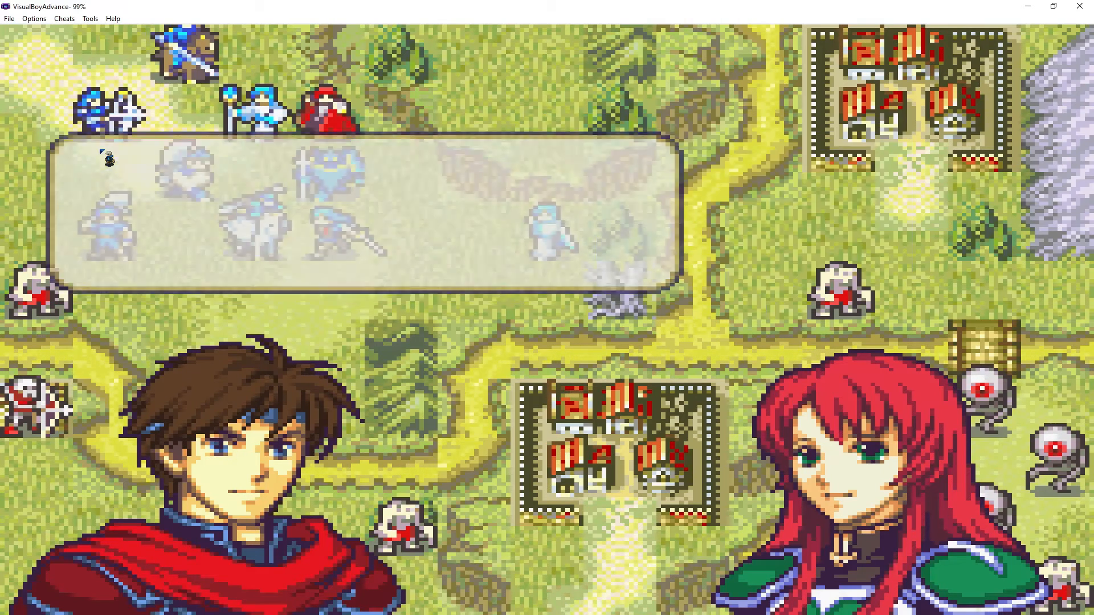
pyautogui.press('z')
pyautogui.press('z')
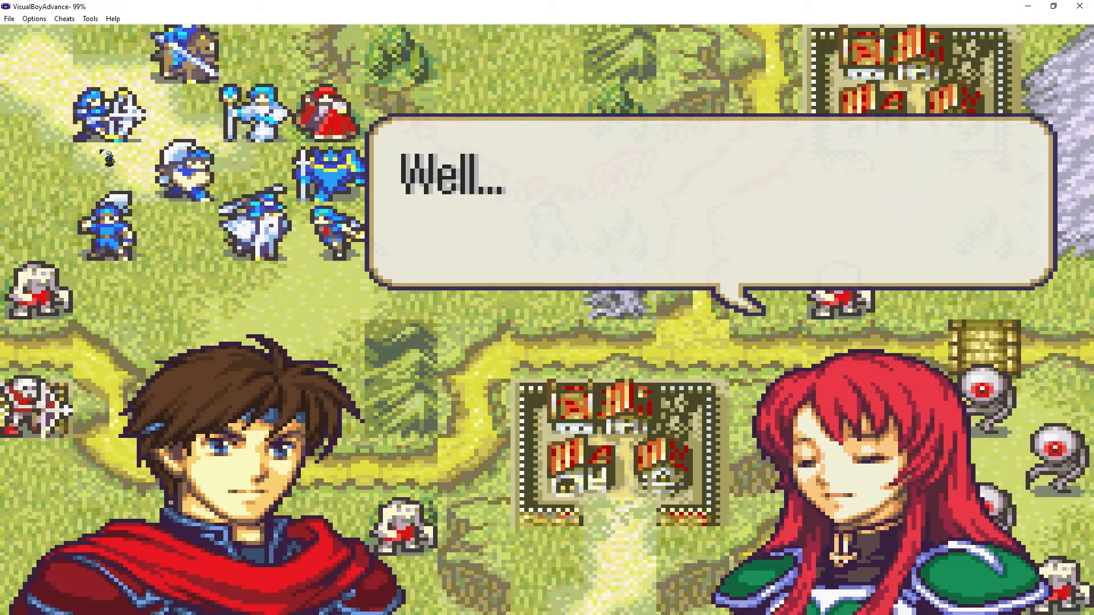
pyautogui.press('z')
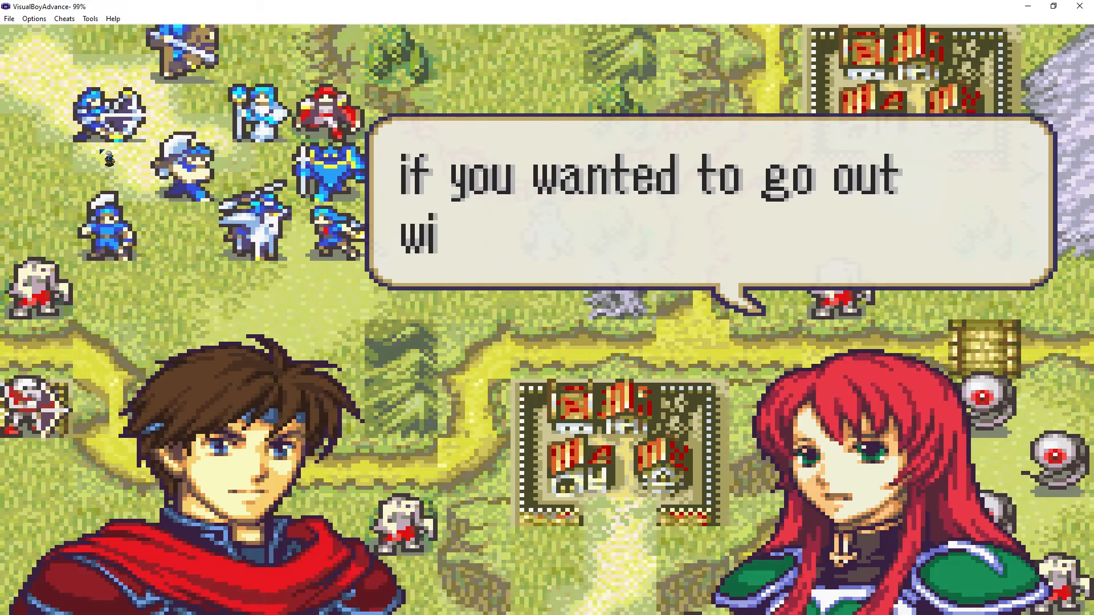
pyautogui.press('z')
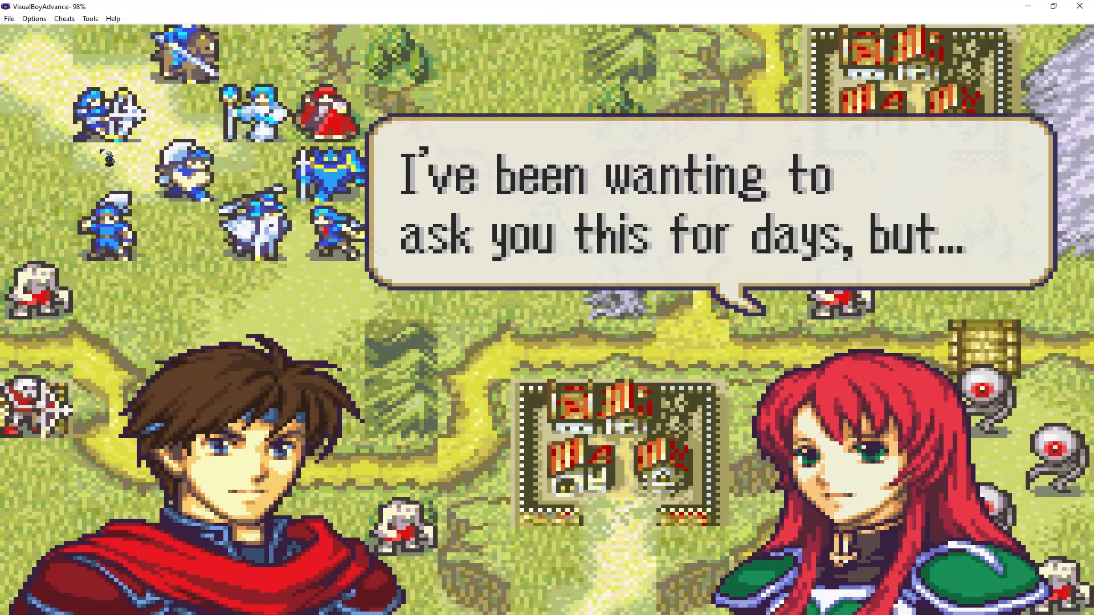
pyautogui.press('z')
pyautogui.press('z')
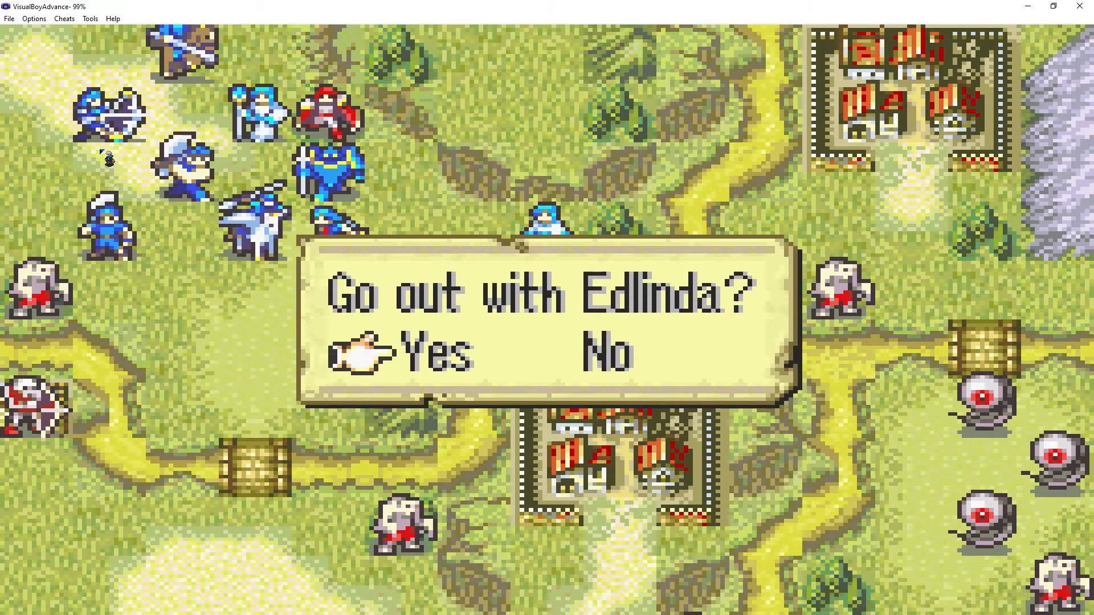
# - Switch the answer to "Go out with Edlinda?" back and forth between Yes and No, ending on No
pyautogui.press('Right')
pyautogui.press('Left')
pyautogui.press('Right')
pyautogui.press('Left')
pyautogui.press('Right')
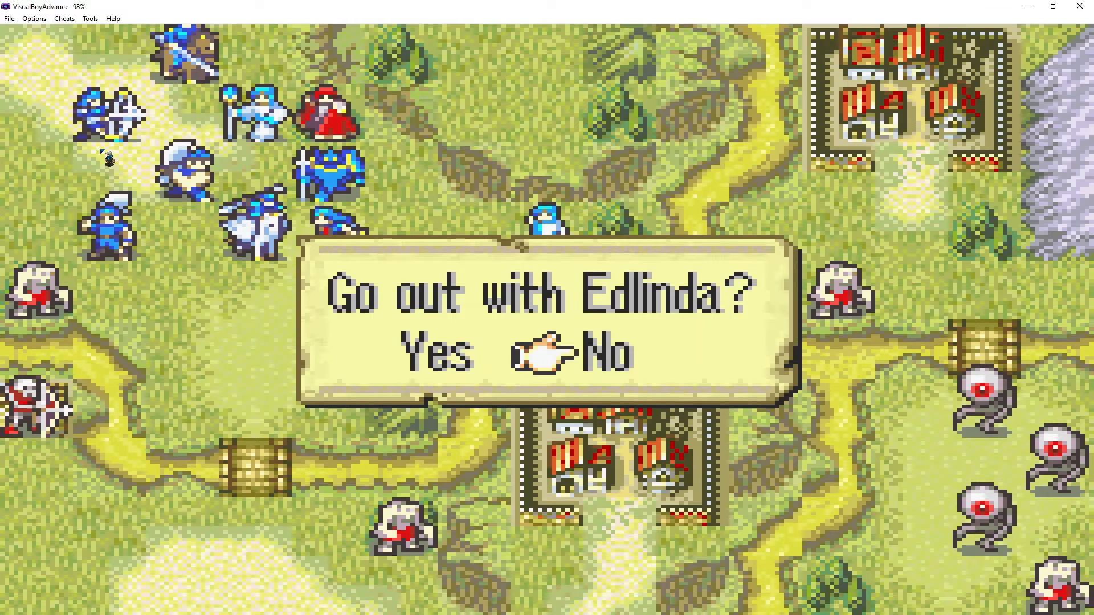
# - Answer No to "Go out with Edlinda?" and advance the rejection conversation until control returns to the map
pyautogui.press('Left')
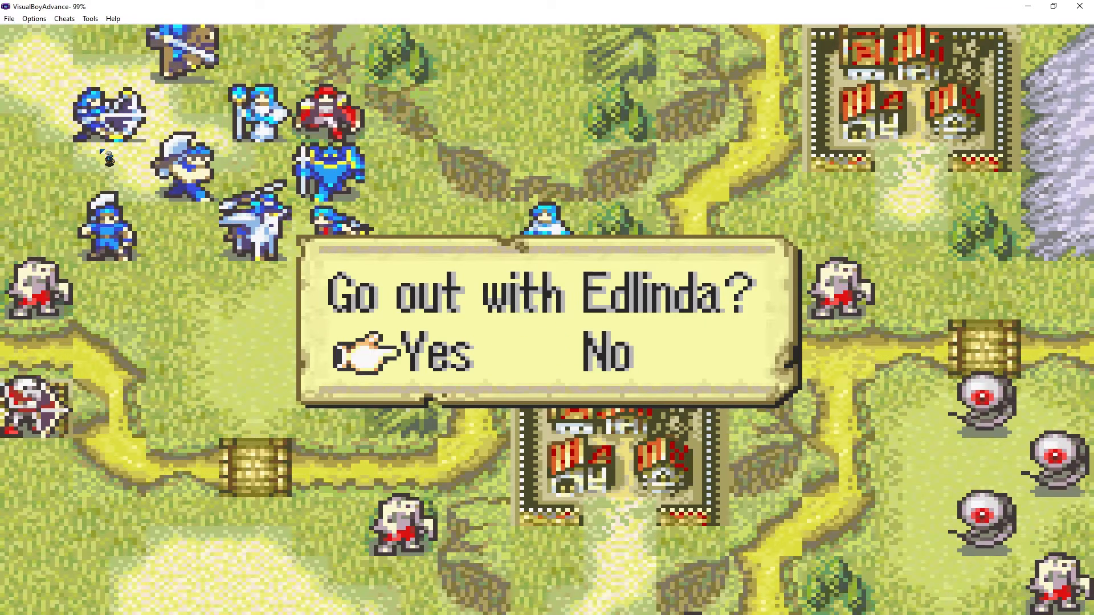
pyautogui.press('Right')
pyautogui.press('z')
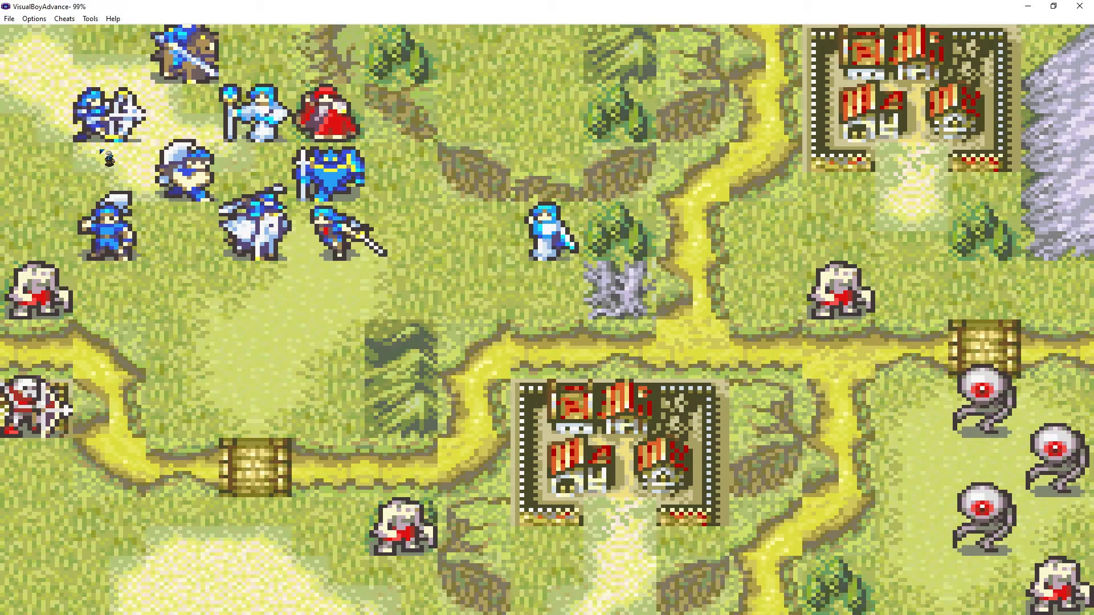
pyautogui.press('z')
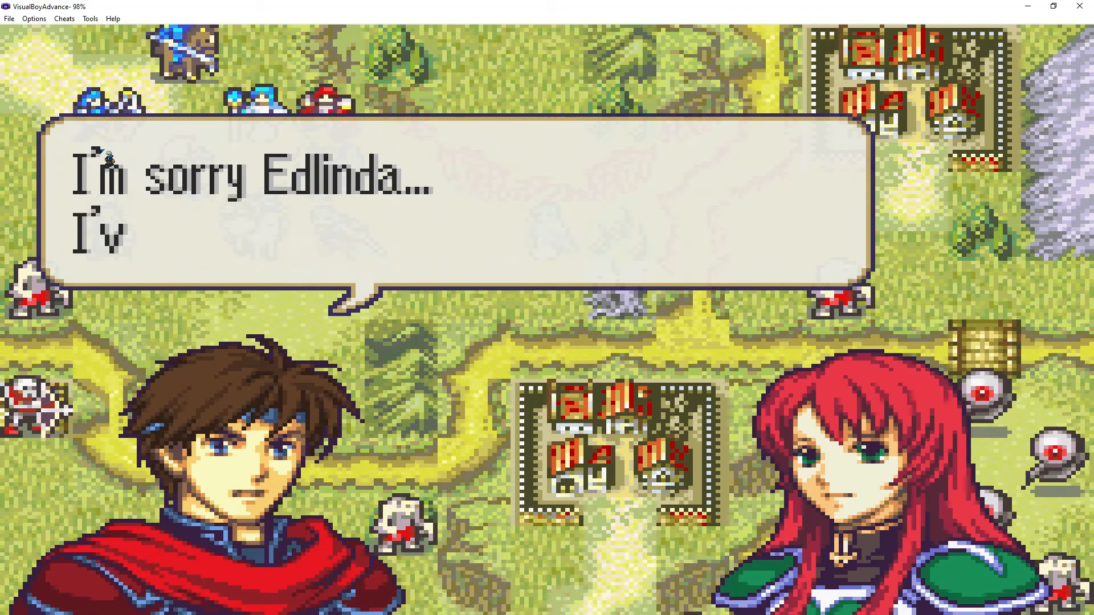
pyautogui.press('z')
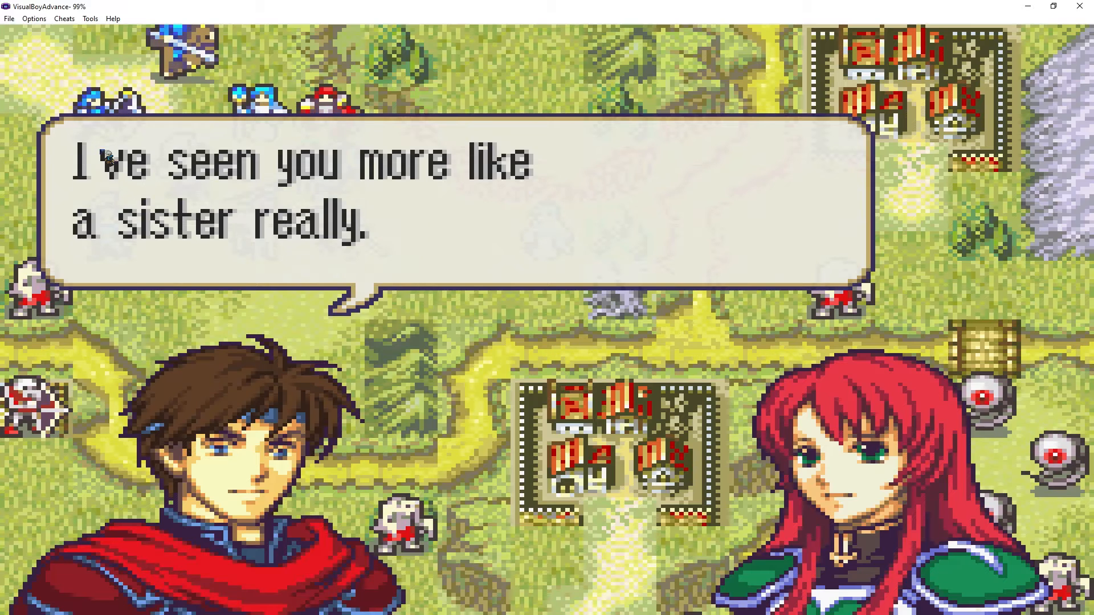
pyautogui.press('z')
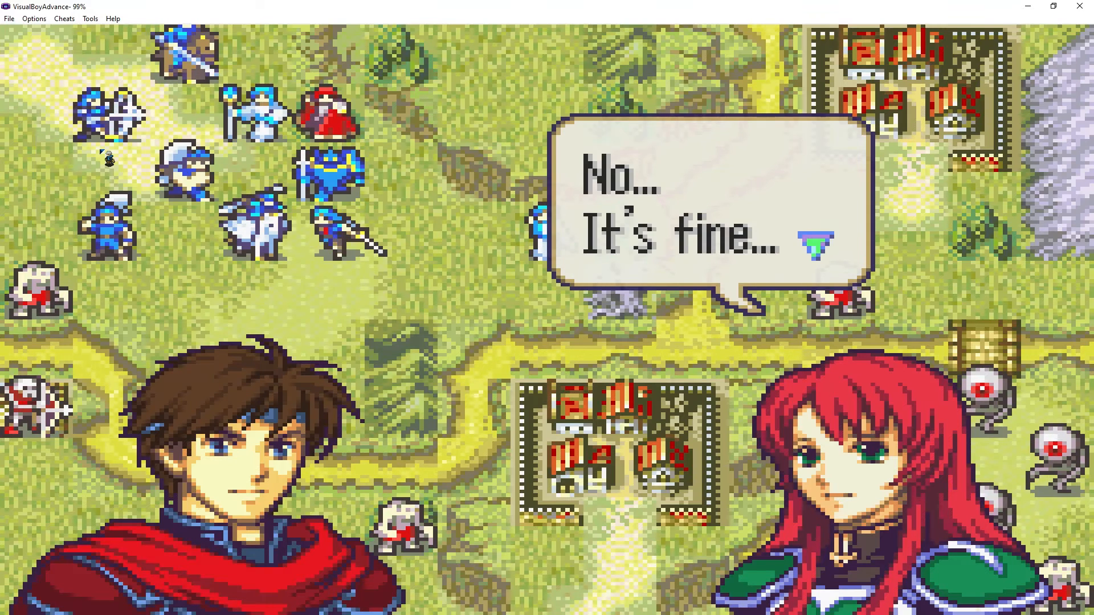
pyautogui.press('z')
pyautogui.press('z')
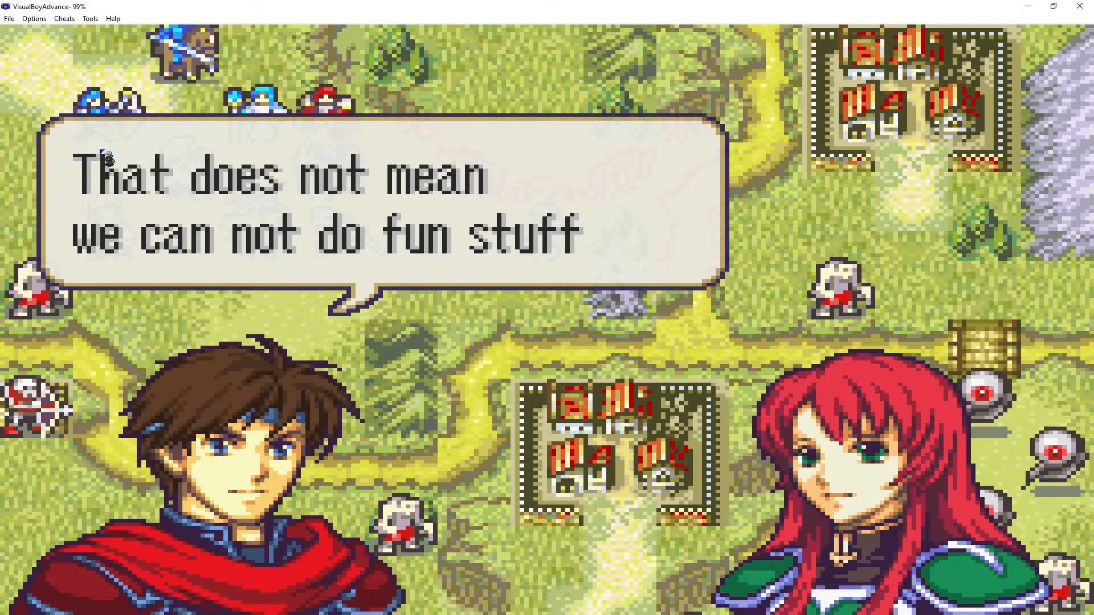
pyautogui.press('z')
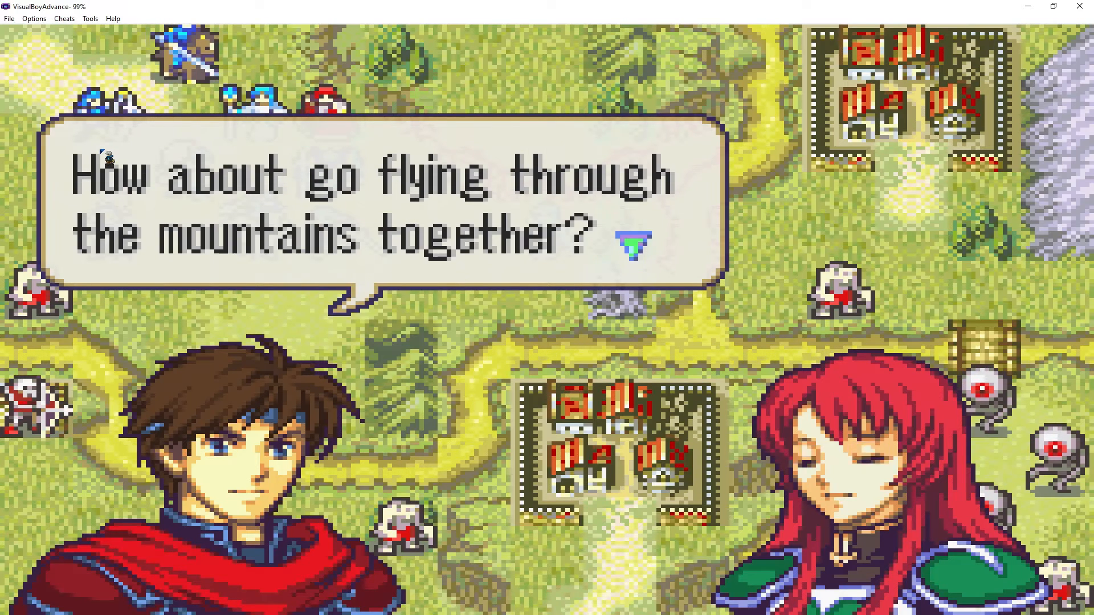
pyautogui.press('z')
pyautogui.press('z')
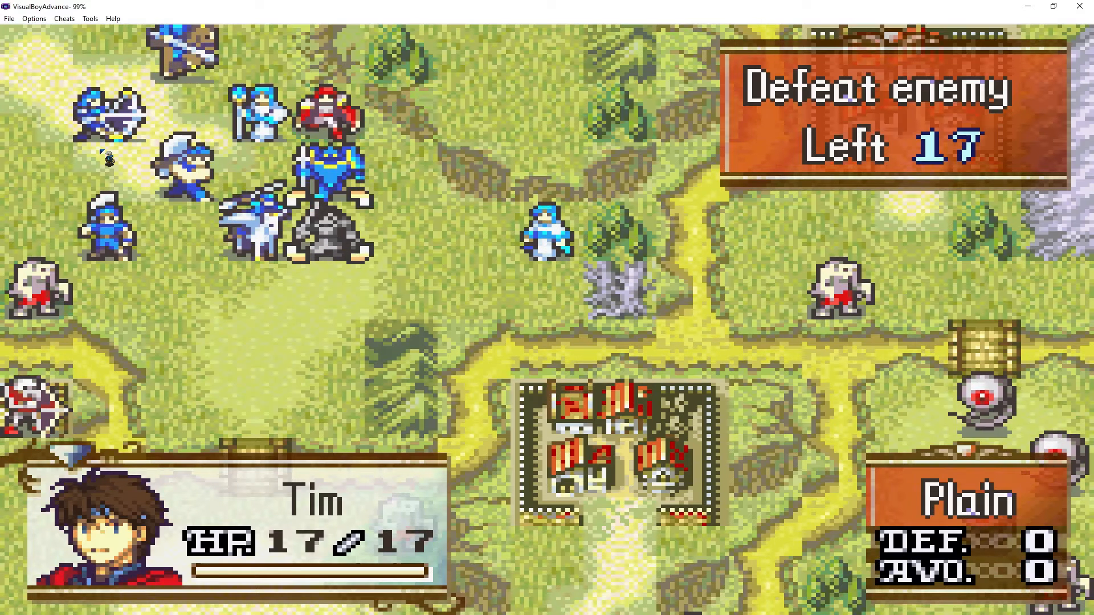
# - Reset the emulated game, skip past the title screen and choose Restart Chapter for the saved chapter
pyautogui.hotkey('ctrl', 'r')
pyautogui.press('space')
pyautogui.press('Return')
pyautogui.press('Return')
pyautogui.press('Return')
pyautogui.press('Down')
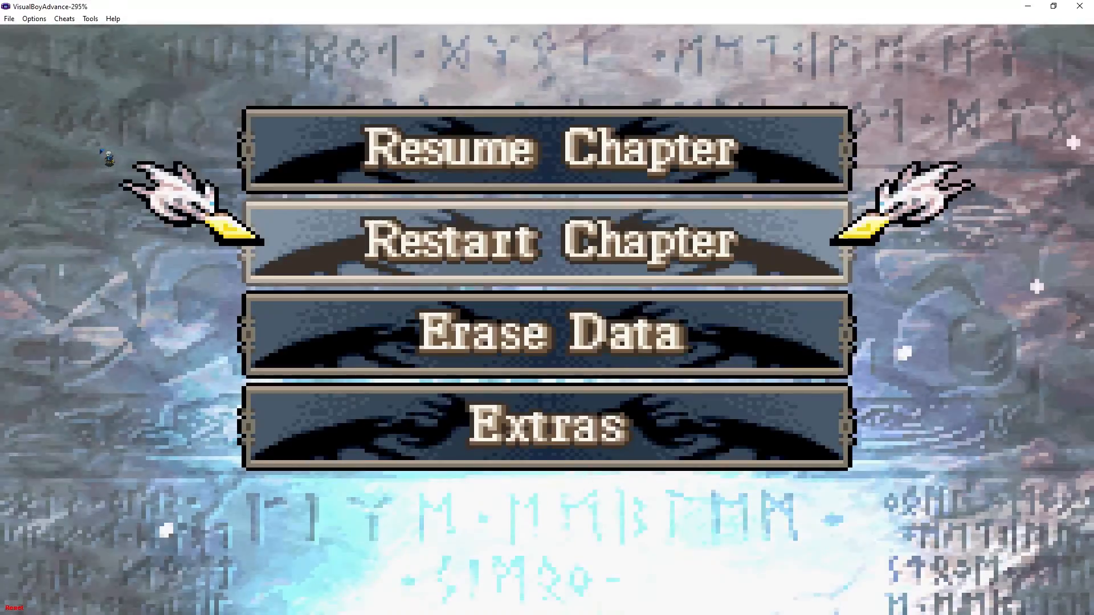
pyautogui.press('Return')
pyautogui.press('Return')
pyautogui.press('Return')
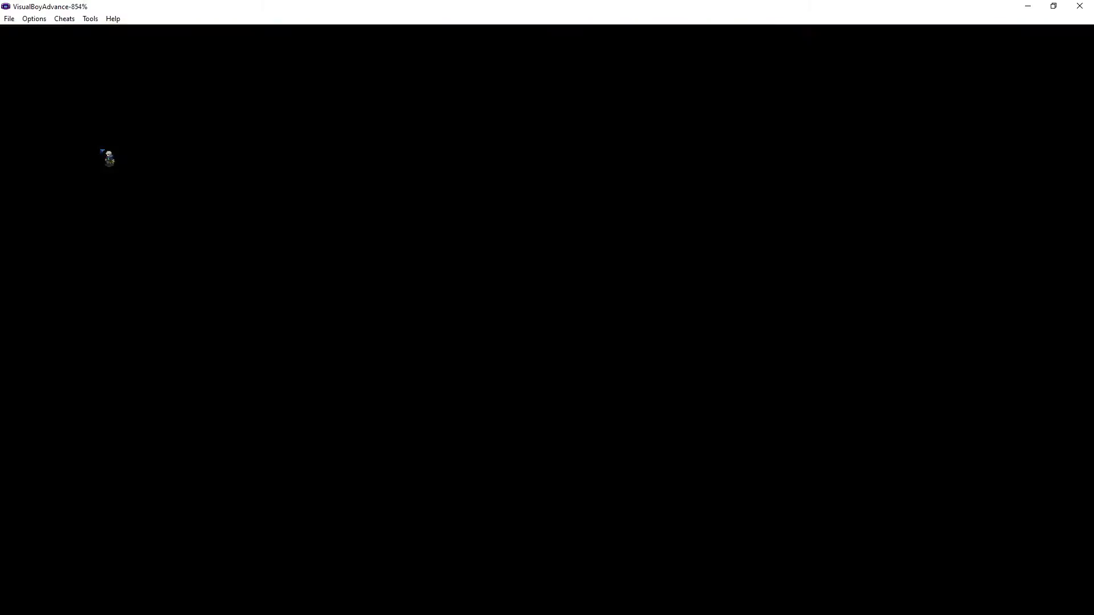
# - Move Tim one tile down and one tile left, talk to Edlinda, and advance to the "Go out with Edlinda?" question
pyautogui.press('z')
pyautogui.press('Down')
pyautogui.press('Left')
pyautogui.press('z')
pyautogui.press('z')
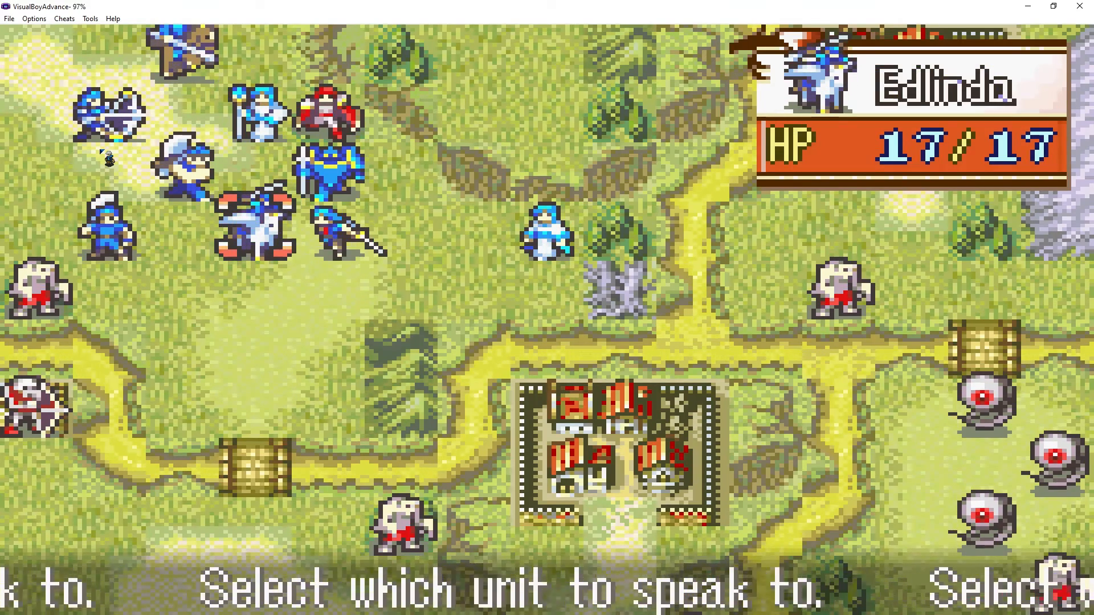
pyautogui.press('z')
pyautogui.press('z')
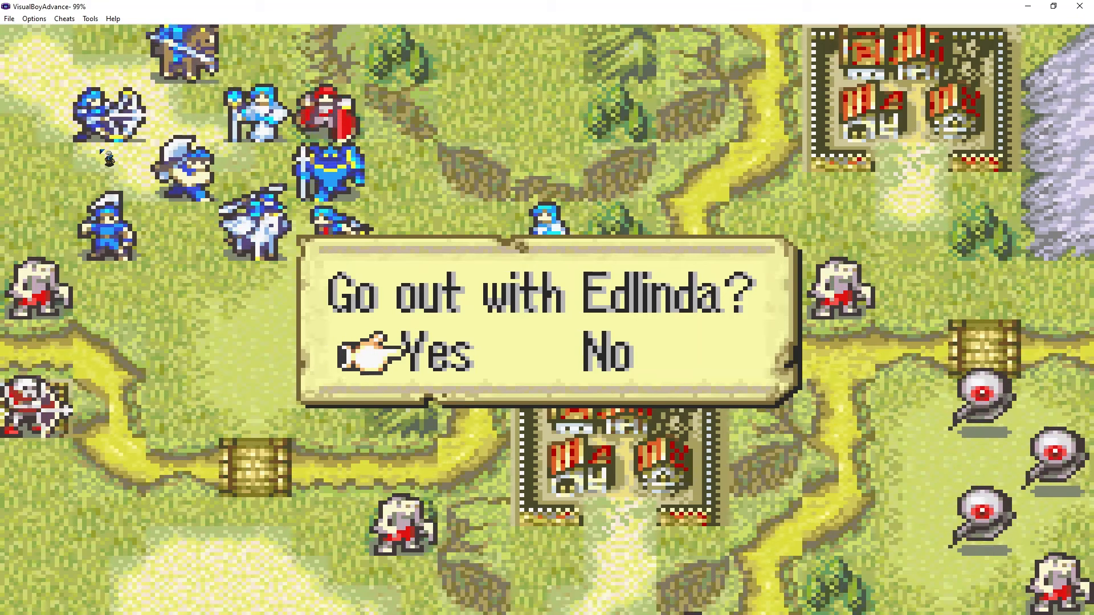
# - Answer Yes to "Go out with Edlinda?" and advance the acceptance conversation to its end
pyautogui.press('z')
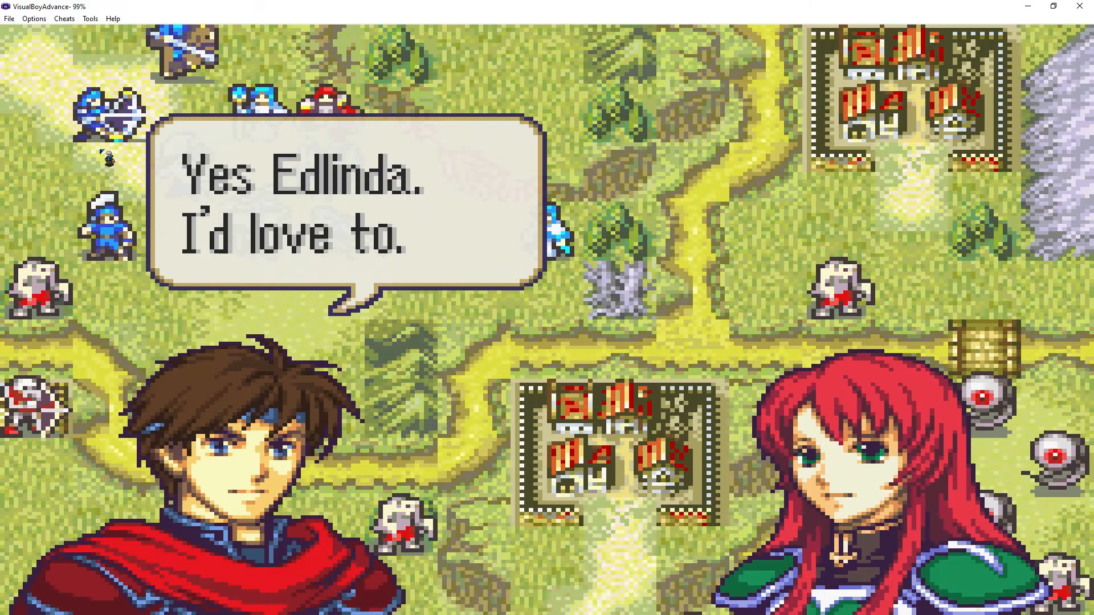
pyautogui.press('z')
pyautogui.press('z')
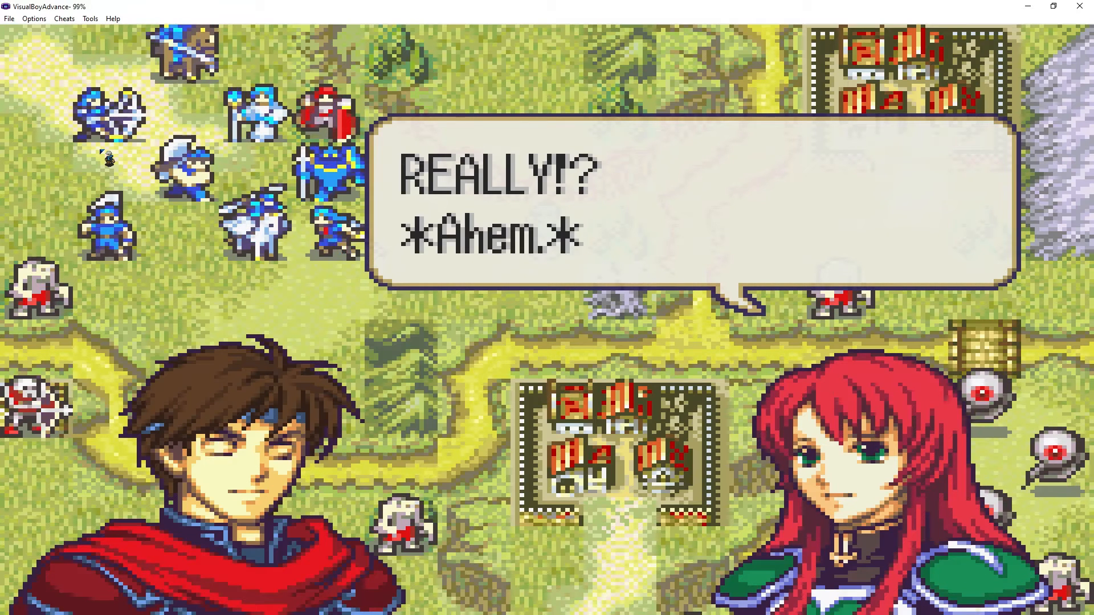
pyautogui.press('z')
pyautogui.press('z')
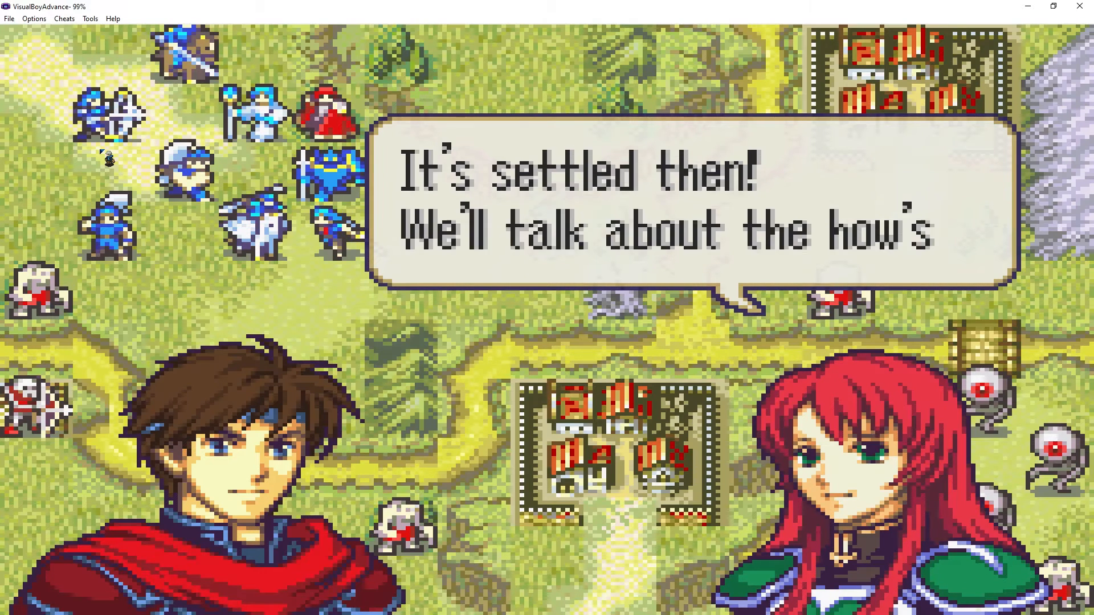
pyautogui.press('z')
pyautogui.press('z')
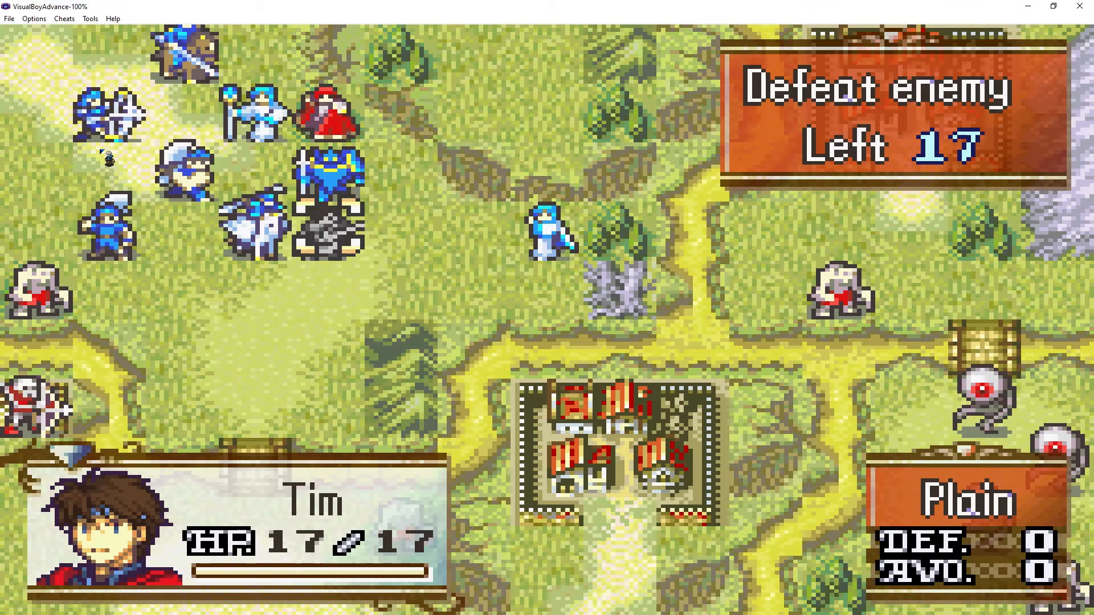
# - Close the emulator, switch to the Event Editor and open conversation text 0xD55 in the text editor
pyautogui.click(1092, 3)
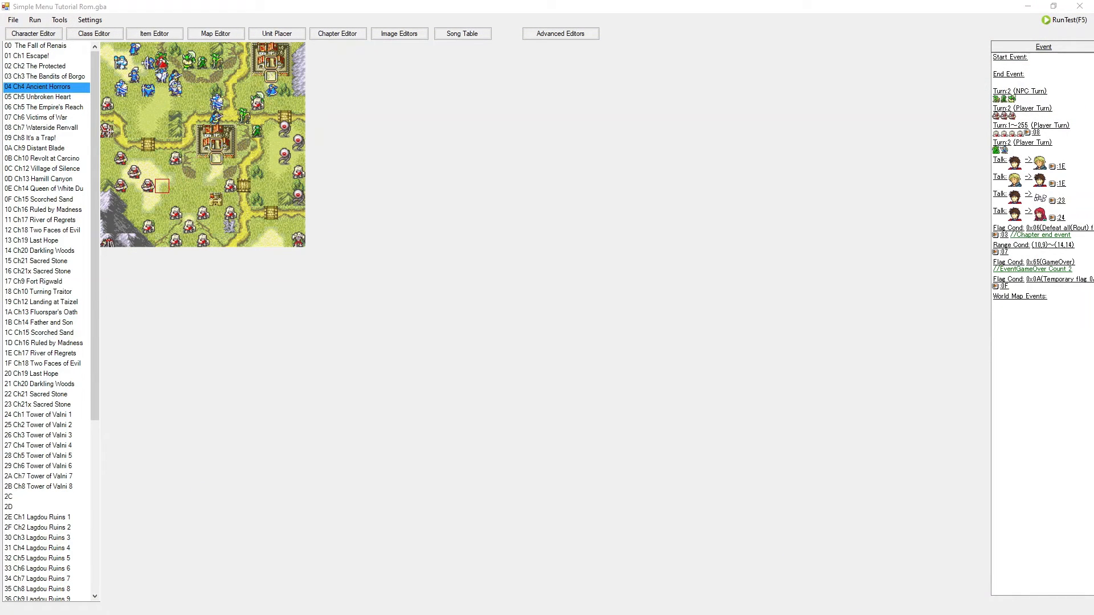
pyautogui.hotkey('alt', 'Tab')
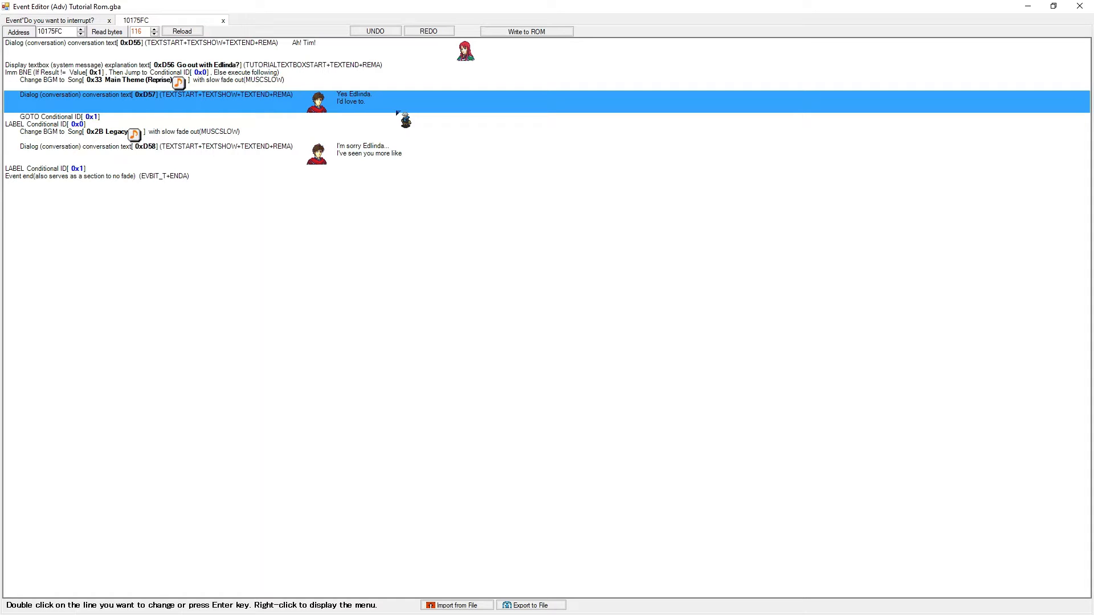
pyautogui.click(425, 53)
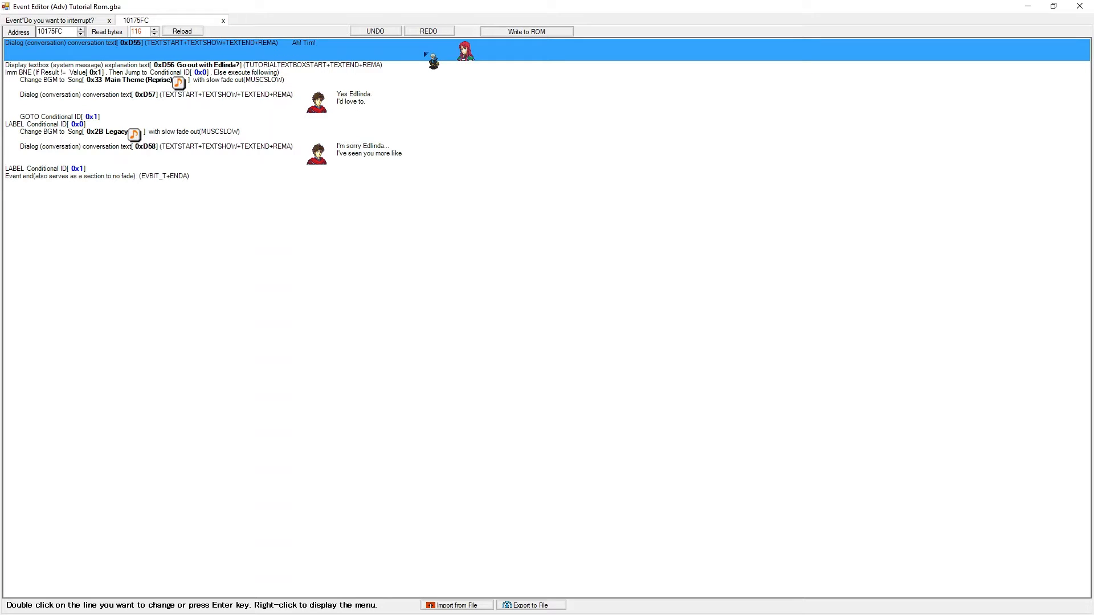
pyautogui.doubleClick(424, 53)
pyautogui.doubleClick(230, 81)
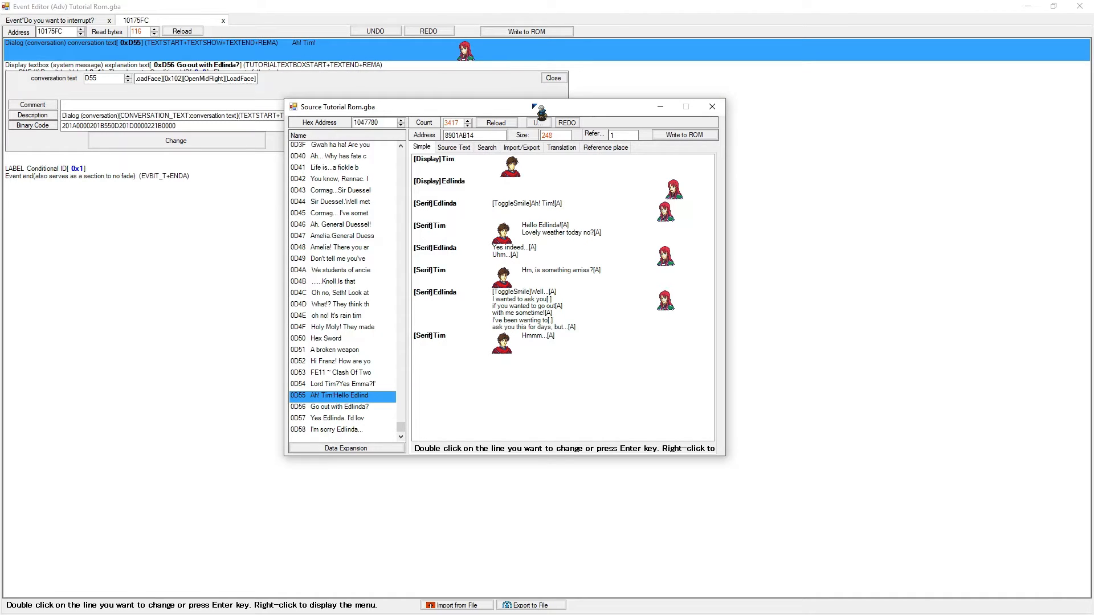
# - Examine the opening dialogue lines between Tim and Edlinda in text 0D55, and close the text editor and the command's edit box
pyautogui.click(625, 219)
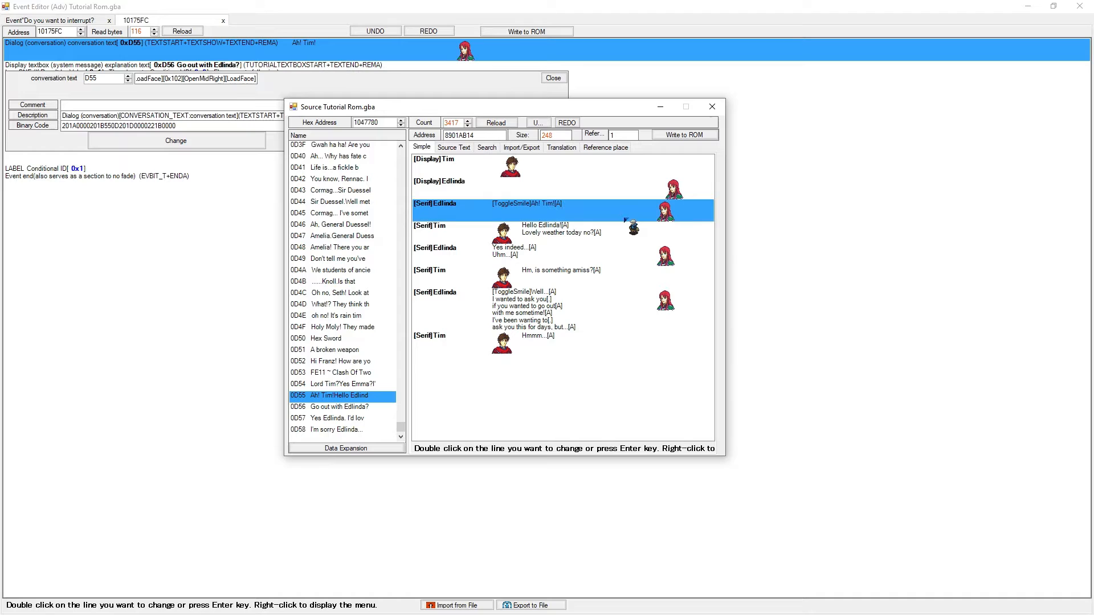
pyautogui.press('Down')
pyautogui.press('Down')
pyautogui.press('Up')
pyautogui.press('Up')
pyautogui.press('Down')
pyautogui.press('Down')
pyautogui.press('Down')
pyautogui.press('Up')
pyautogui.press('Up')
pyautogui.press('Up')
pyautogui.press('Down')
pyautogui.press('Down')
pyautogui.press('Up')
pyautogui.press('Up')
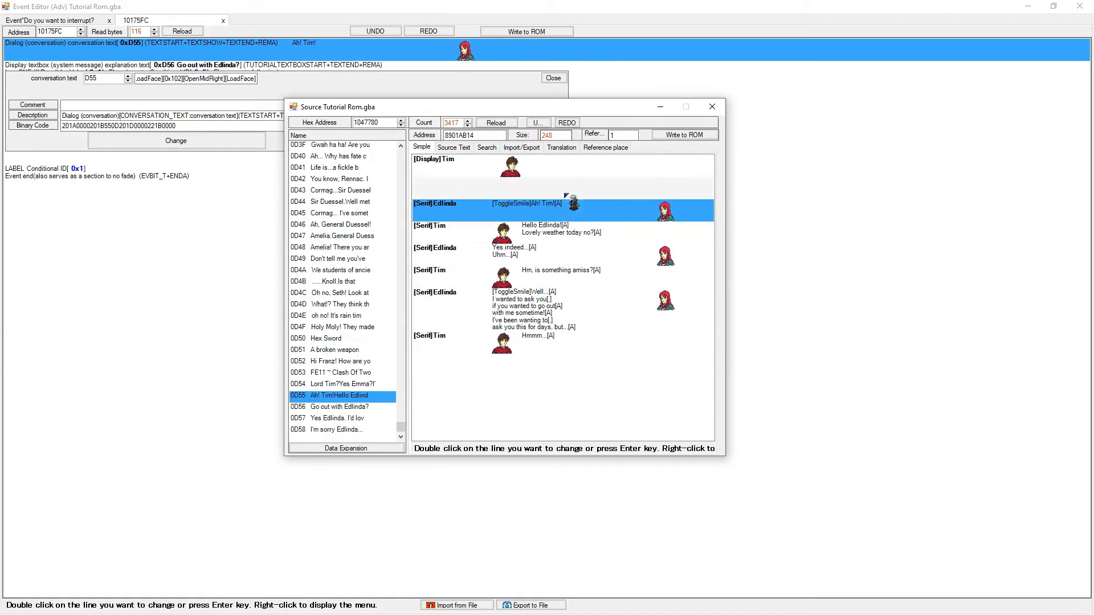
pyautogui.click(712, 106)
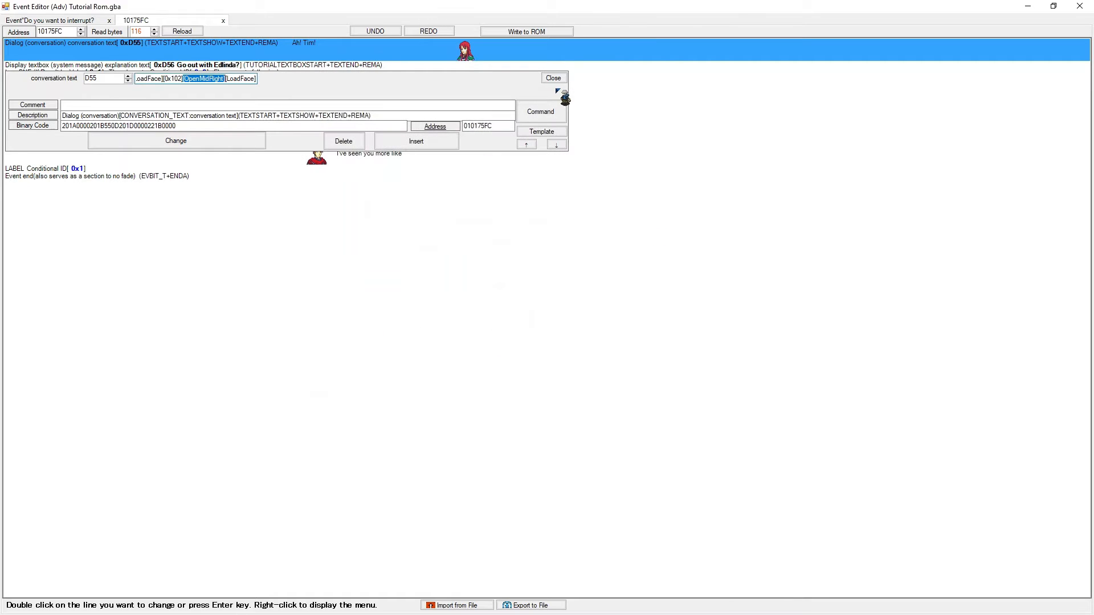
pyautogui.click(554, 79)
# - Inspect the [Yes] code in the source text of explanation text 0xD56, and close the text editor and edit box
pyautogui.click(359, 66)
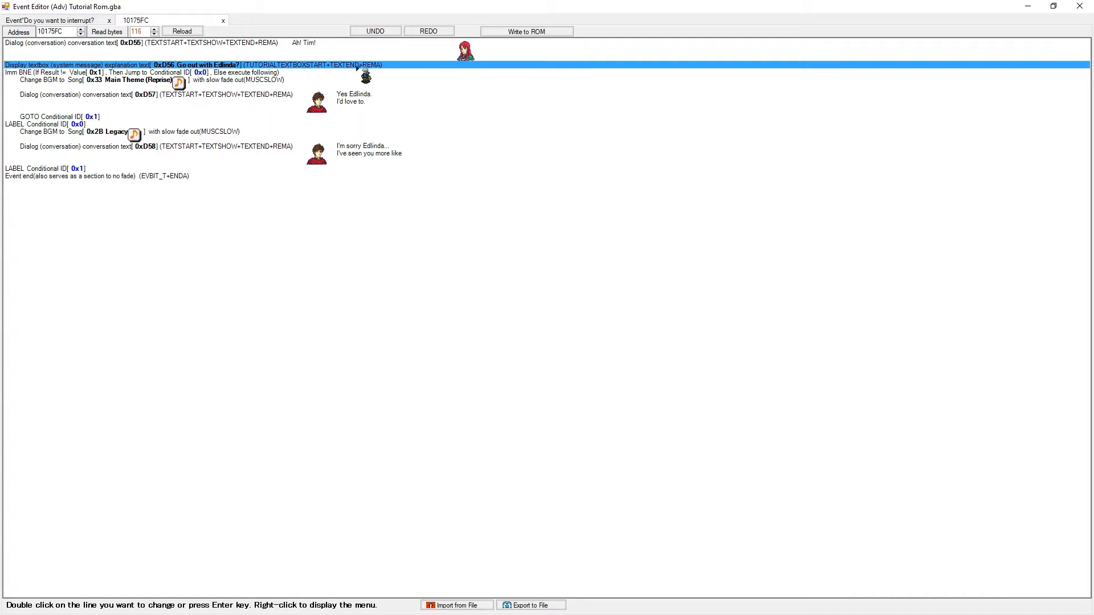
pyautogui.doubleClick(358, 67)
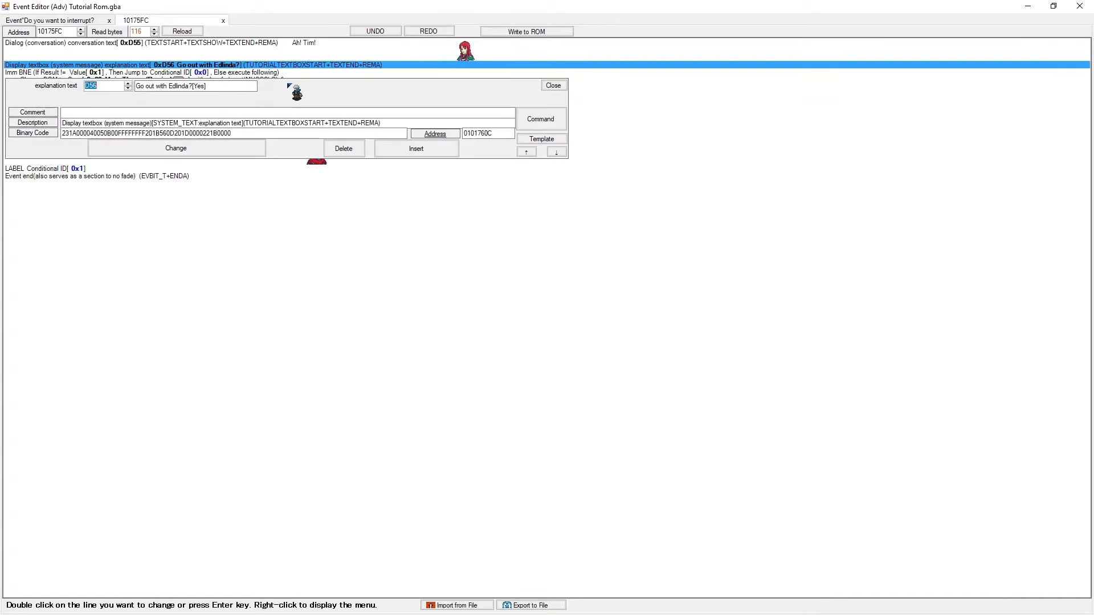
pyautogui.doubleClick(236, 89)
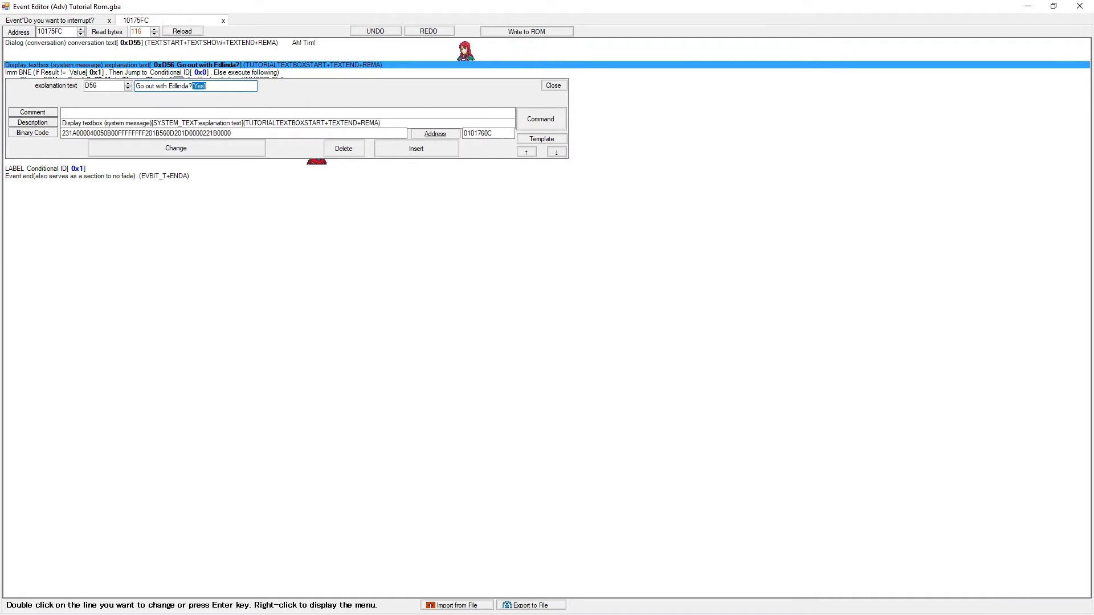
pyautogui.doubleClick(360, 186)
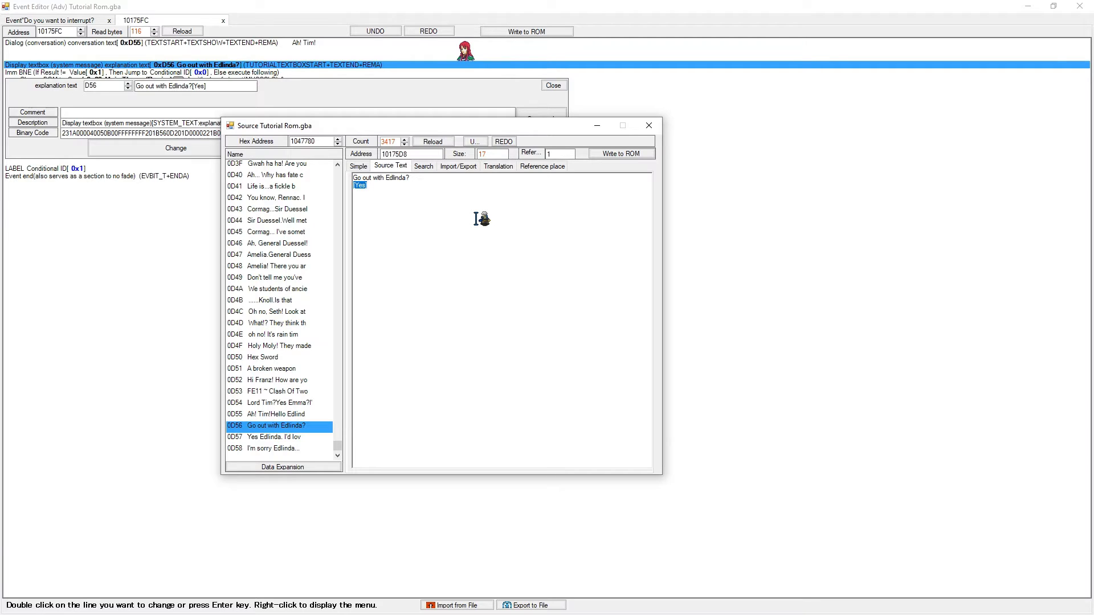
pyautogui.click(384, 188)
pyautogui.write(']')
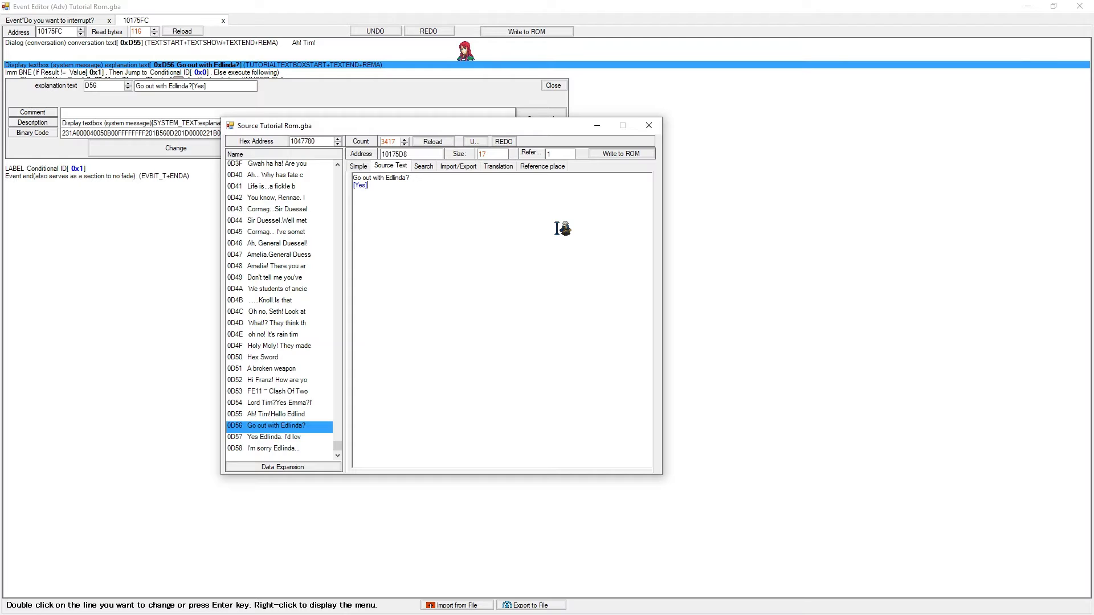
pyautogui.click(649, 125)
pyautogui.click(564, 85)
# - Examine the Imm BNE condition and the LABEL with Conditional ID 0x0 that it jumps to
pyautogui.click(213, 73)
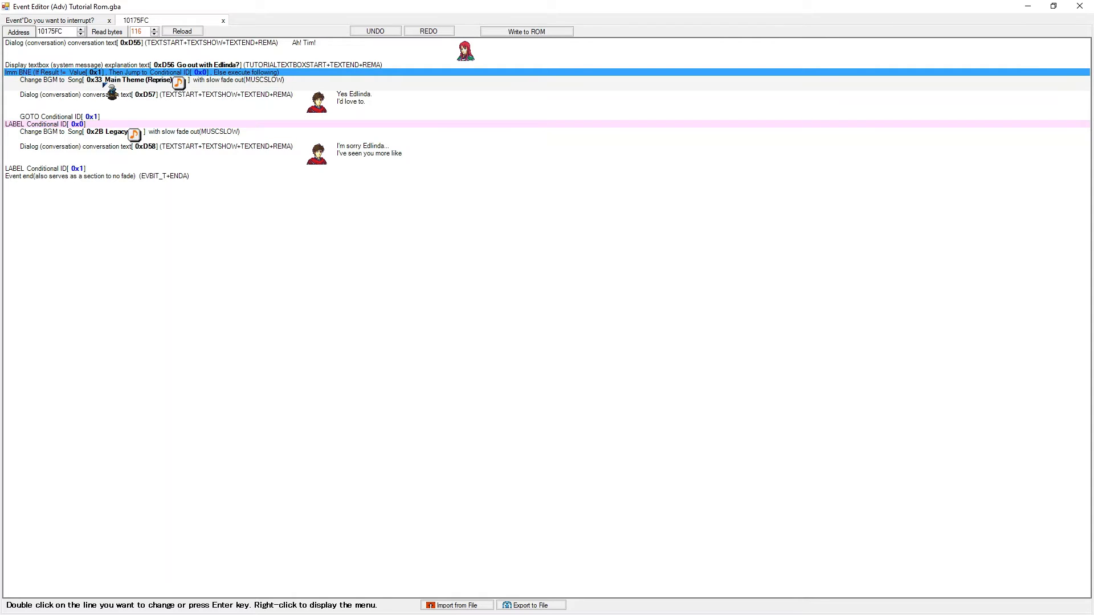
pyautogui.click(85, 124)
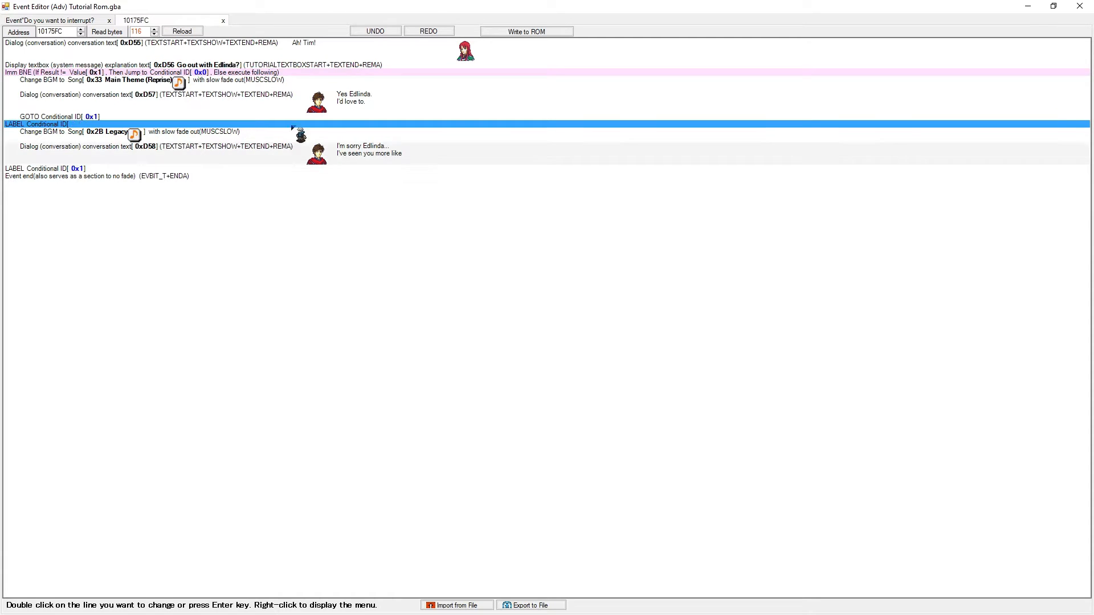
pyautogui.click(240, 71)
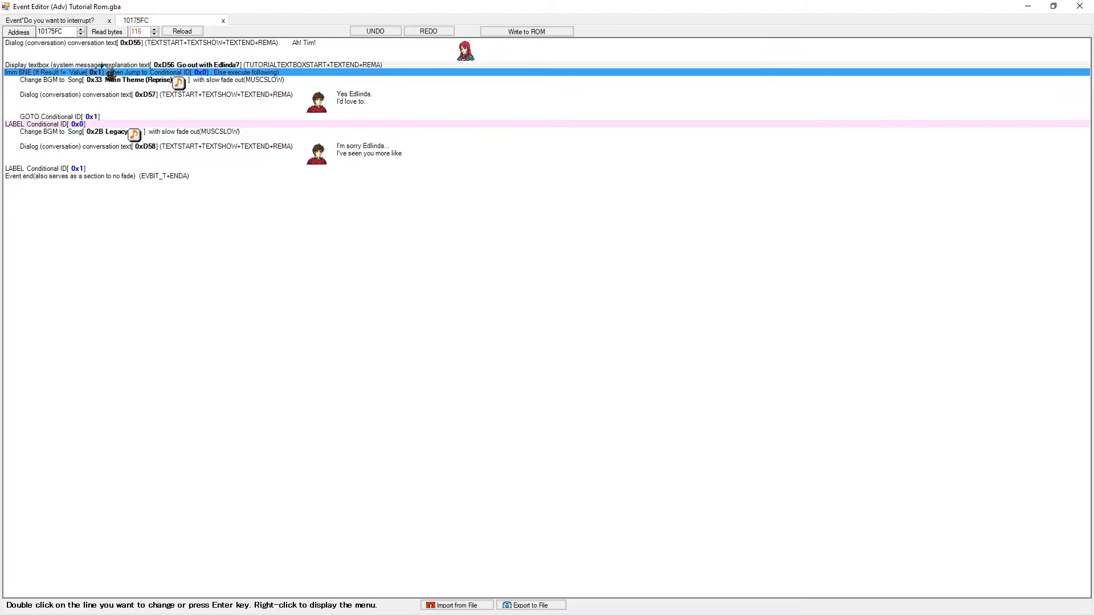
# - Compare the Yes branch with dialogue 0xD57 and the No branch with dialogue 0xD58, and return to the 0xD56 textbox line
pyautogui.click(366, 108)
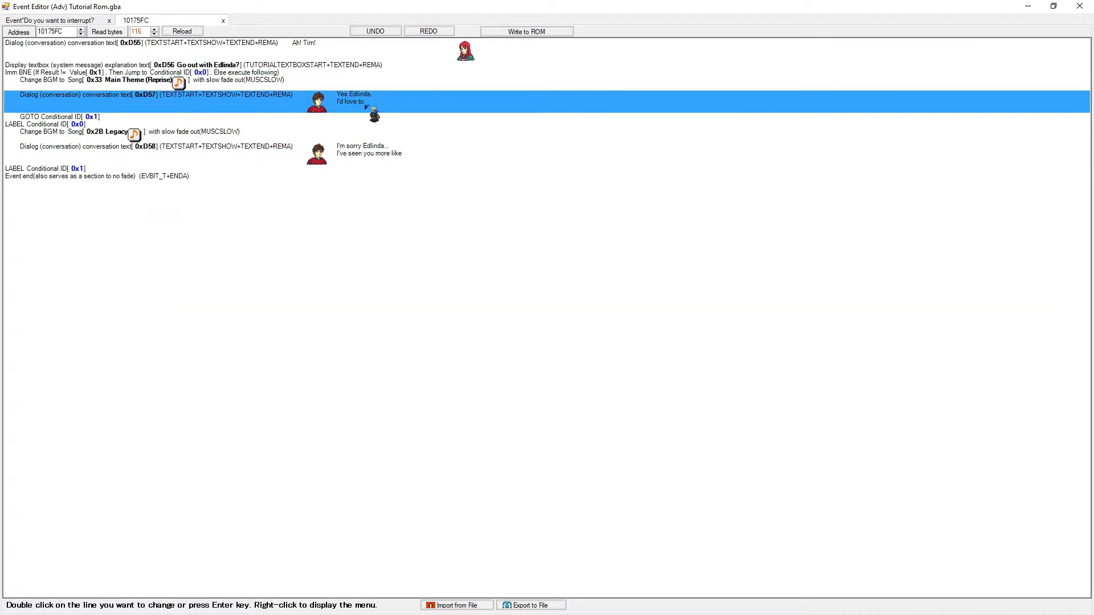
pyautogui.click(277, 80)
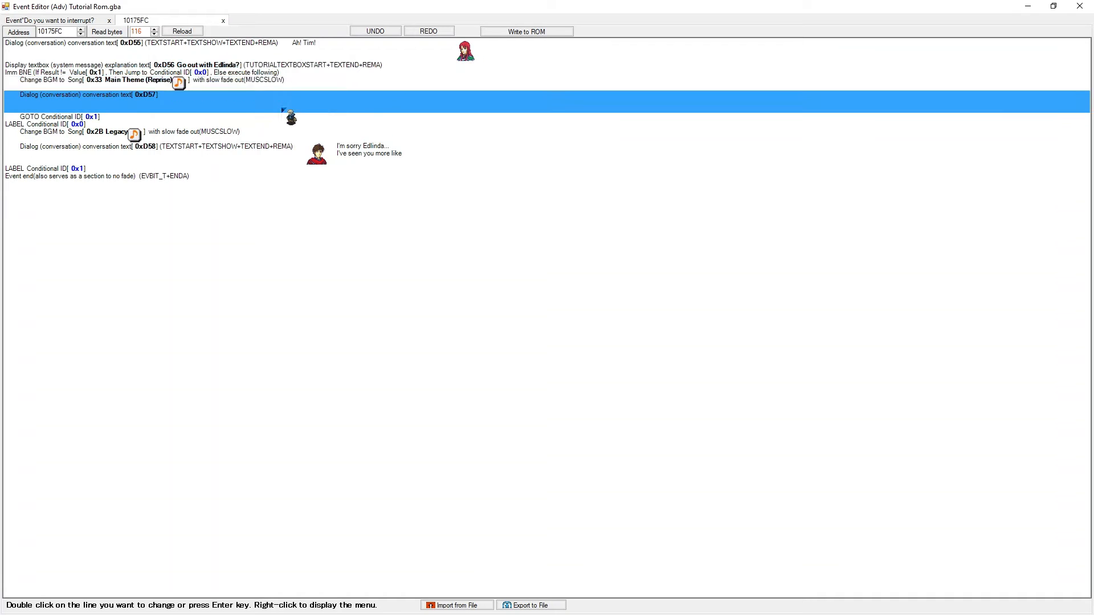
pyautogui.click(286, 98)
pyautogui.click(282, 72)
pyautogui.click(285, 97)
pyautogui.click(281, 73)
pyautogui.click(282, 81)
pyautogui.click(293, 106)
pyautogui.click(316, 162)
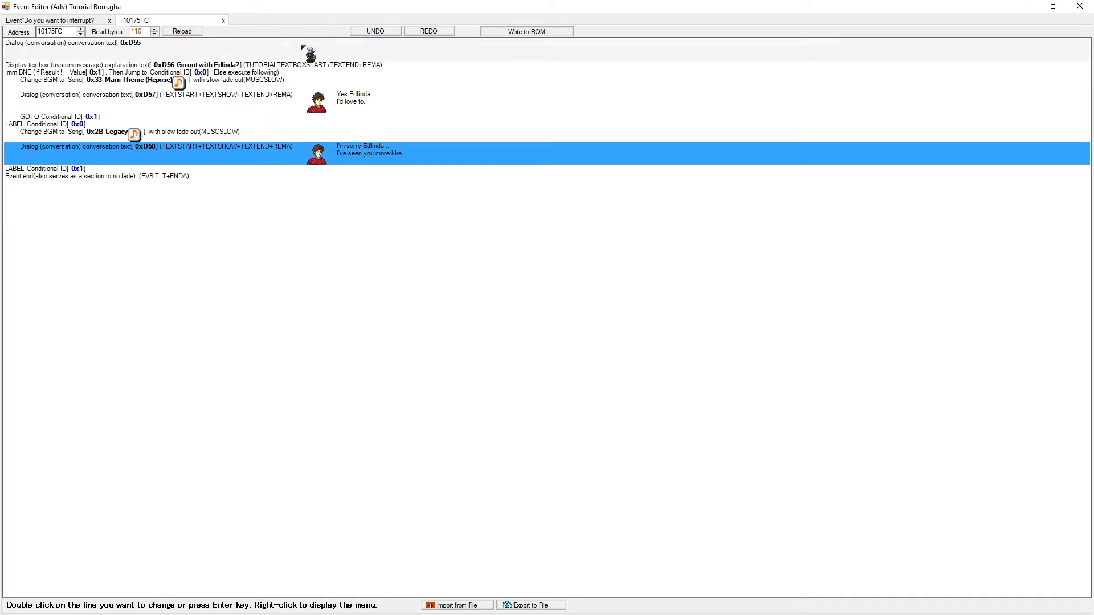
pyautogui.click(279, 65)
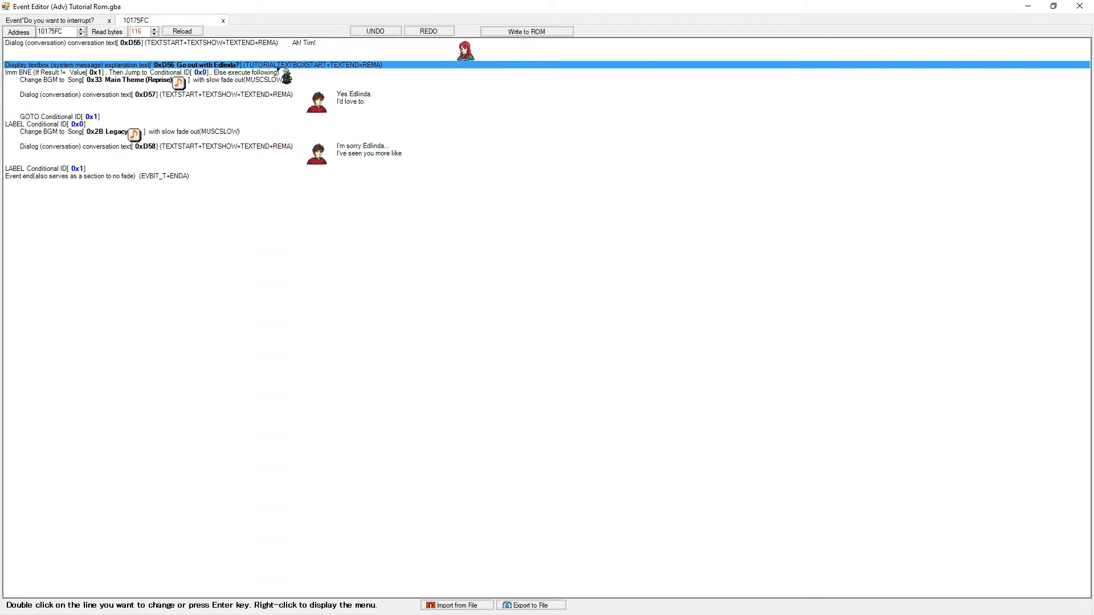
# - Insert a Goto next chapter without world map command after dialogue 0xD57, with Chapter ID 15 (Ch21 Sacred Stone)
pyautogui.doubleClick(342, 101)
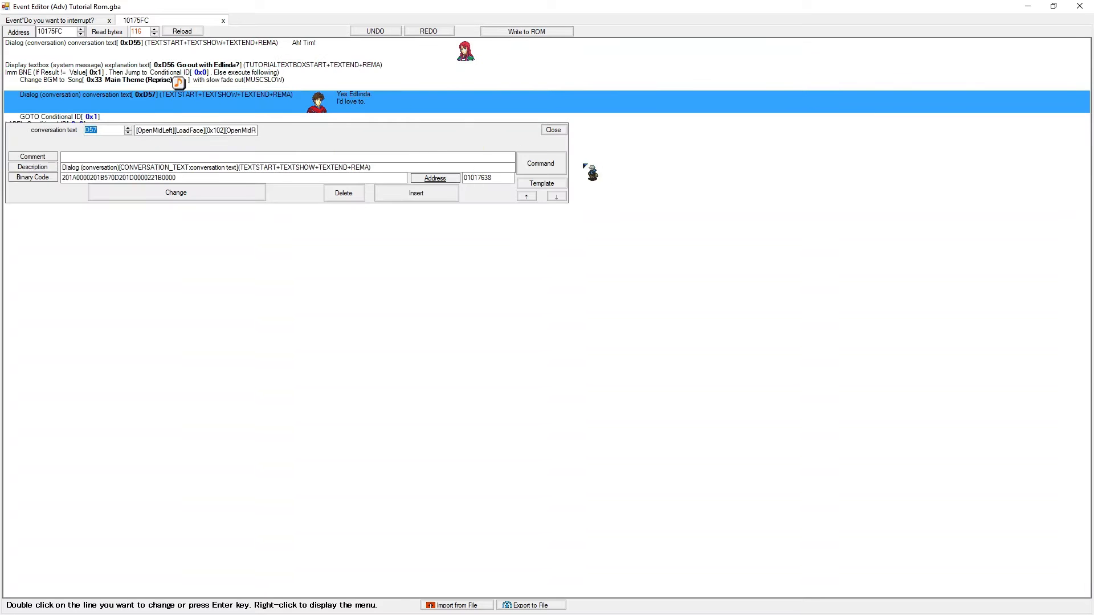
pyautogui.click(536, 171)
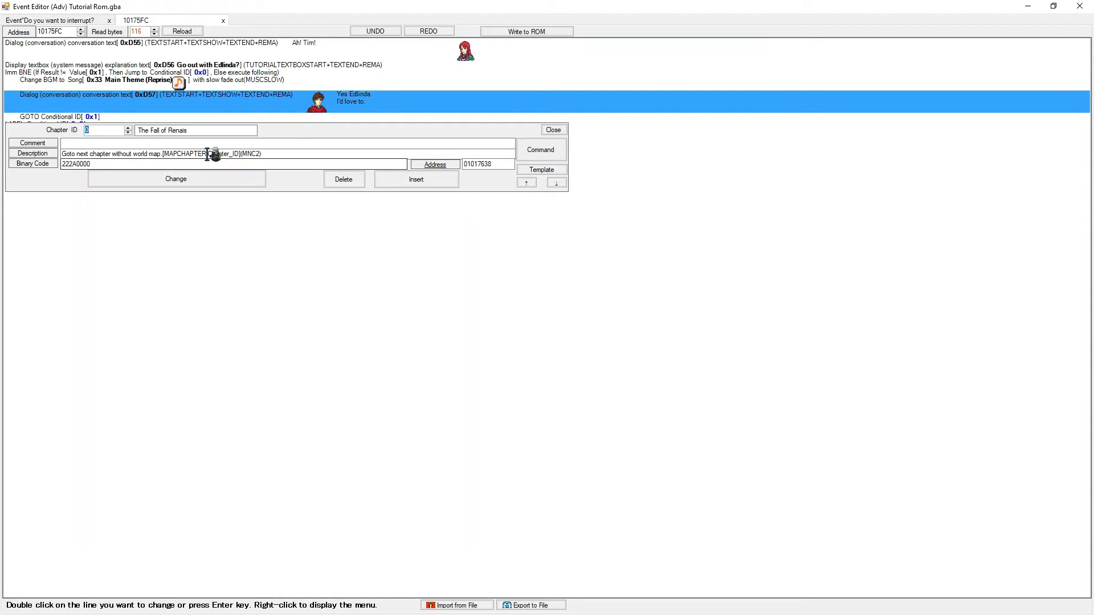
pyautogui.write('1')
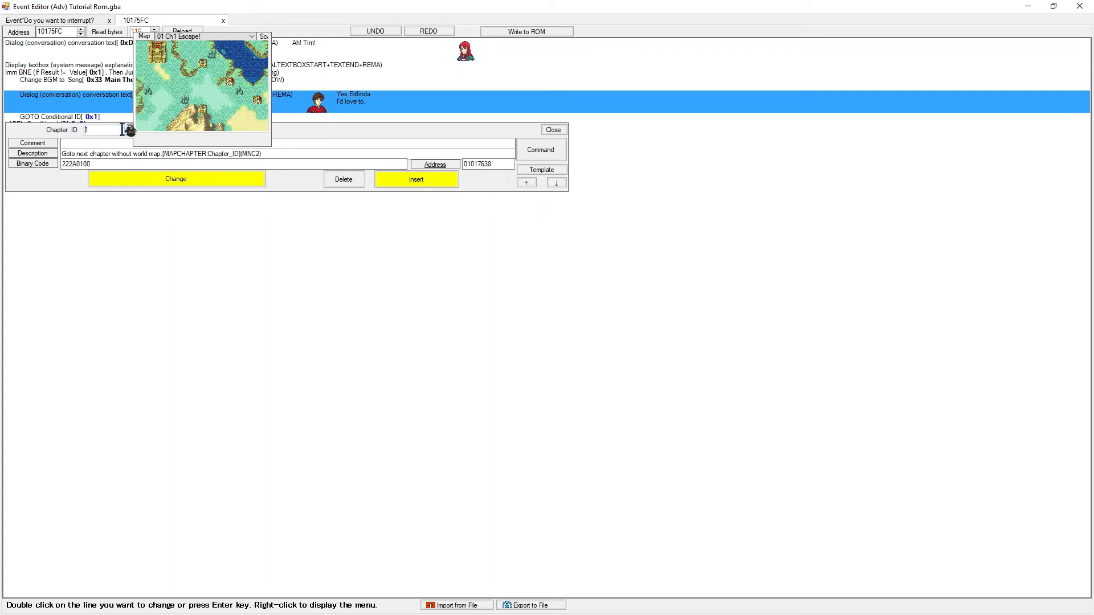
pyautogui.doubleClick(117, 129)
pyautogui.write('15')
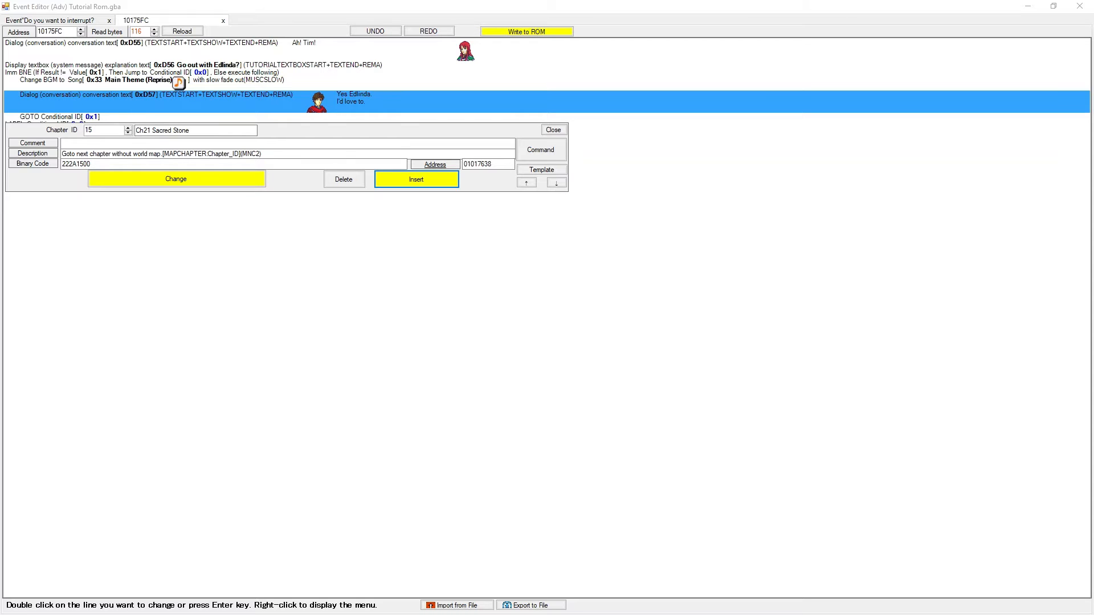
pyautogui.press('Return')
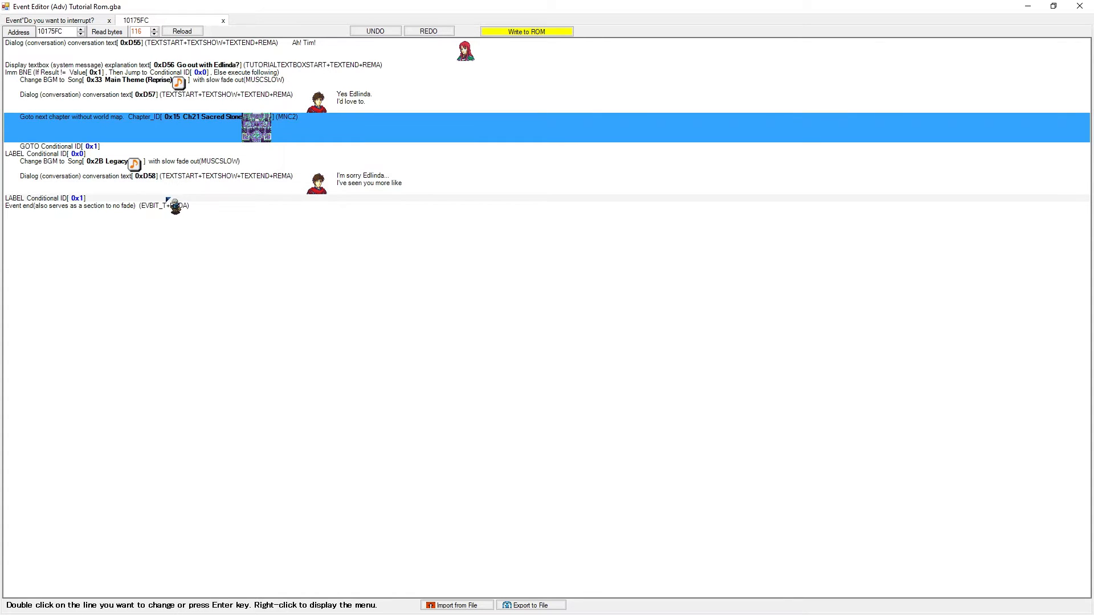
# - Copy the chapter jump into the No branch after dialogue 0xD58 and set its Chapter ID to 1A (Ch13 Fluorspar's Oath)
pyautogui.click(167, 199)
pyautogui.hotkey('ctrl', 'v')
pyautogui.doubleClick(232, 204)
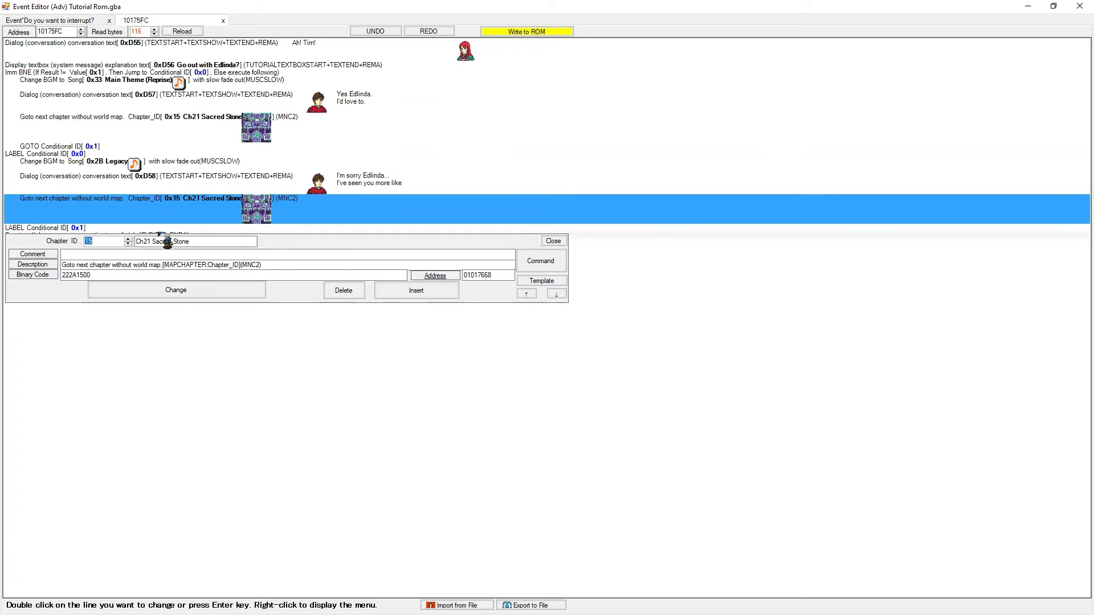
pyautogui.scroll(4, 129, 242)
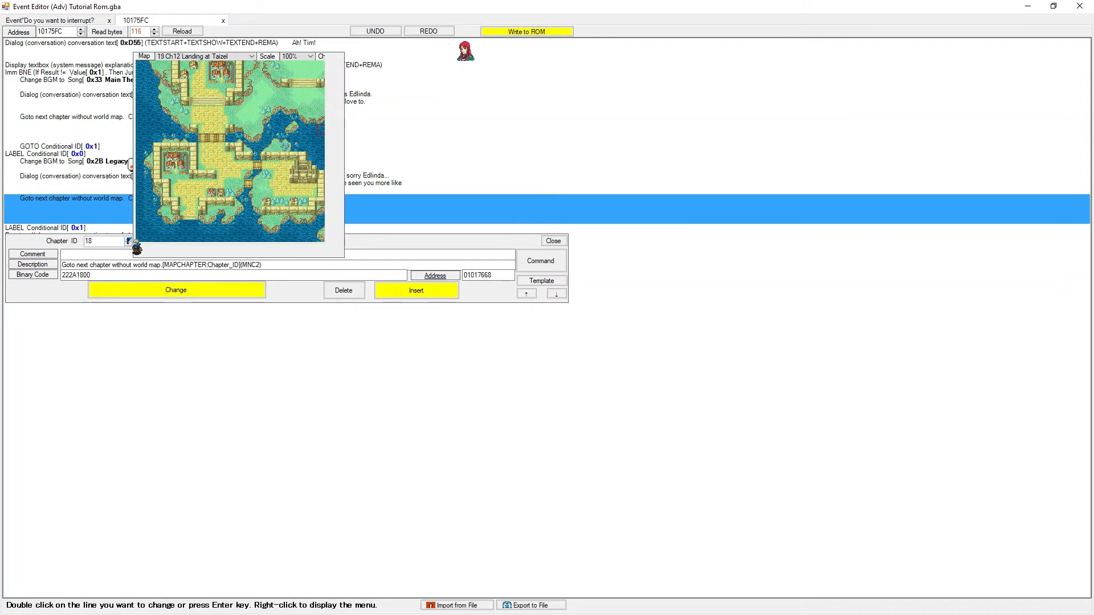
pyautogui.click(172, 290)
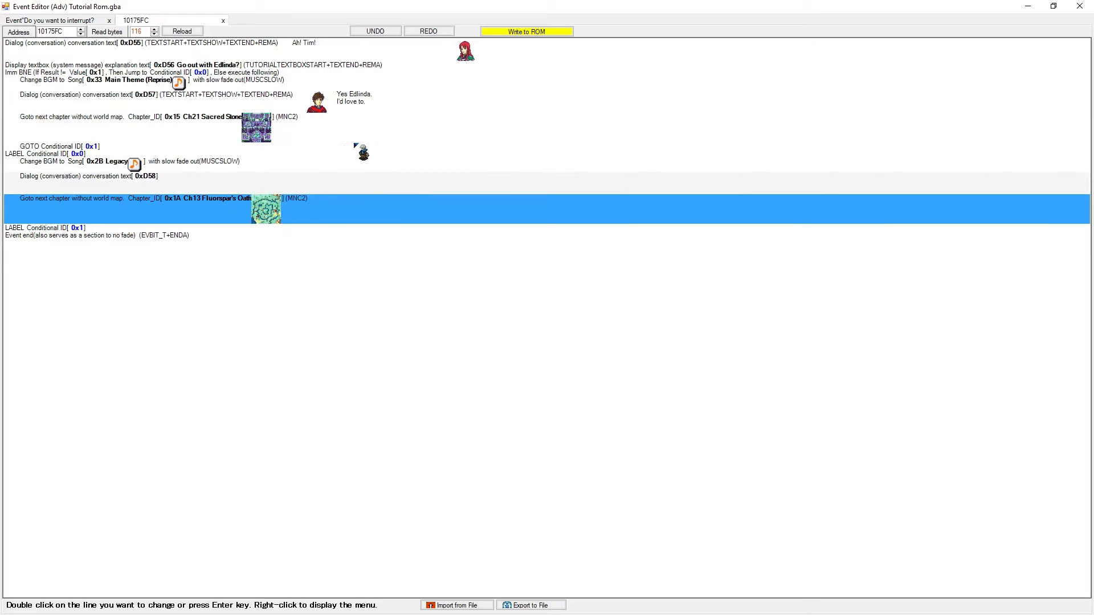
pyautogui.click(357, 137)
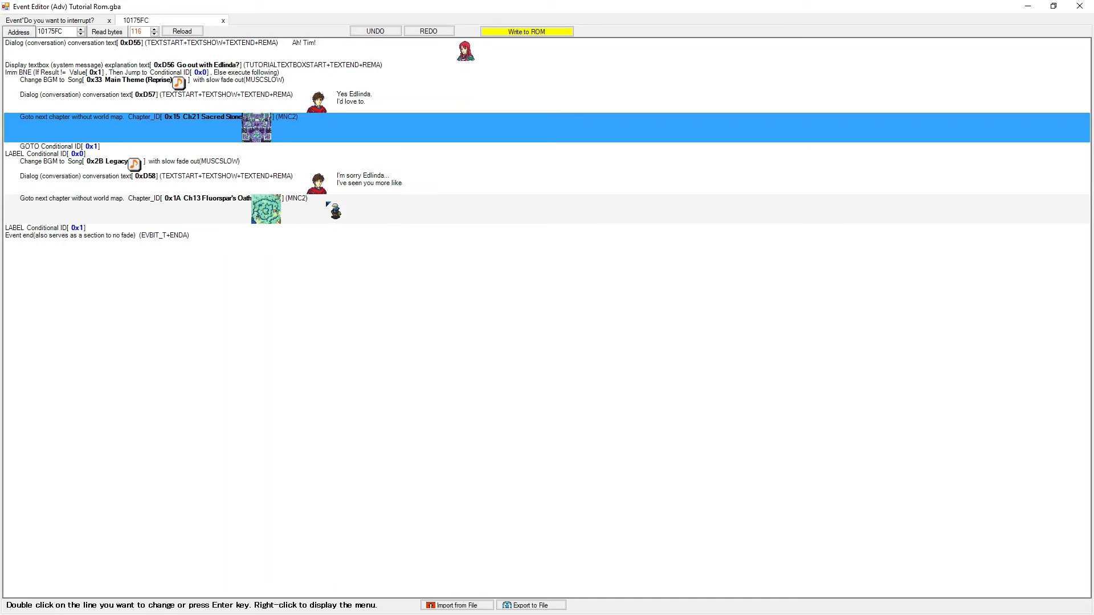
pyautogui.click(328, 205)
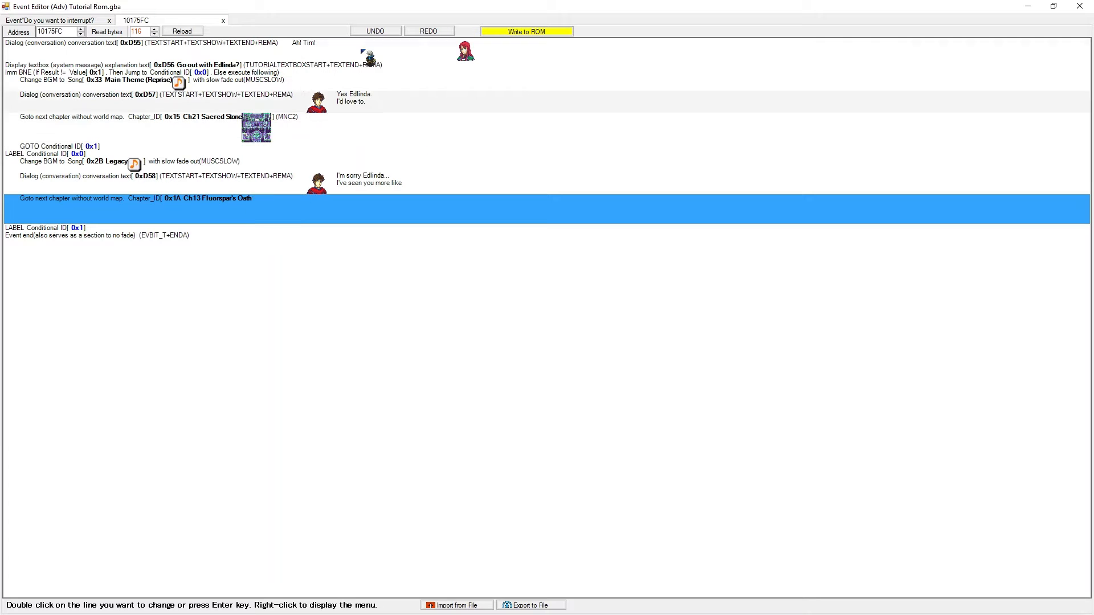
# - Insert a Checks turn count (CHECK_TURNS) command directly below the Imm BNE condition line
pyautogui.doubleClick(285, 73)
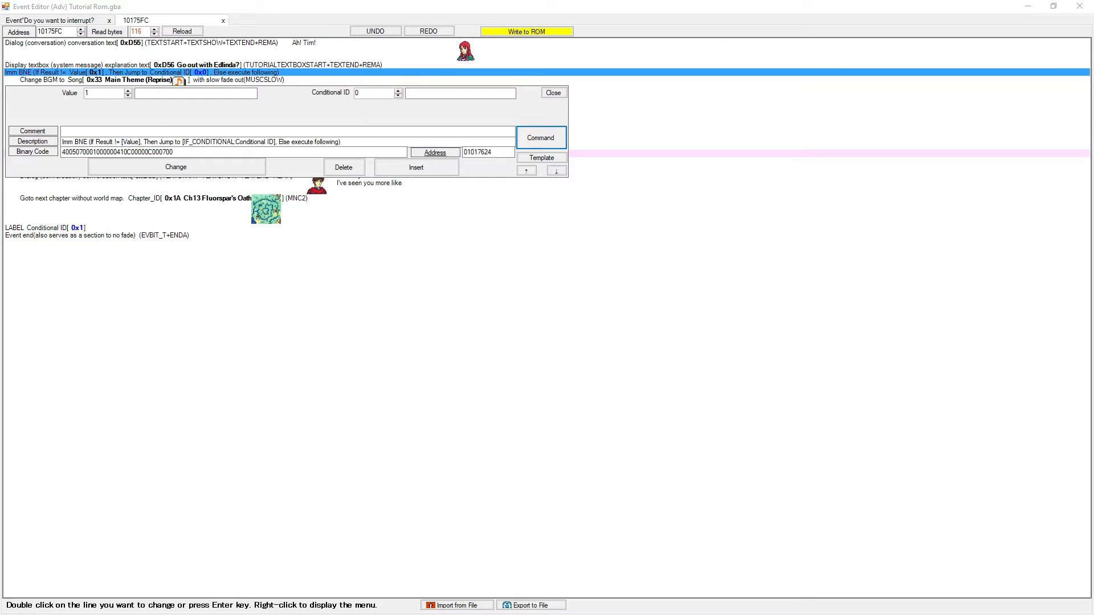
pyautogui.press('Return')
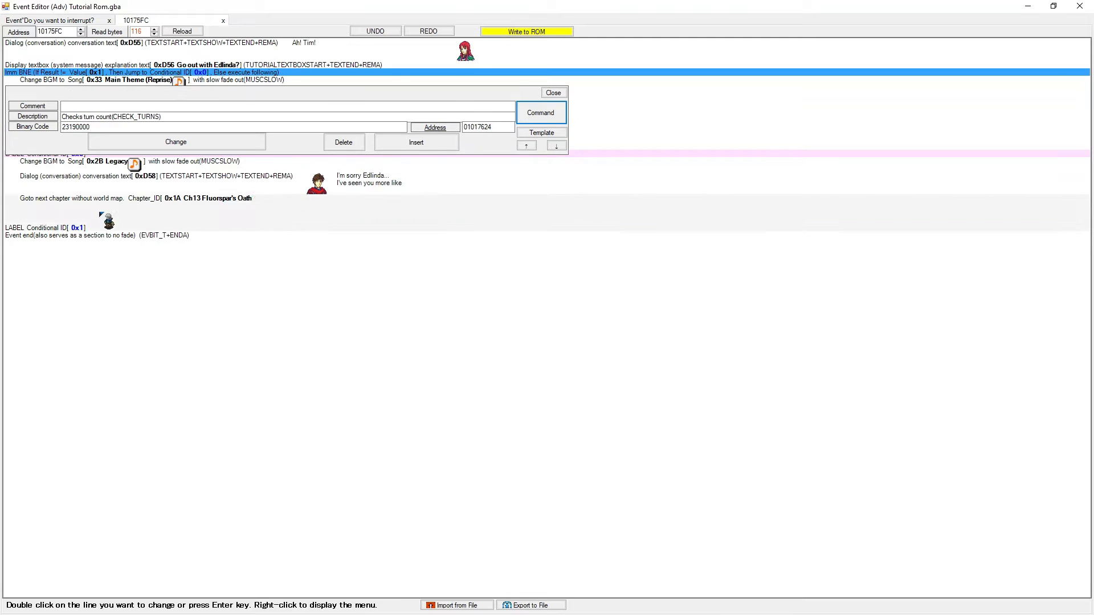
pyautogui.click(380, 143)
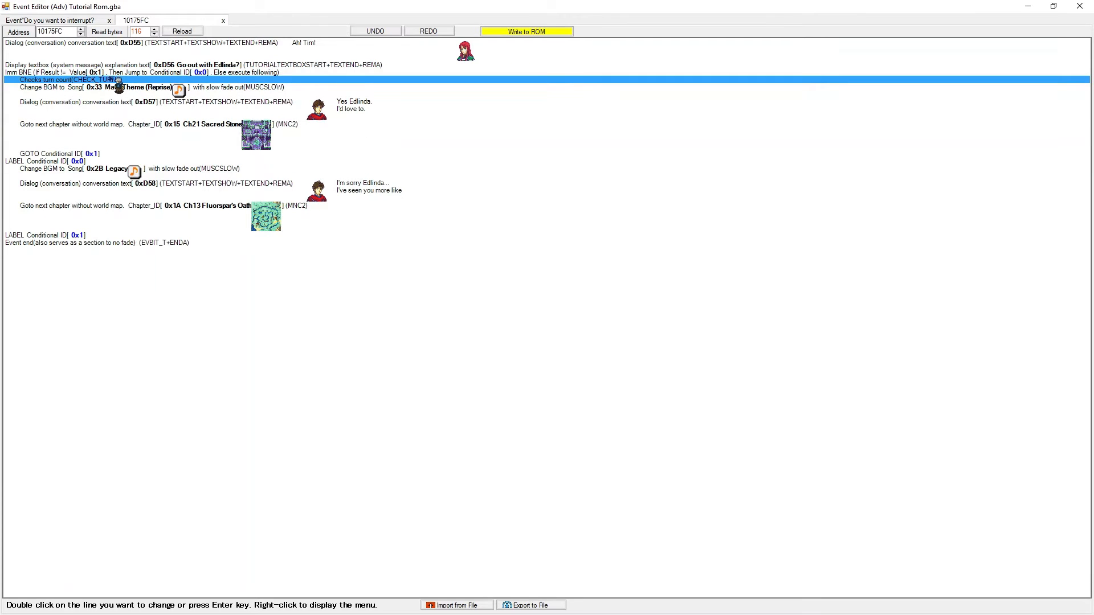
# - Compare the condition line with the chapter jumps in both branches, and close the event editor
pyautogui.click(77, 73)
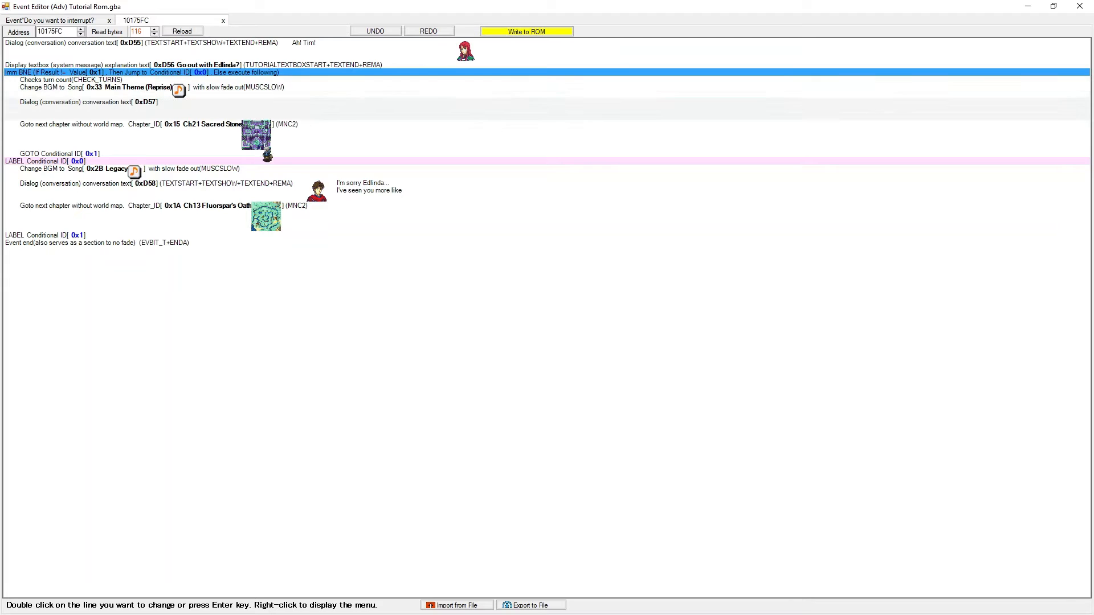
pyautogui.click(178, 129)
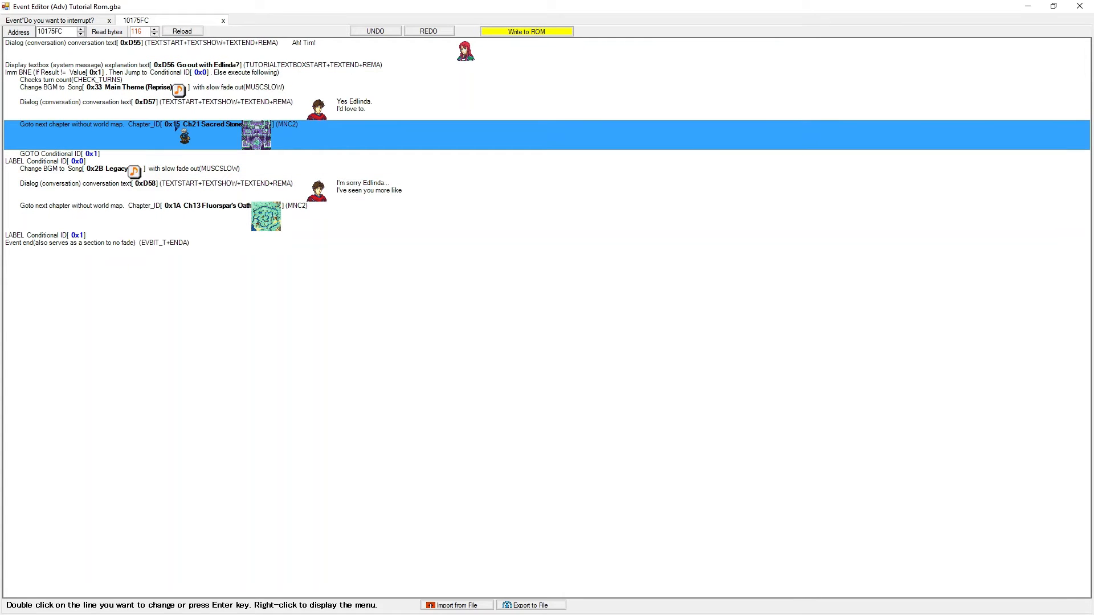
pyautogui.click(171, 73)
pyautogui.click(143, 80)
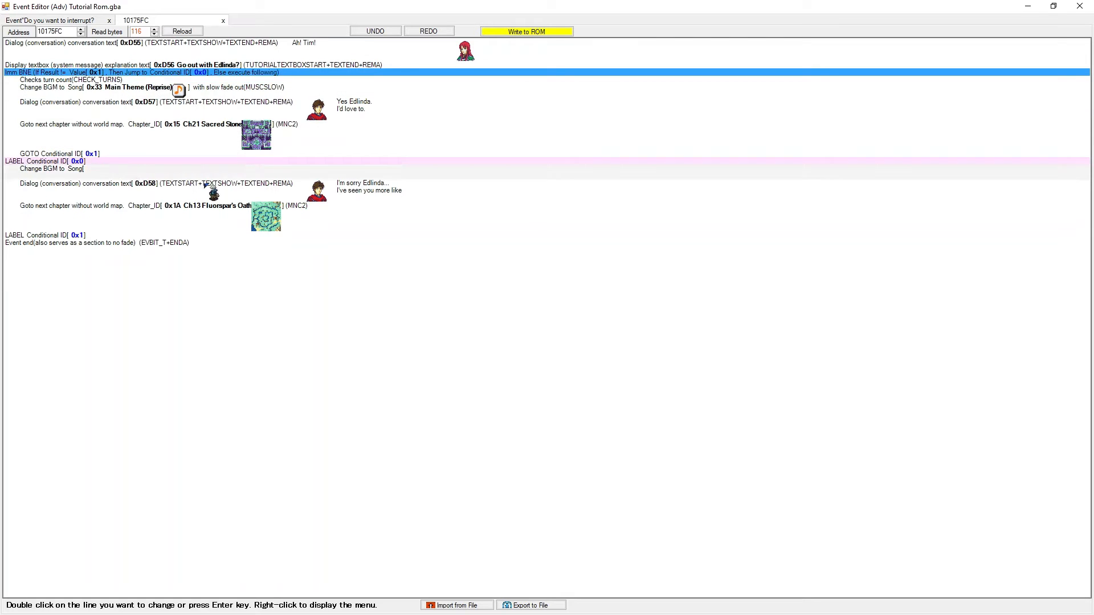
pyautogui.click(293, 214)
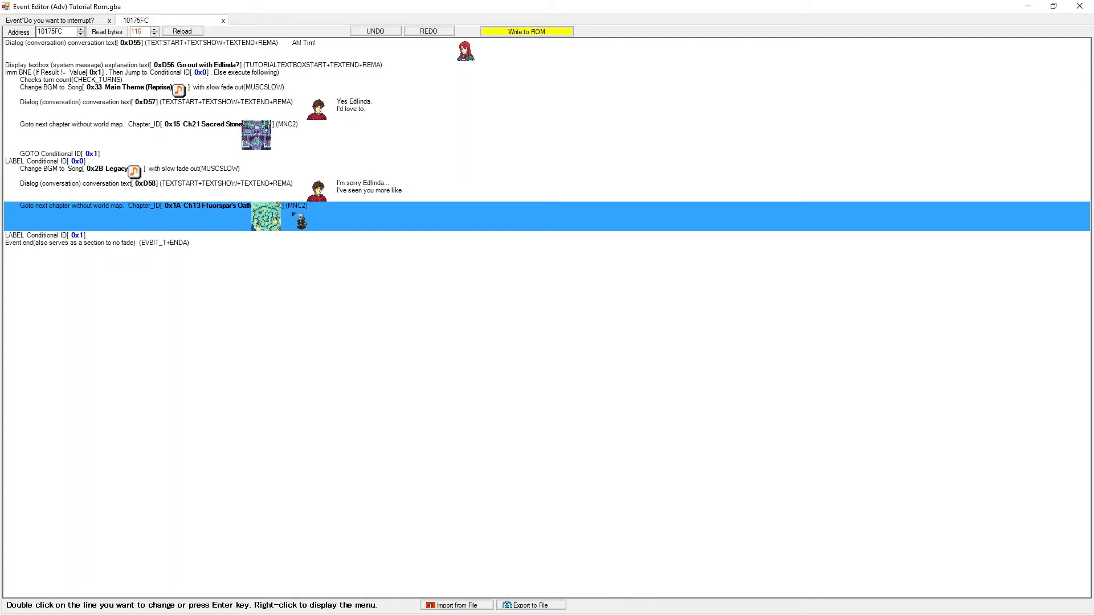
pyautogui.moveTo(300, 221); pyautogui.dragTo(290, 87)
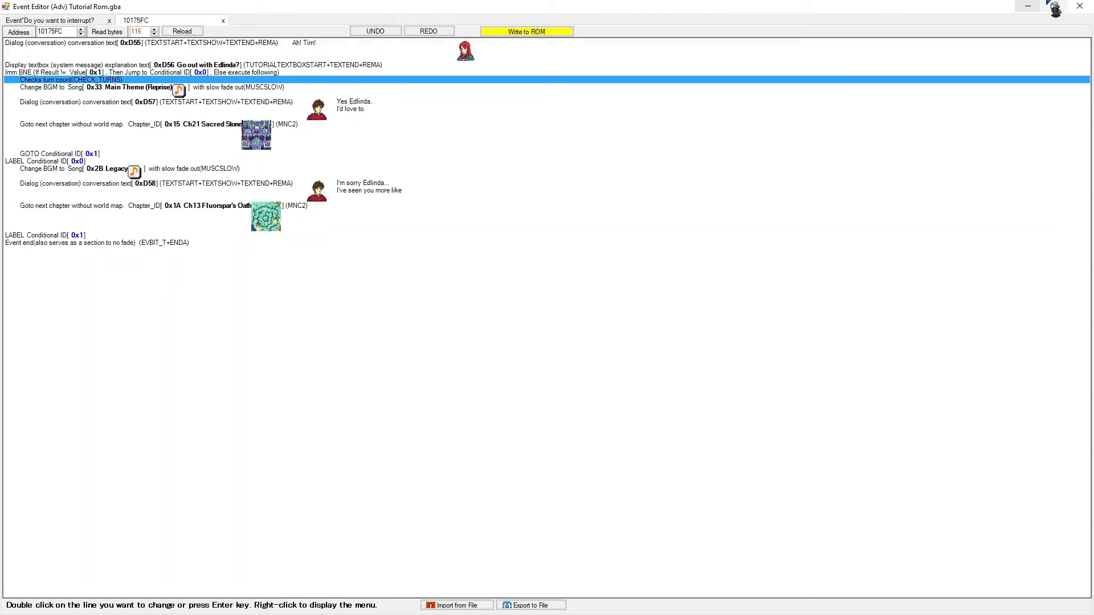
pyautogui.click(1078, 7)
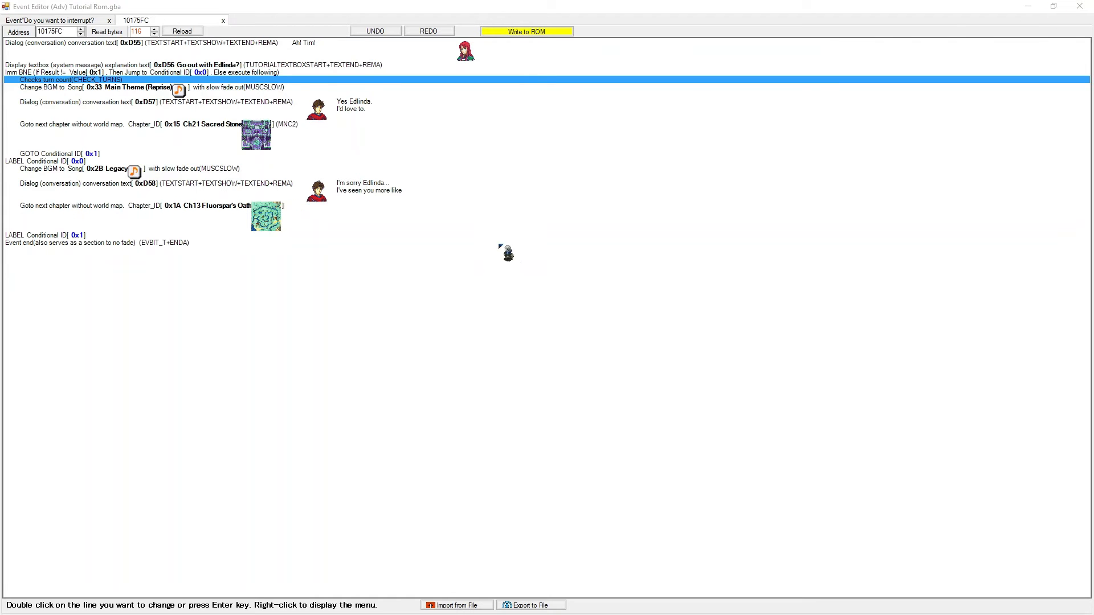
pyautogui.click(582, 354)
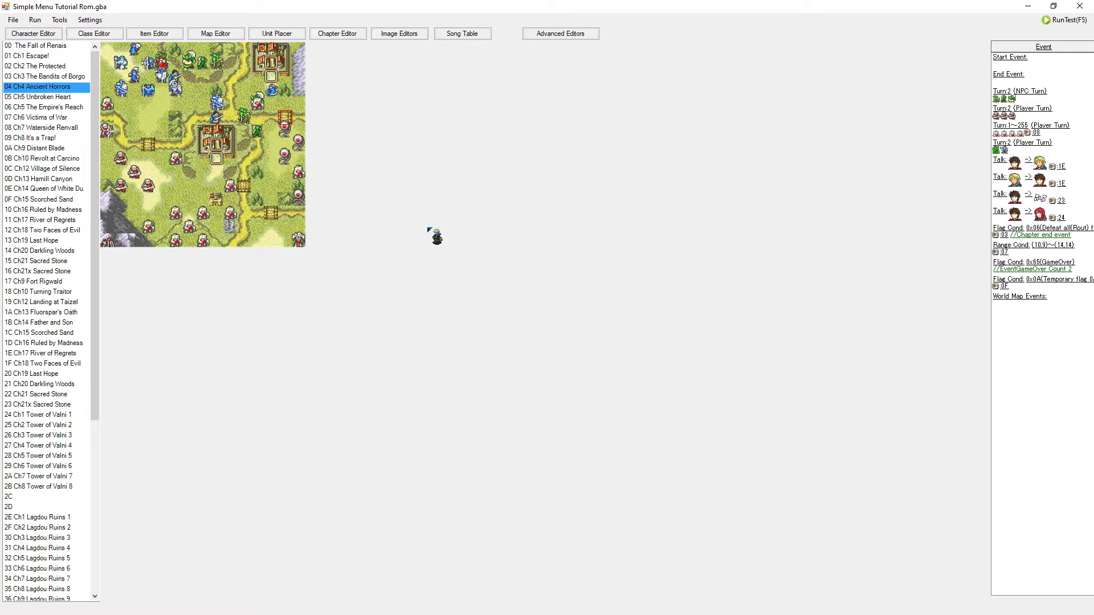
pyautogui.moveTo(429, 229); pyautogui.dragTo(274, 78)
pyautogui.moveTo(272, 78); pyautogui.dragTo(342, 350)
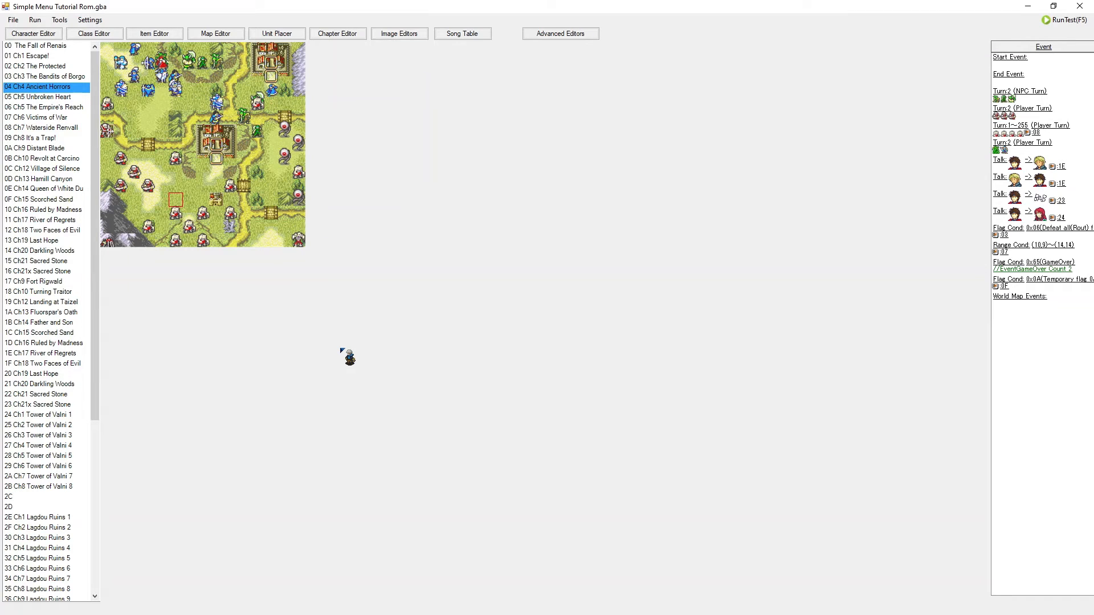
pyautogui.moveTo(342, 350); pyautogui.dragTo(189, 213)
# - Test-run the ROM in VisualBoyAdvance, maximize the emulator window, and skip the opening to the Restart Chapter screen
pyautogui.click(34, 19)
pyautogui.click(58, 32)
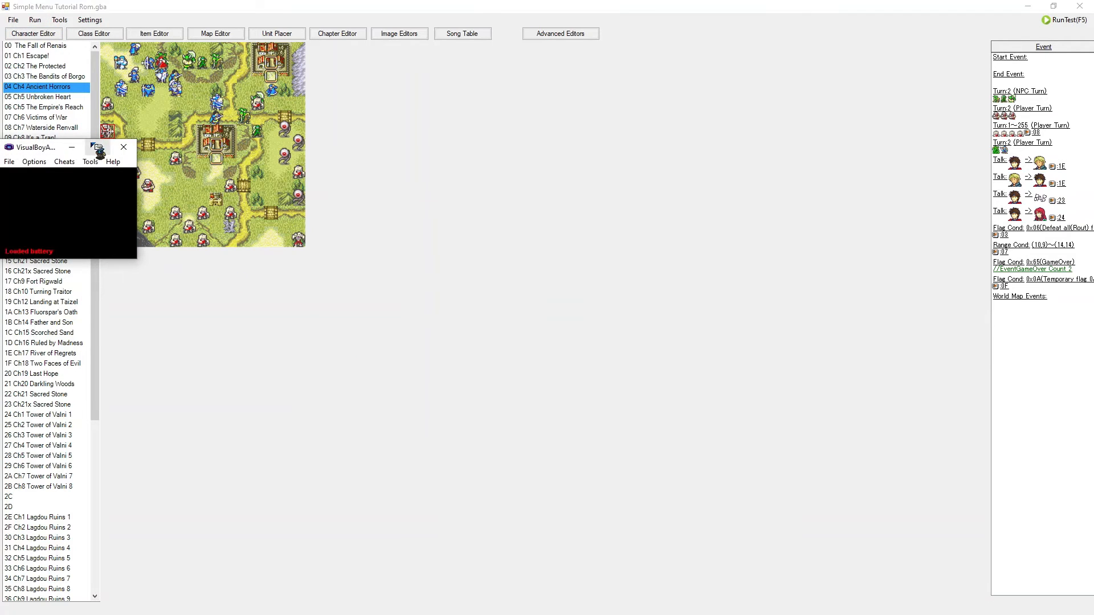
pyautogui.click(97, 147)
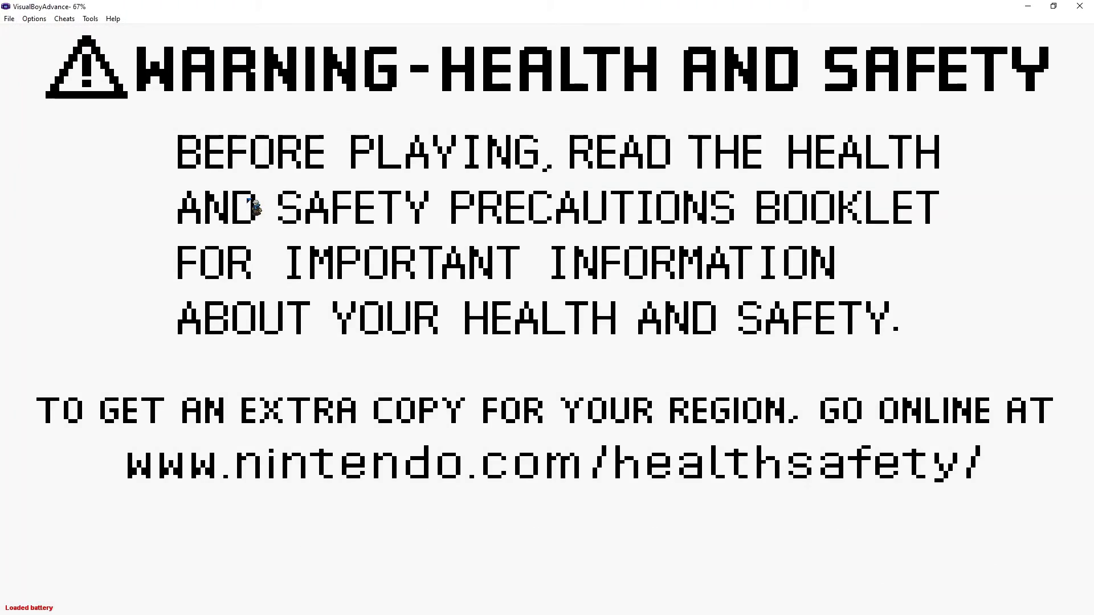
pyautogui.press('Return')
pyautogui.press('Return')
pyautogui.press('Return')
pyautogui.press('Down')
pyautogui.press('z')
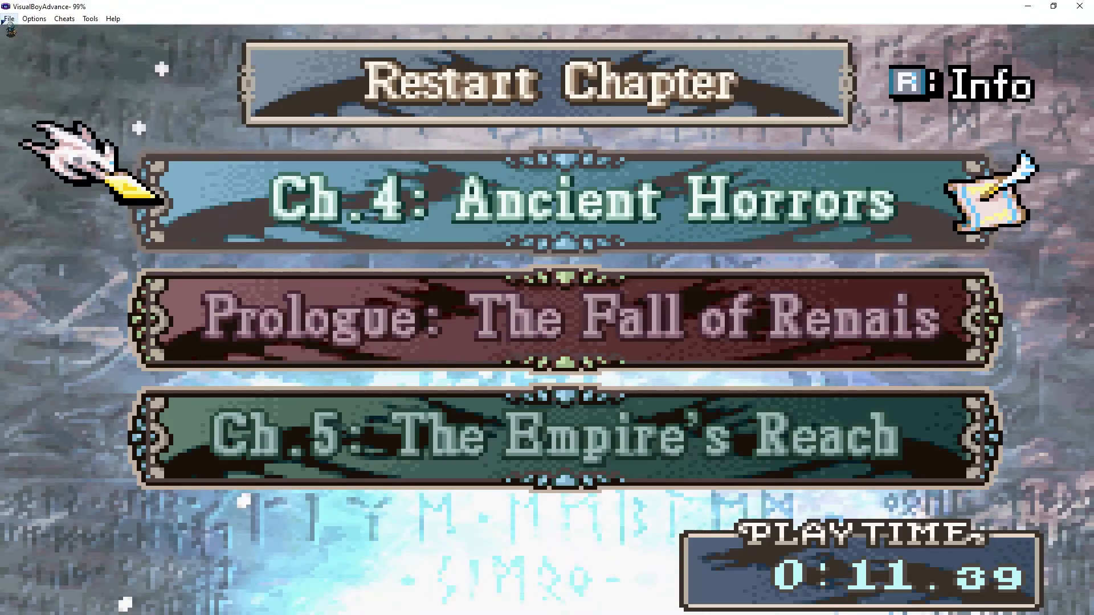
# - Load saved game state 4 in the emulator
pyautogui.click(7, 19)
pyautogui.moveTo(49, 89)
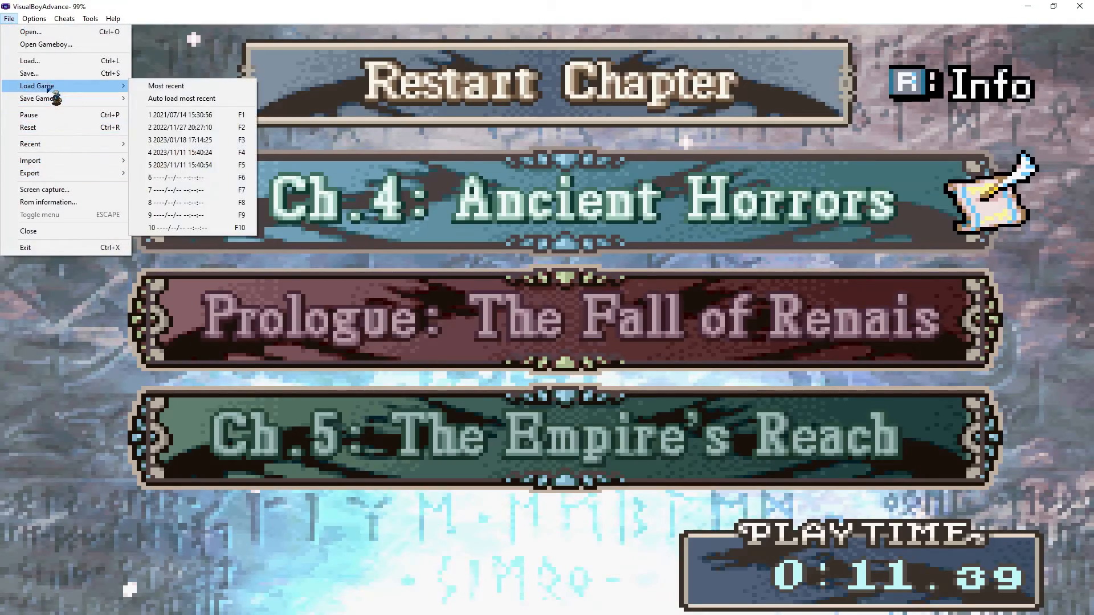
pyautogui.click(170, 165)
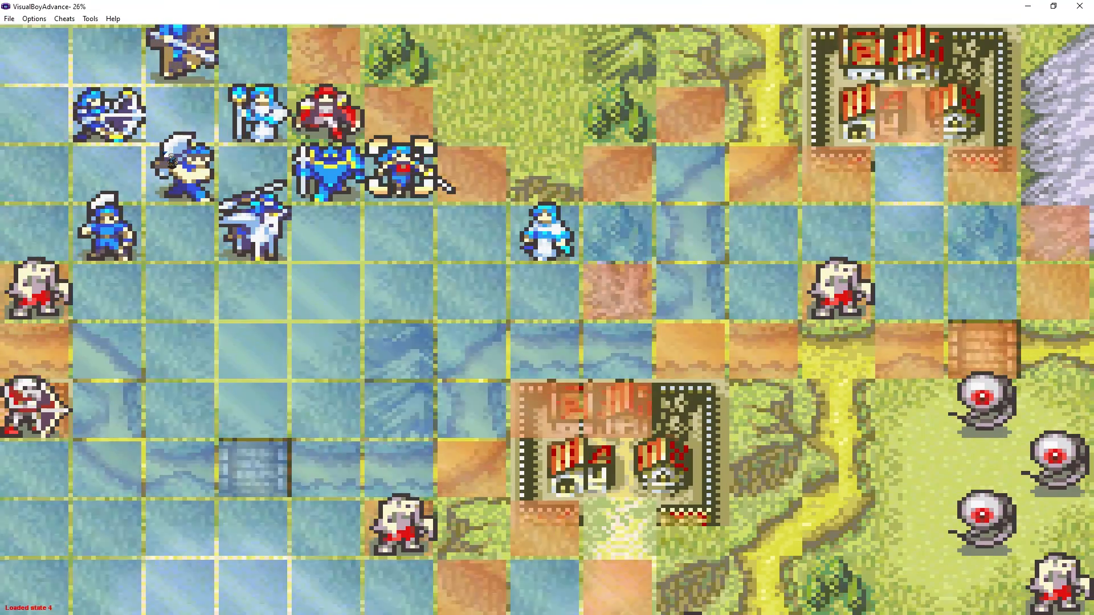
# - Move Tim east across the map toward the northeastern village
pyautogui.press('Down')
pyautogui.press('Right')
pyautogui.press('Right')
pyautogui.press('Right')
pyautogui.press('Right')
pyautogui.press('Right')
pyautogui.press('Right')
pyautogui.press('Right')
pyautogui.press('Up')
pyautogui.press('z')
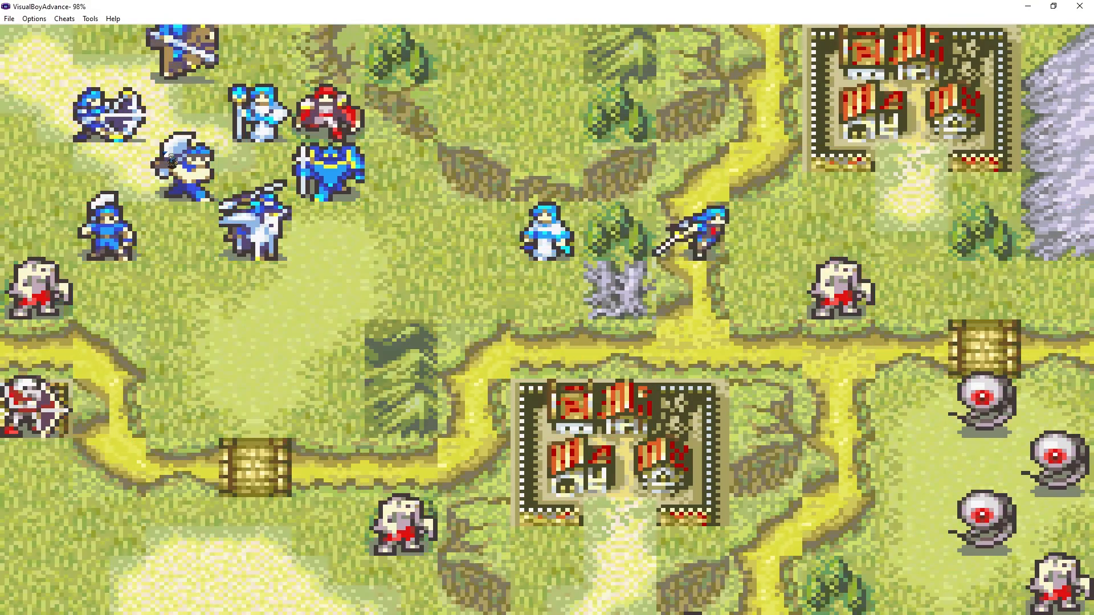
# - Visit the northeastern village with Tim and advance through the conversation
pyautogui.press('x')
pyautogui.press('Down')
pyautogui.press('Left')
pyautogui.press('Left')
pyautogui.press('Left')
pyautogui.press('Right')
pyautogui.press('Right')
pyautogui.press('Right')
pyautogui.press('Up')
pyautogui.press('z')
pyautogui.press('z')
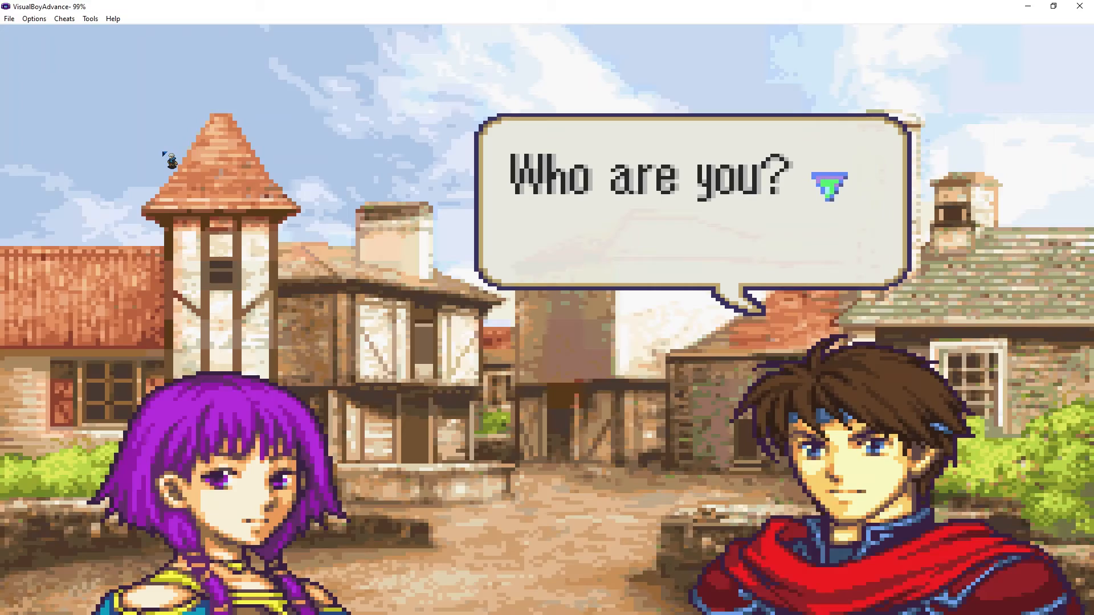
pyautogui.press('z')
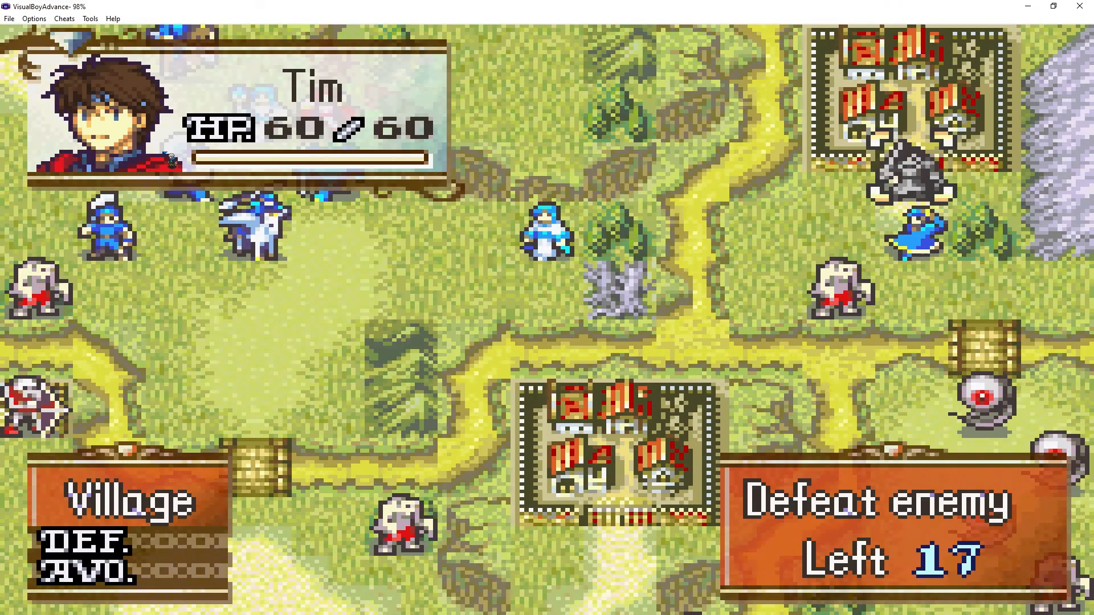
# - Select the pegasus knight in the western group and start plotting its route toward the southeast
pyautogui.press('Down')
pyautogui.press('Down')
pyautogui.press('Down')
pyautogui.press('Down')
pyautogui.press('Down')
pyautogui.press('Down')
pyautogui.press('Down')
pyautogui.press('Left')
pyautogui.press('Left')
pyautogui.press('Left')
pyautogui.press('Left')
pyautogui.press('Left')
pyautogui.press('Left')
pyautogui.press('Left')
pyautogui.press('Left')
pyautogui.press('Left')
pyautogui.press('Up')
pyautogui.press('Up')
pyautogui.press('Up')
pyautogui.press('Up')
pyautogui.press('Up')
pyautogui.press('z')
pyautogui.press('Down')
pyautogui.press('Right')
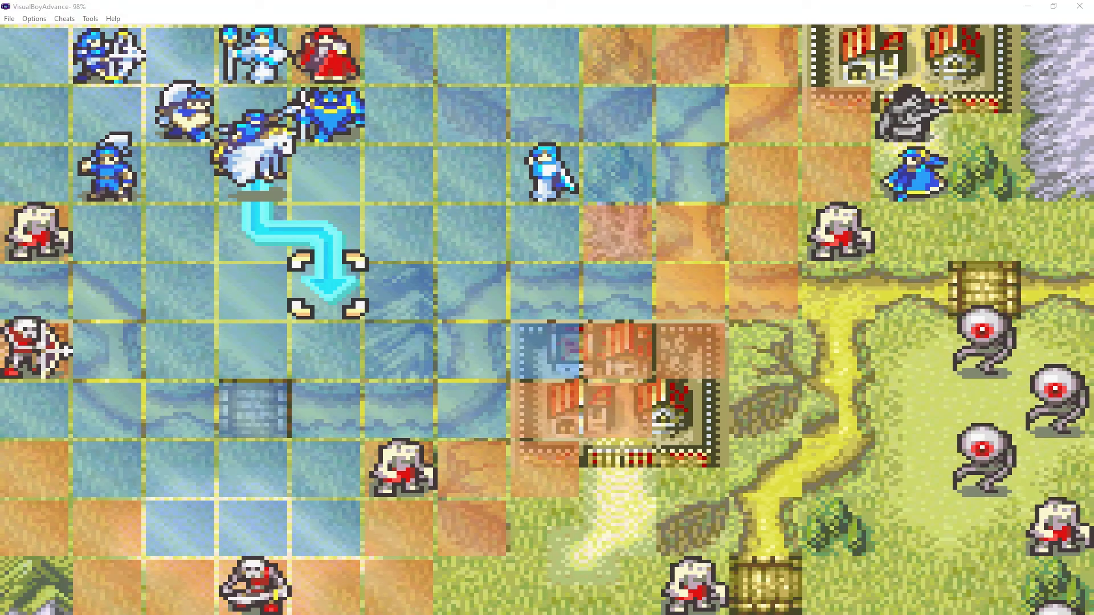
# - Try to route the pegasus knight to the gate of the central village
pyautogui.click(356, 363)
pyautogui.press('x')
pyautogui.press('z')
pyautogui.press('Down')
pyautogui.press('Down')
pyautogui.press('Down')
pyautogui.press('Down')
pyautogui.press('Right')
pyautogui.press('Right')
pyautogui.press('Right')
pyautogui.press('Right')
pyautogui.press('Right')
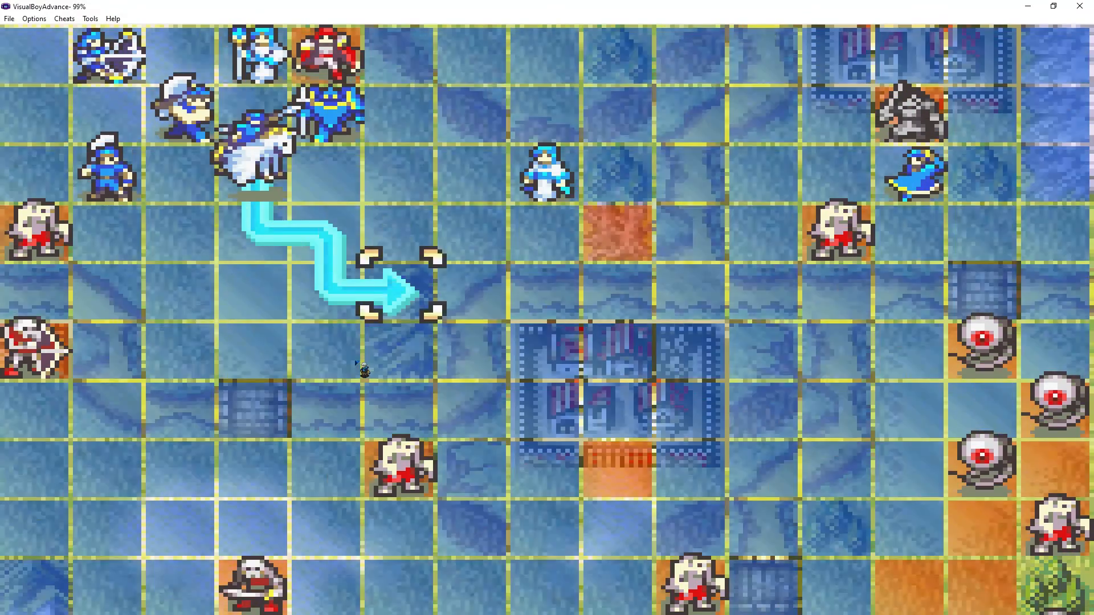
pyautogui.press('Down')
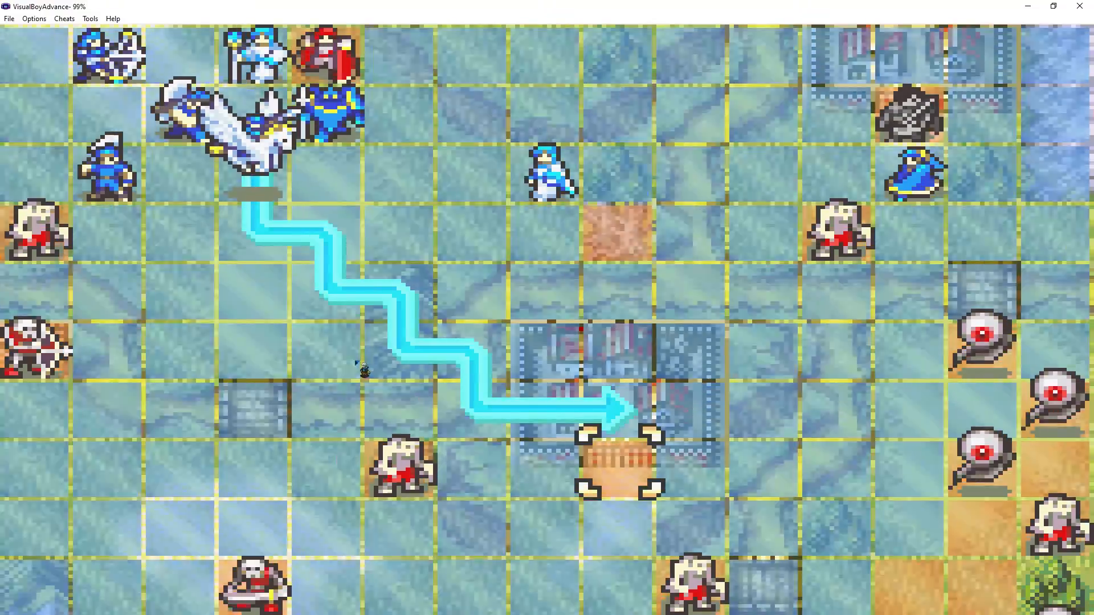
pyautogui.press('x')
# - Bring the map cursor back up and east toward the robed unit beside the central forest tile
pyautogui.press('Down')
pyautogui.press('Right')
pyautogui.press('Right')
pyautogui.press('Up')
pyautogui.press('Right')
pyautogui.press('Up')
pyautogui.press('Right')
pyautogui.press('Up')
pyautogui.press('Right')
pyautogui.press('Right')
pyautogui.press('Right')
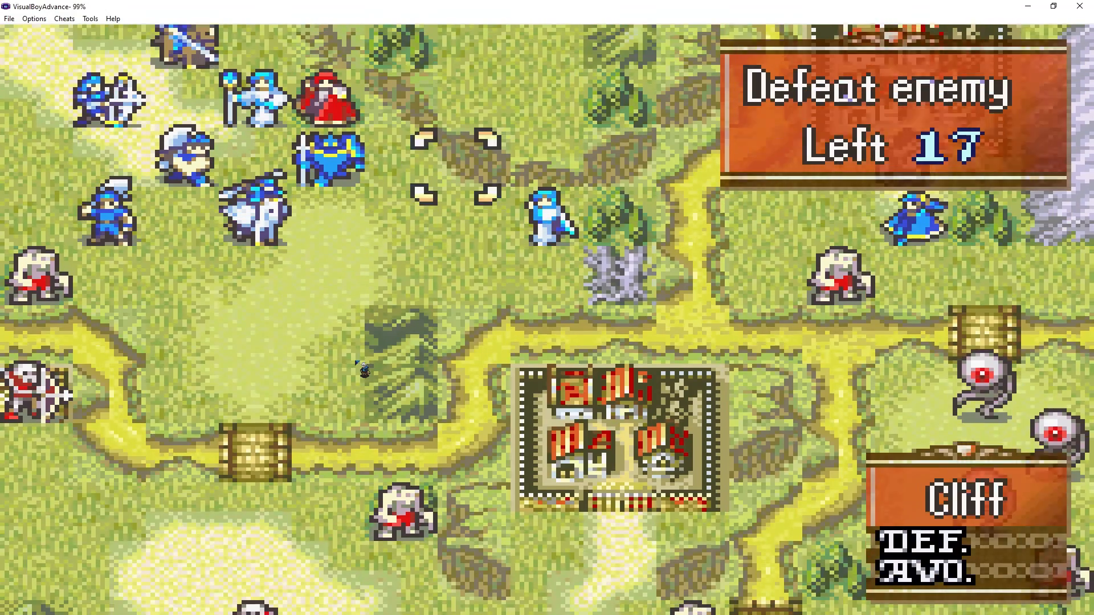
pyautogui.press('Right')
pyautogui.press('Right')
pyautogui.press('Down')
pyautogui.press('Down')
pyautogui.press('s')
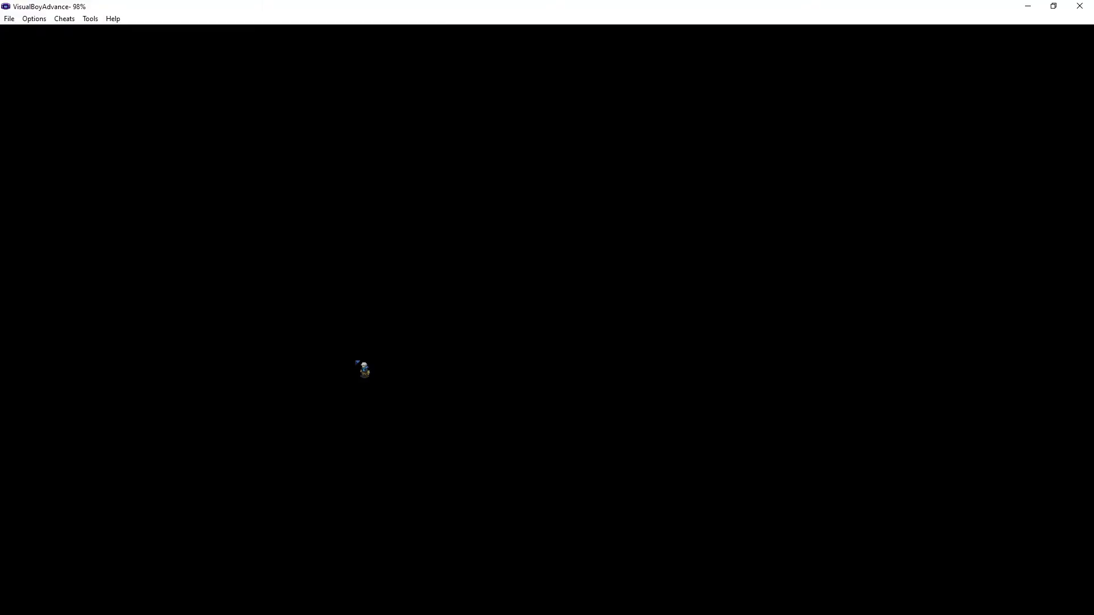
pyautogui.press('x')
pyautogui.press('Down')
pyautogui.press('Left')
pyautogui.press('Down')
pyautogui.press('Left')
pyautogui.press('Down')
pyautogui.press('Left')
pyautogui.press('Down')
pyautogui.press('Left')
pyautogui.press('Down')
pyautogui.press('Left')
pyautogui.press('Right')
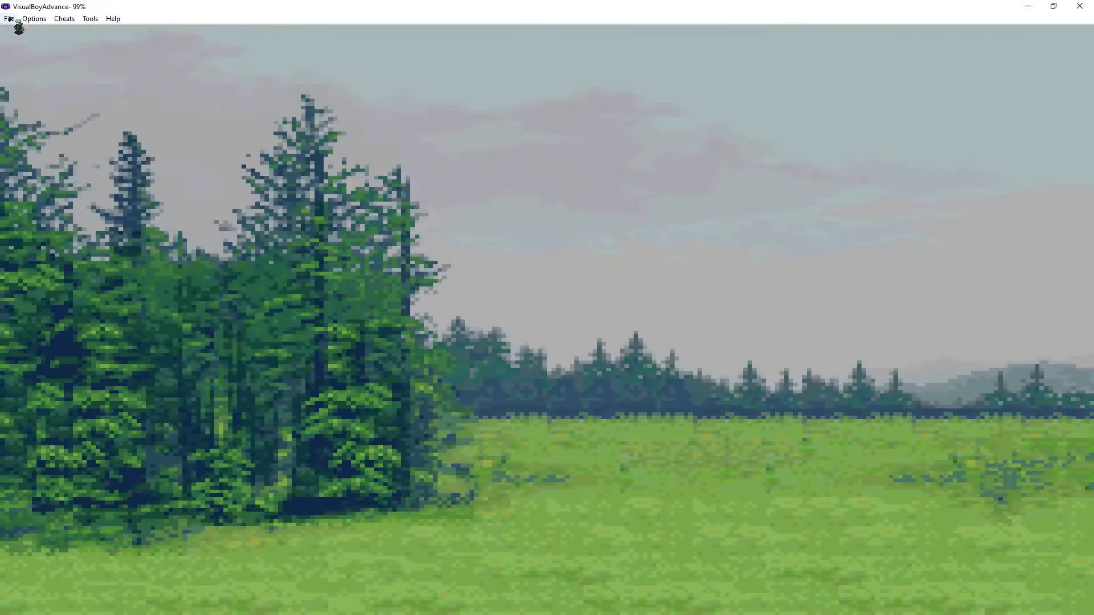
# - Load save state 5 and end Tim's move at the central village gate
pyautogui.click(9, 19)
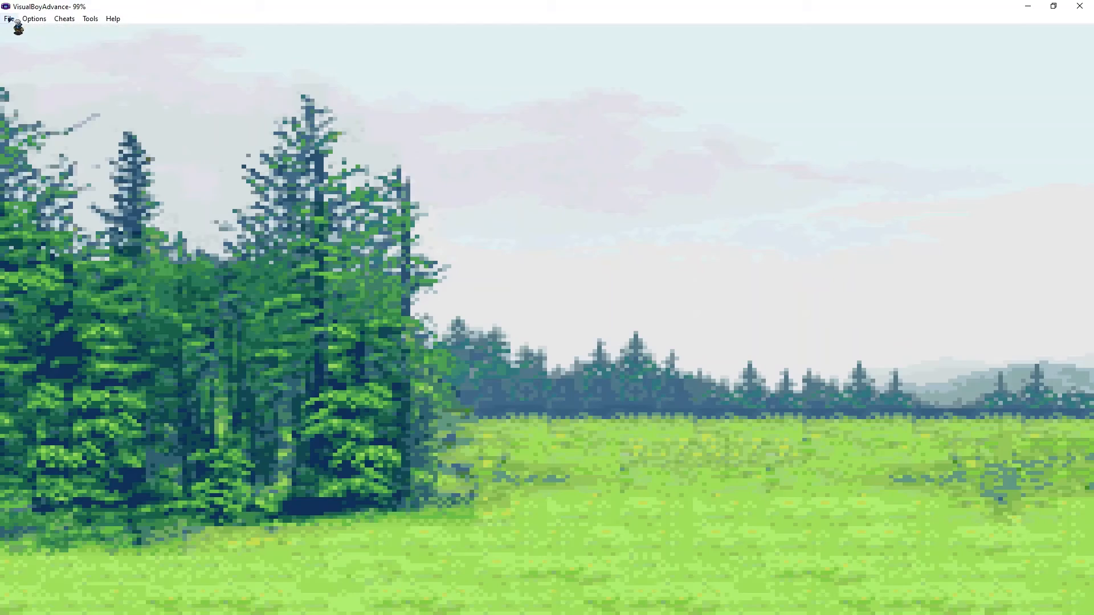
pyautogui.moveTo(80, 87)
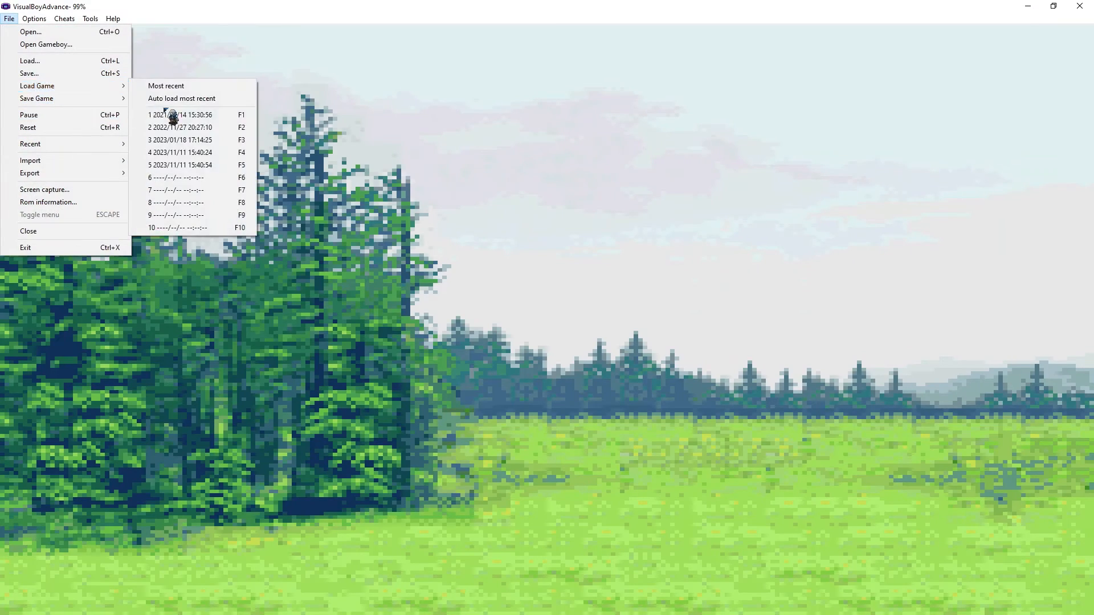
pyautogui.click(184, 165)
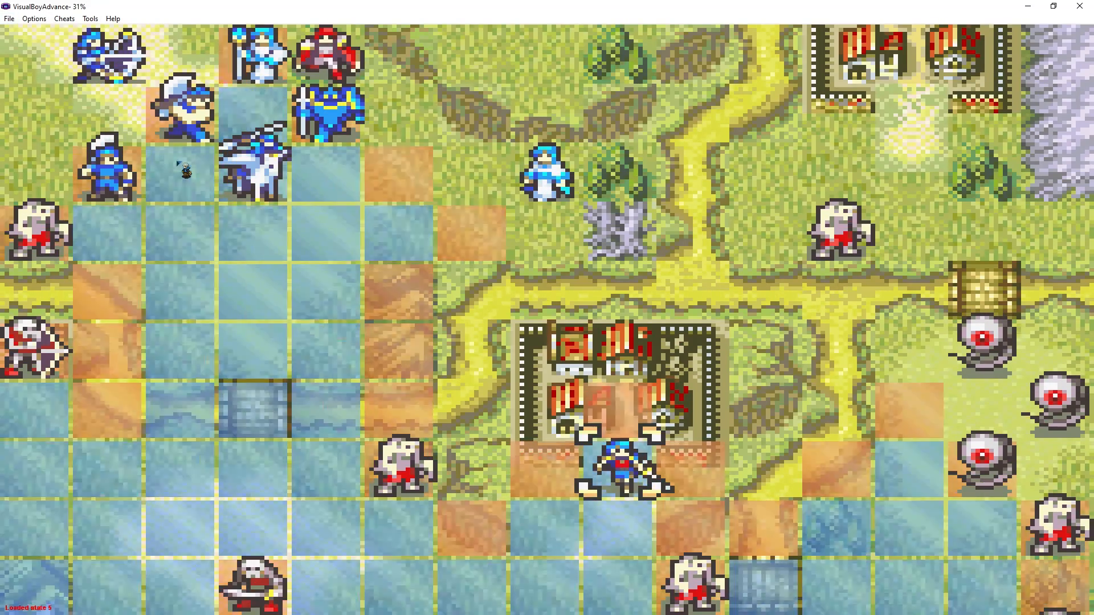
pyautogui.press('z')
pyautogui.press('z')
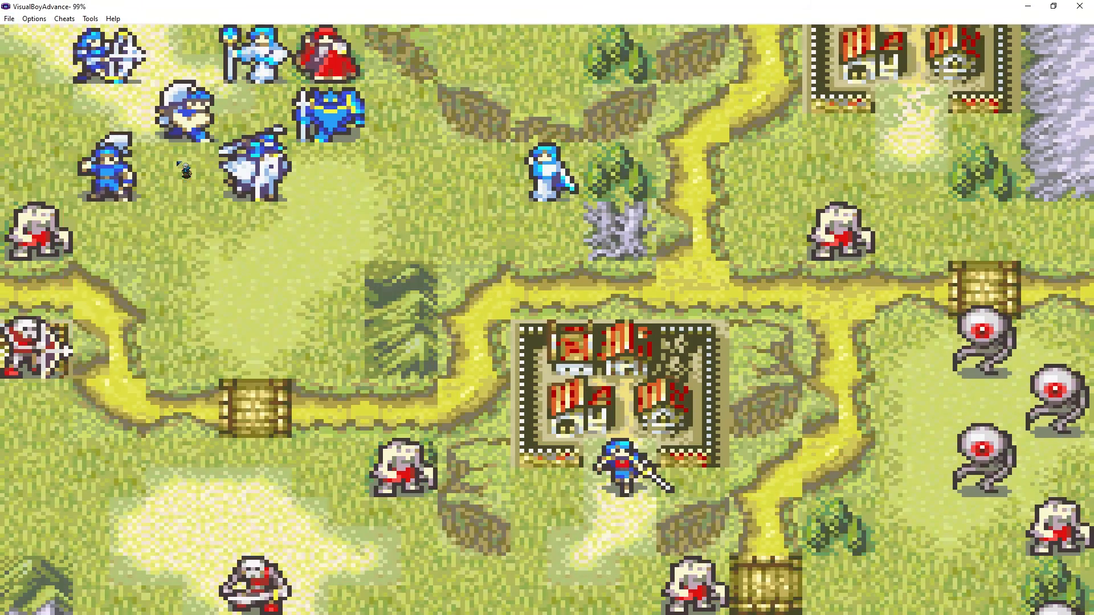
pyautogui.press('Return')
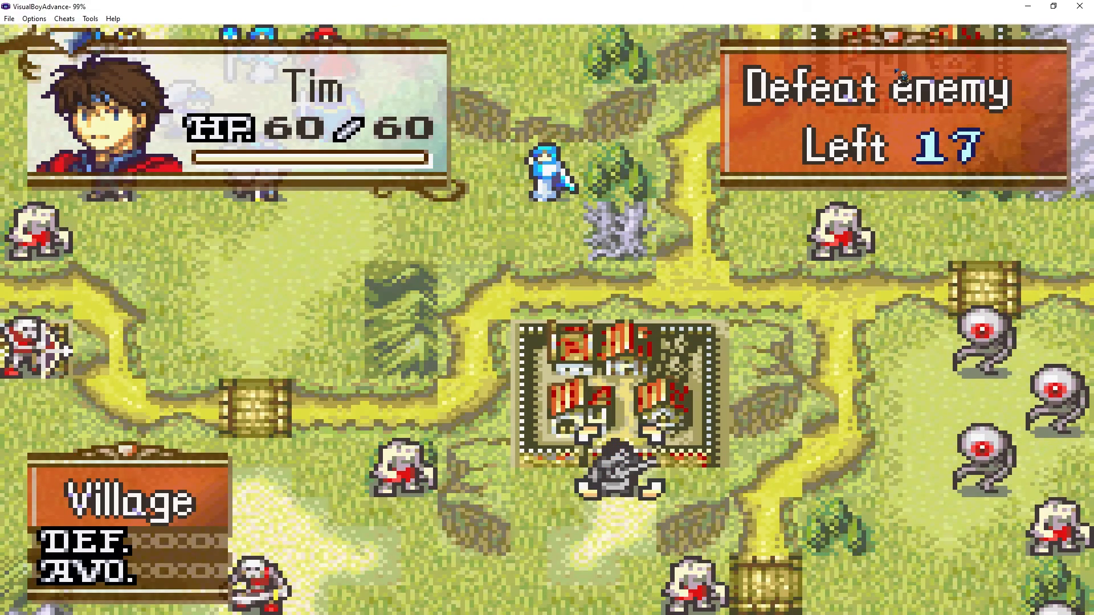
pyautogui.press('Up')
pyautogui.press('Right')
pyautogui.press('Up')
pyautogui.press('Right')
pyautogui.press('Up')
pyautogui.press('Right')
pyautogui.press('Up')
pyautogui.press('Right')
pyautogui.press('Up')
pyautogui.press('Right')
pyautogui.press('Left')
pyautogui.press('Up')
pyautogui.press('Up')
pyautogui.press('Down')
pyautogui.press('Down')
pyautogui.press('Down')
pyautogui.press('Down')
pyautogui.press('Down')
pyautogui.press('Left')
pyautogui.press('Down')
pyautogui.press('Left')
pyautogui.press('Down')
pyautogui.press('Left')
pyautogui.press('Down')
pyautogui.press('Left')
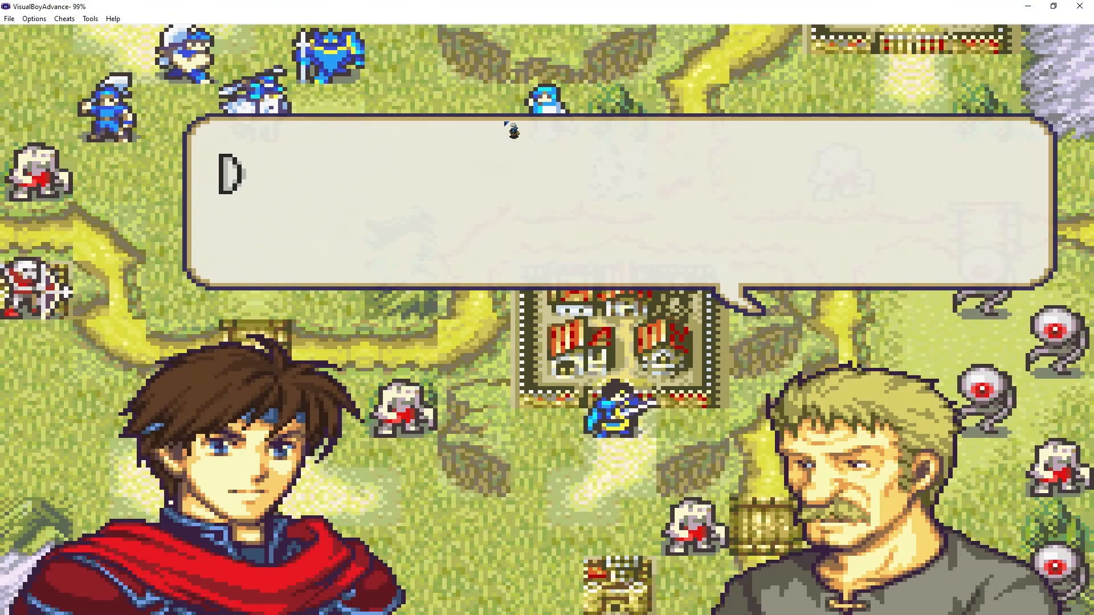
# - Advance through the villager's conversation about the old snag and on to L'Arachel's scene
pyautogui.press('z')
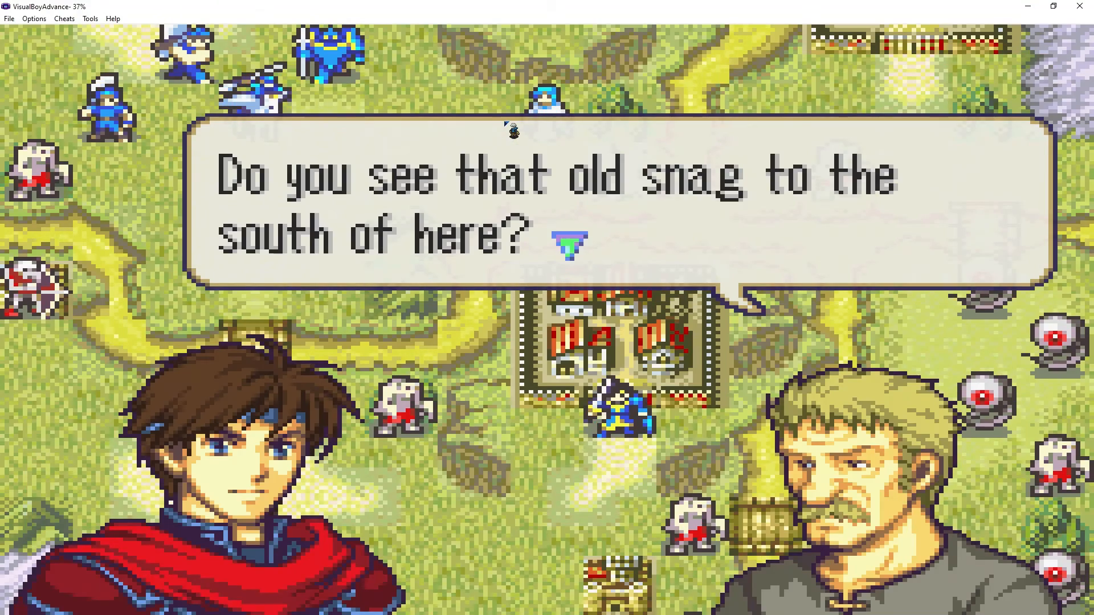
pyautogui.press('z')
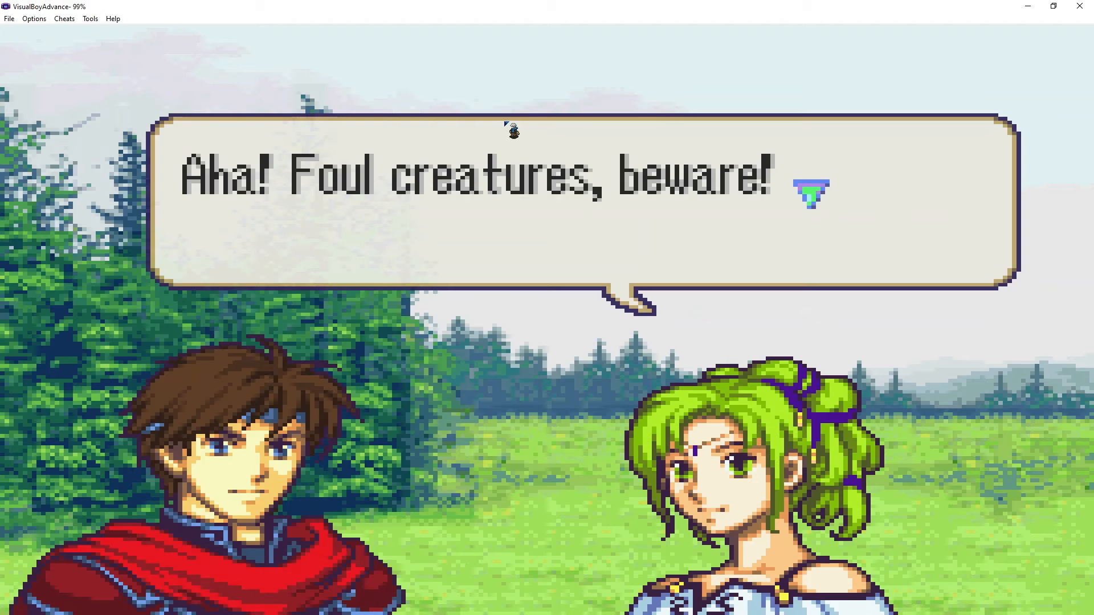
# - Close the emulator and switch to the Event Editor on event 10211E0, maximized
pyautogui.click(1080, 7)
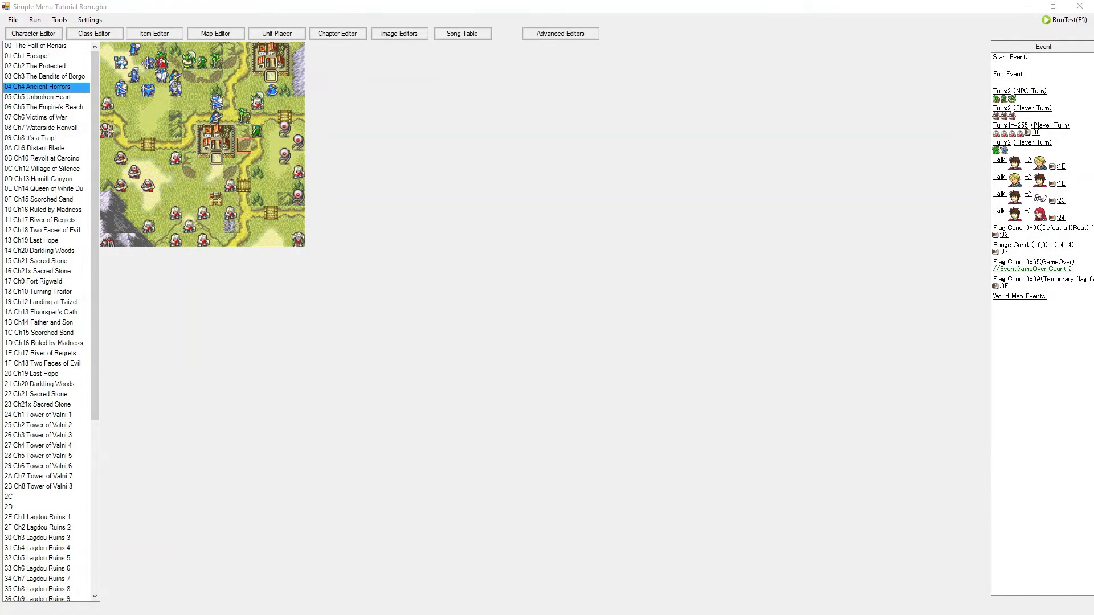
pyautogui.hotkey('alt', 'Tab')
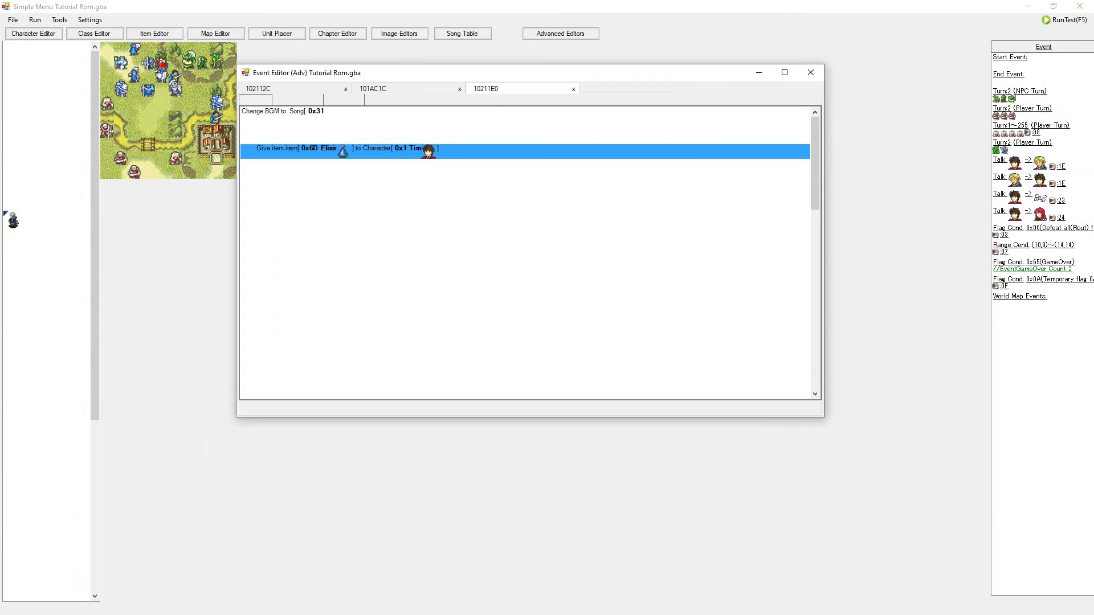
pyautogui.click(785, 73)
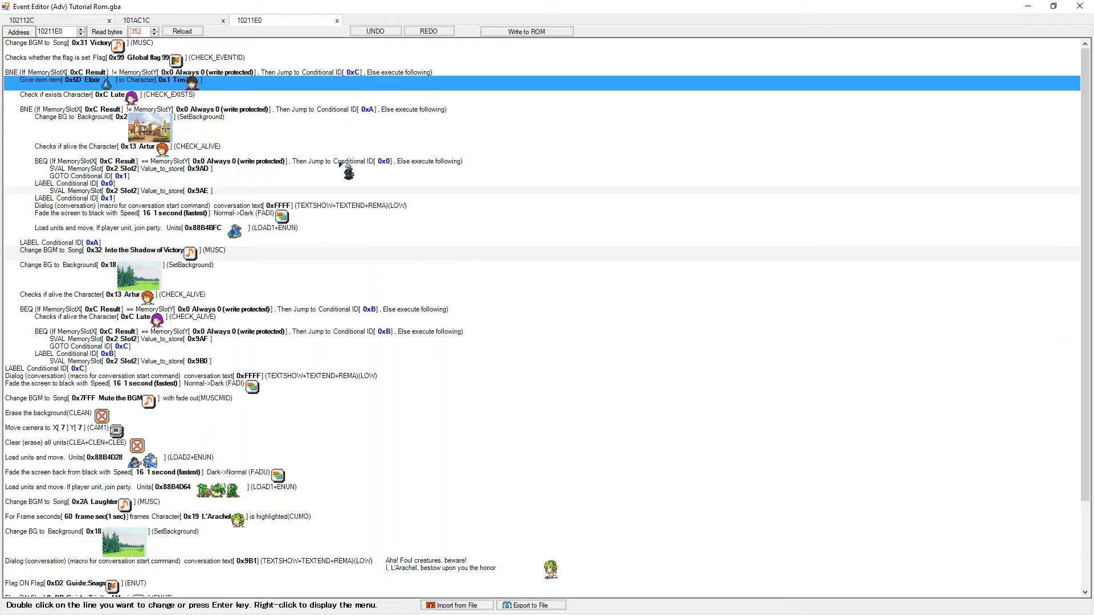
# - Give global flag 99 of the event's flag check the custom name "No xX_Lute_Xx route"
pyautogui.click(212, 58)
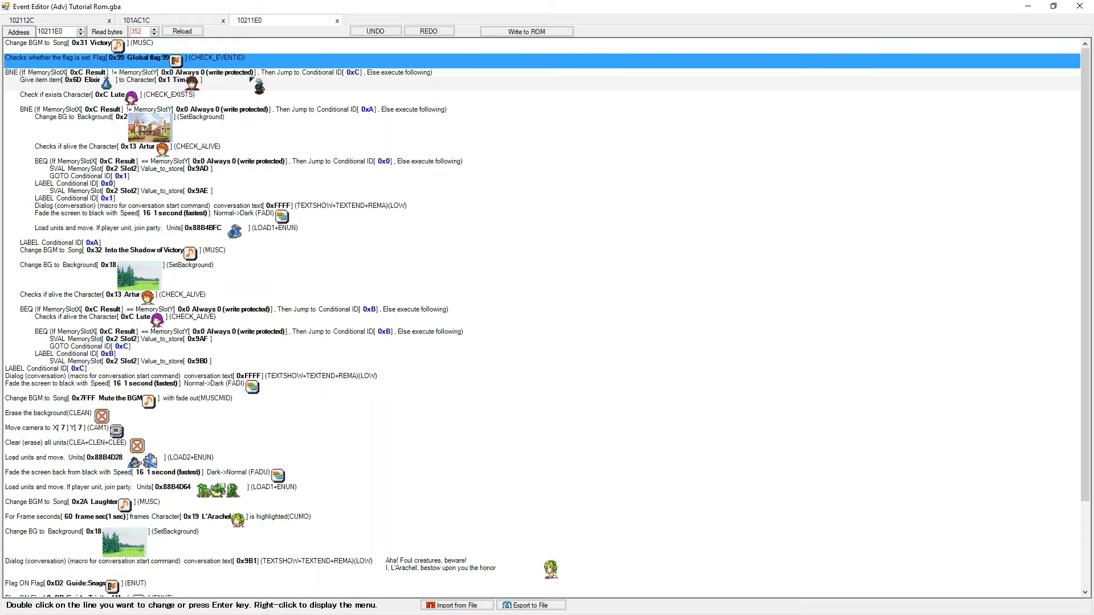
pyautogui.doubleClick(251, 60)
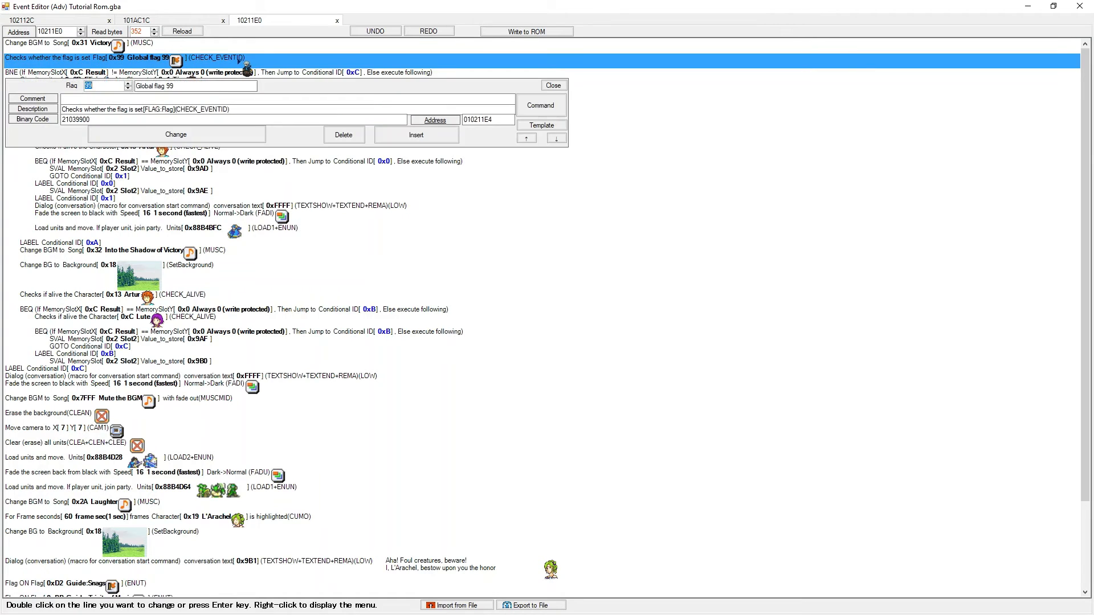
pyautogui.doubleClick(194, 85)
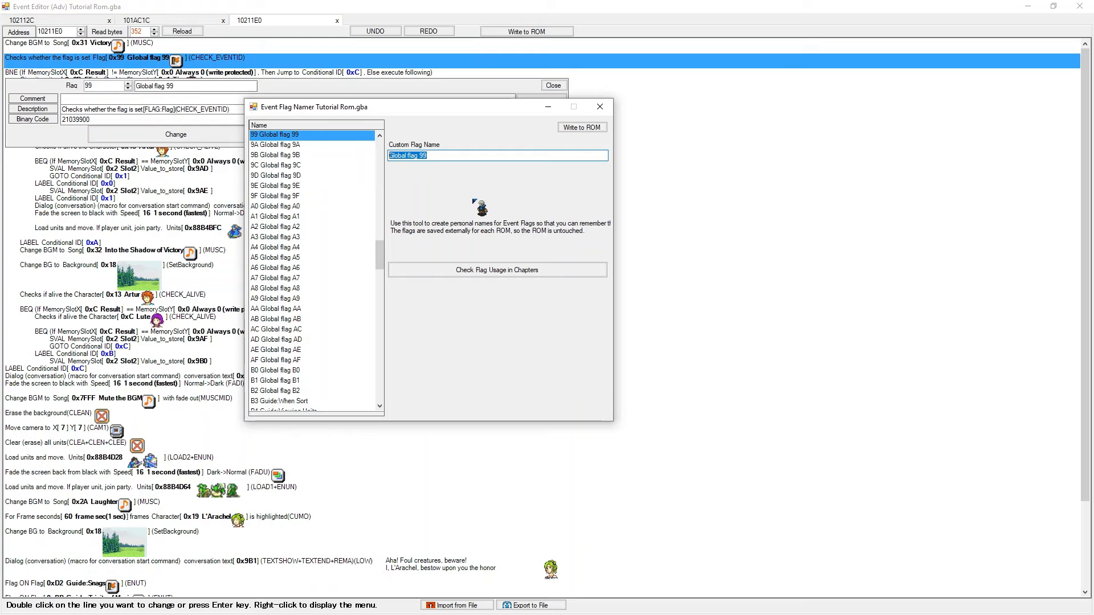
pyautogui.write('N')
pyautogui.write('Ute')
pyautogui.press('BackSpace')
pyautogui.press('BackSpace')
pyautogui.press('BackSpace')
pyautogui.write('route')
pyautogui.write('xX_')
pyautogui.write('Lute')
pyautogui.write(' _Xx')
pyautogui.click(482, 158)
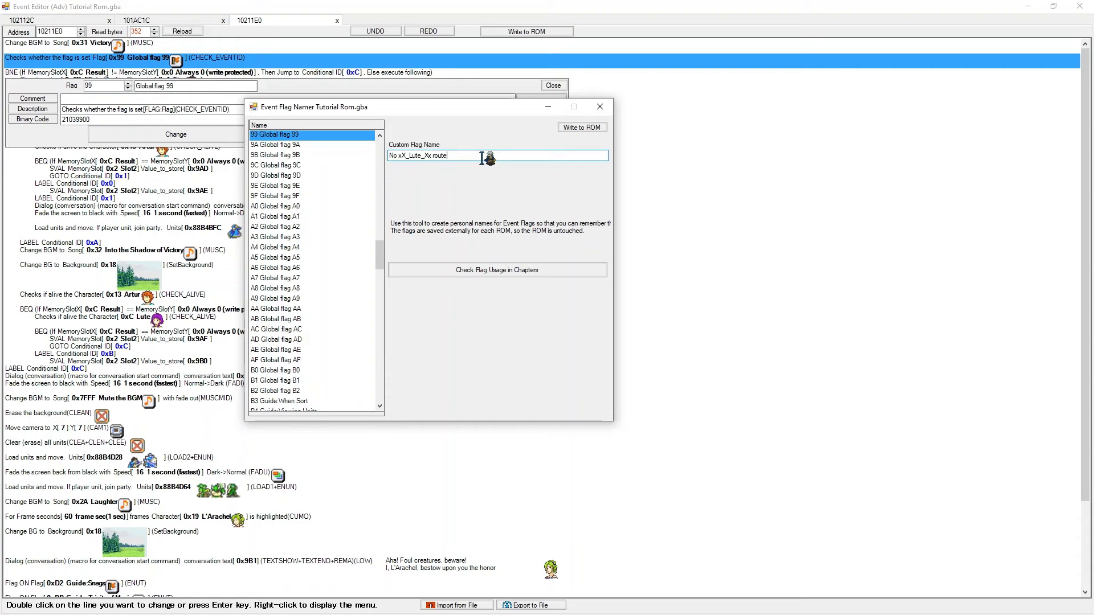
# - Write the custom flag name to the ROM and close the Event Flag Namer and the command's edit pane
pyautogui.click(582, 127)
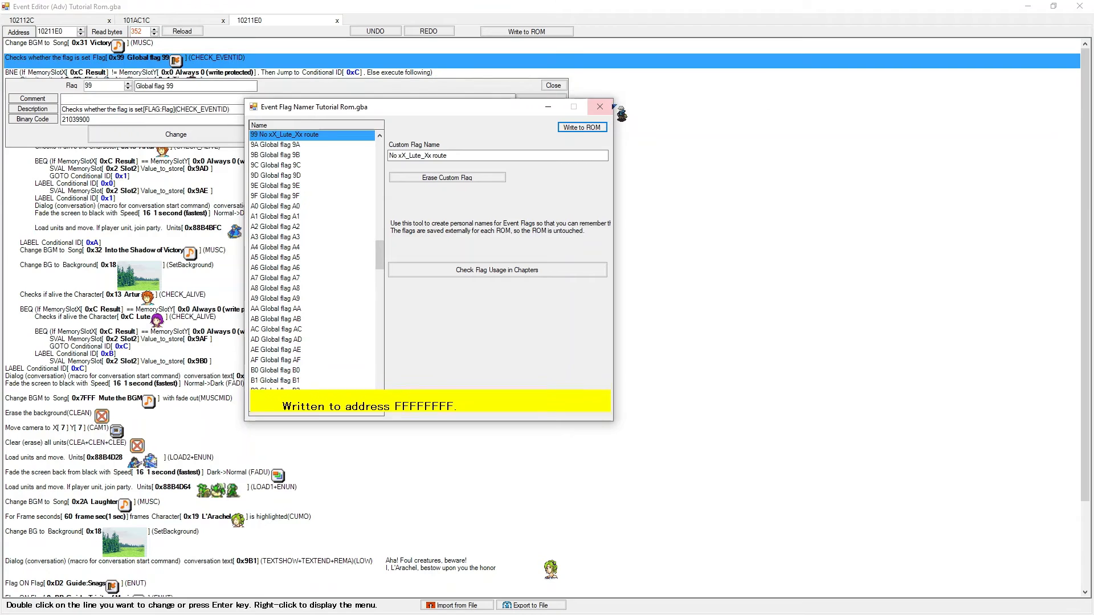
pyautogui.click(600, 106)
pyautogui.click(553, 85)
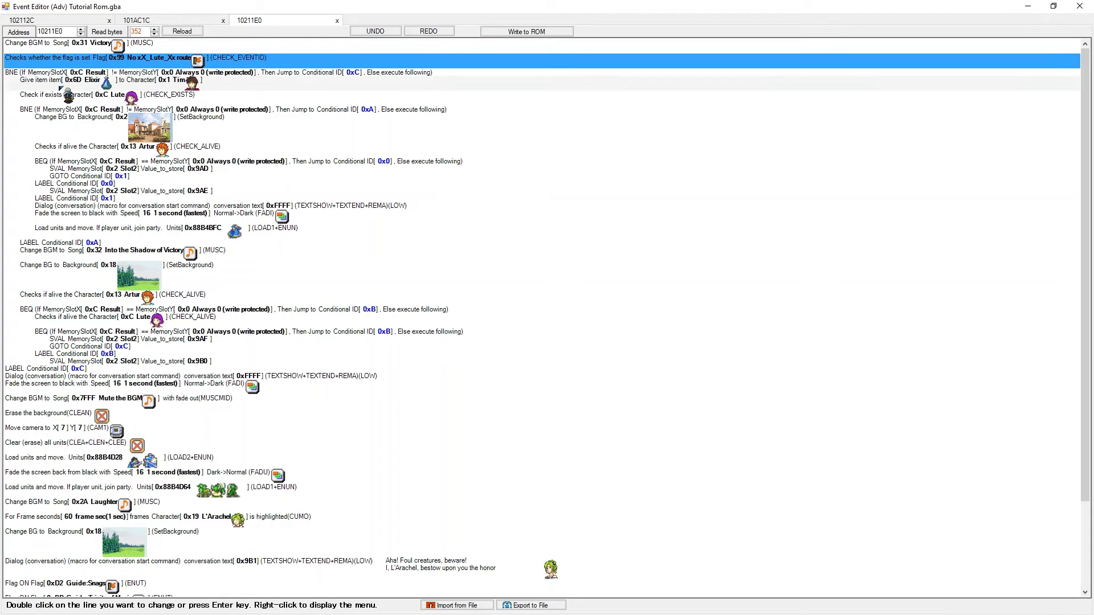
# - Examine the BNE jump to conditional ID 0xC, the commands it skips and the rest of the event
pyautogui.click(165, 73)
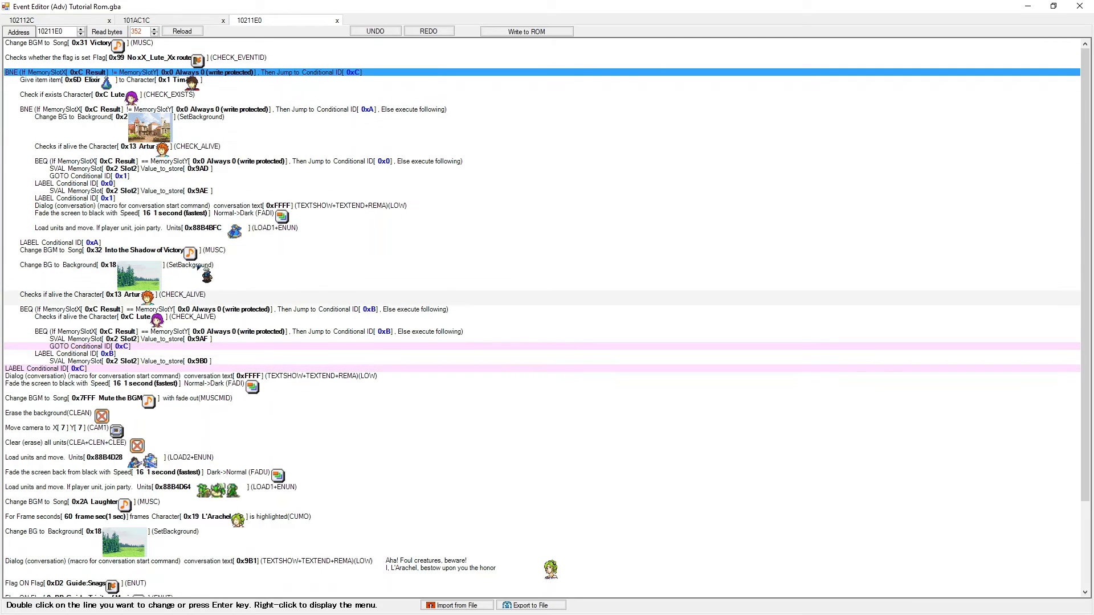
pyautogui.scroll(-5, 194, 353)
pyautogui.click(238, 391)
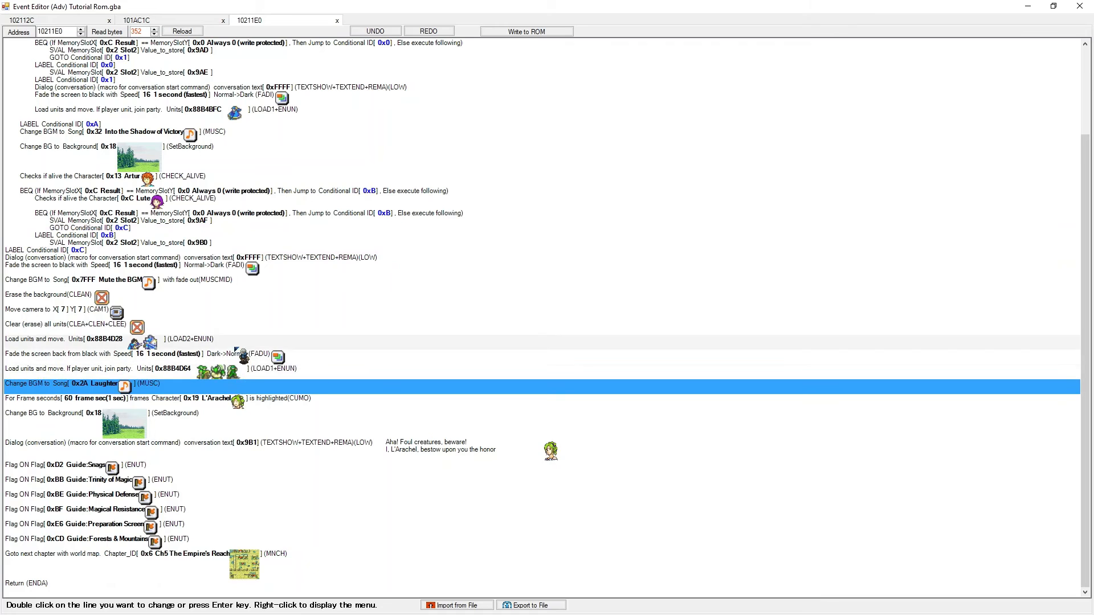
pyautogui.scroll(3, 239, 351)
pyautogui.click(164, 74)
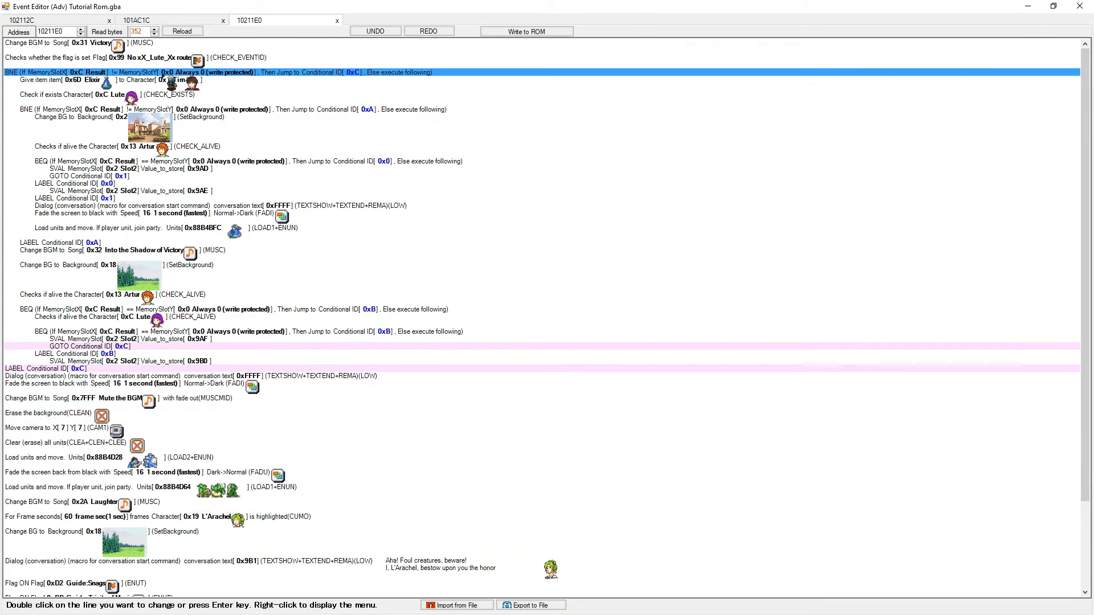
pyautogui.click(164, 86)
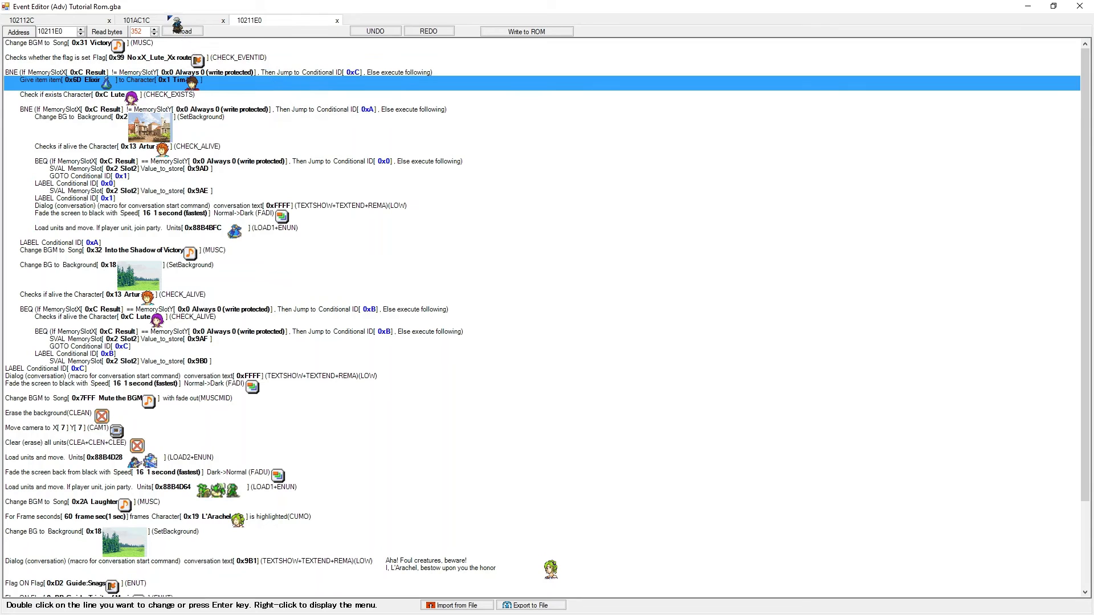
# - Review the village event 101AC1C with its dialog and Flag ON command, and return to event 10211E0
pyautogui.click(182, 23)
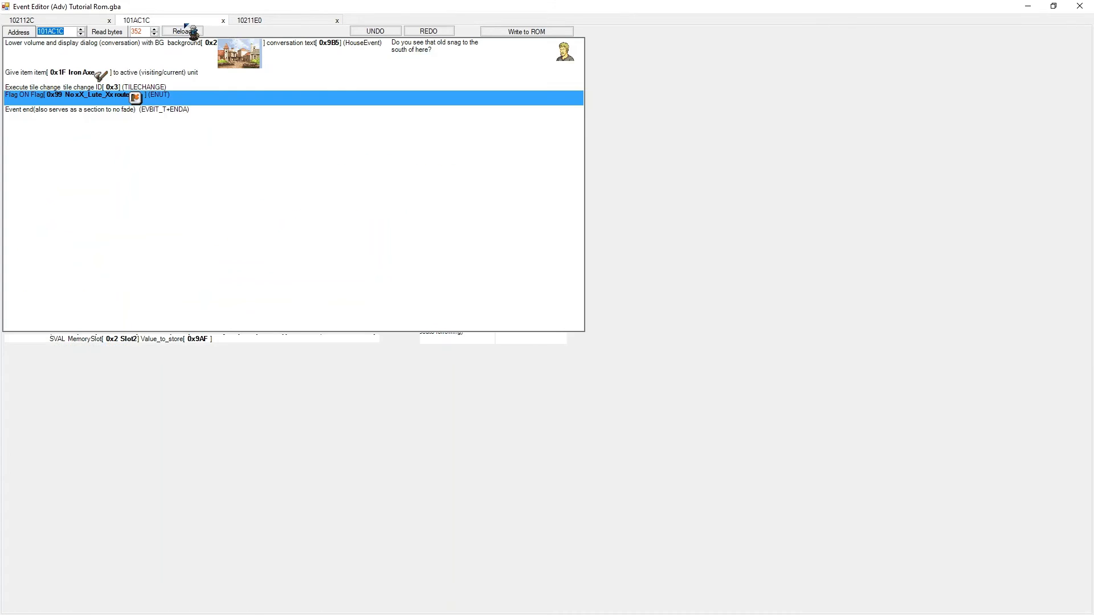
pyautogui.click(313, 59)
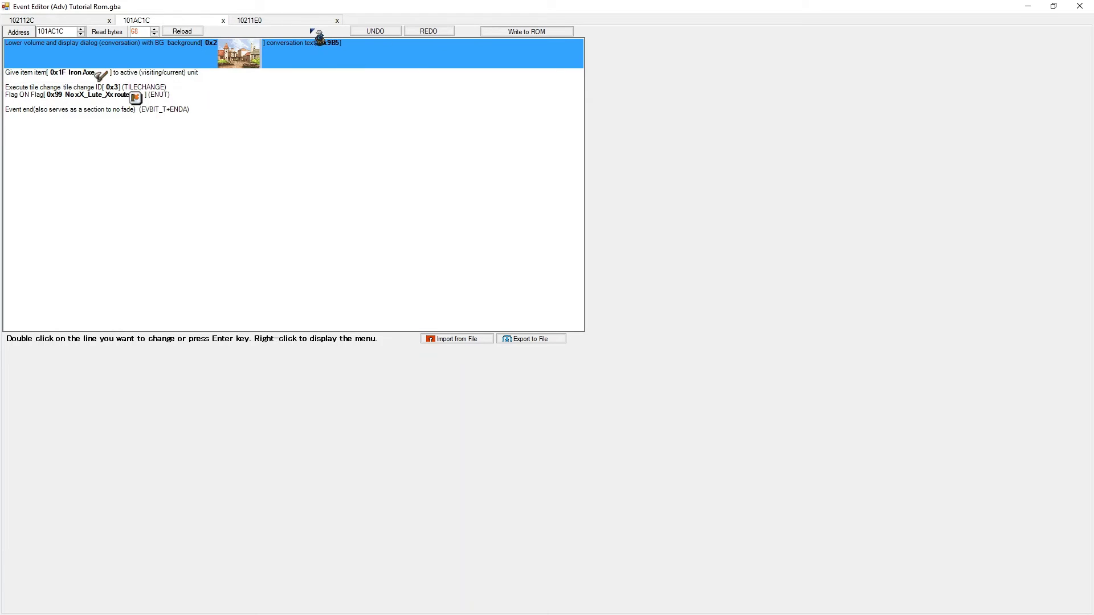
pyautogui.click(296, 21)
# - Reopen the Event Flag Namer from the flag 99 check and look at temporary flag 0A
pyautogui.click(185, 65)
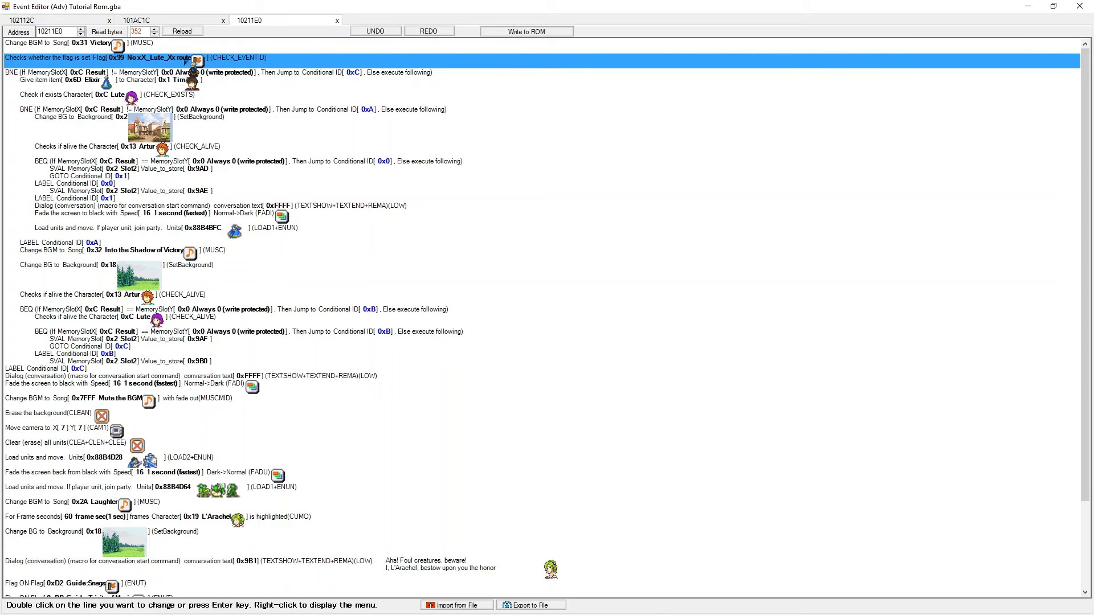
pyautogui.doubleClick(192, 62)
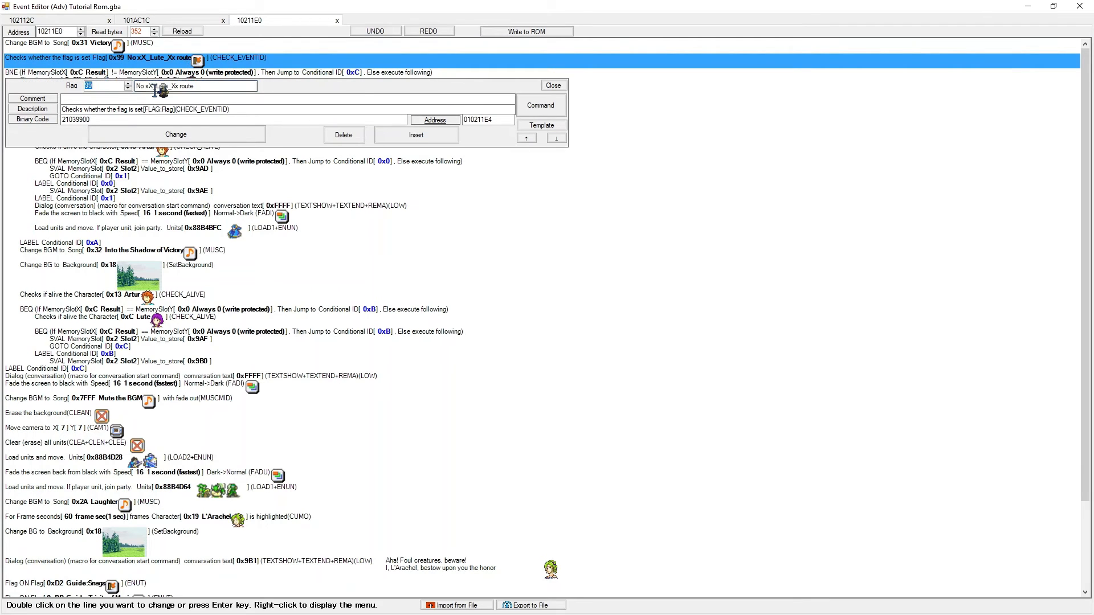
pyautogui.click(198, 87)
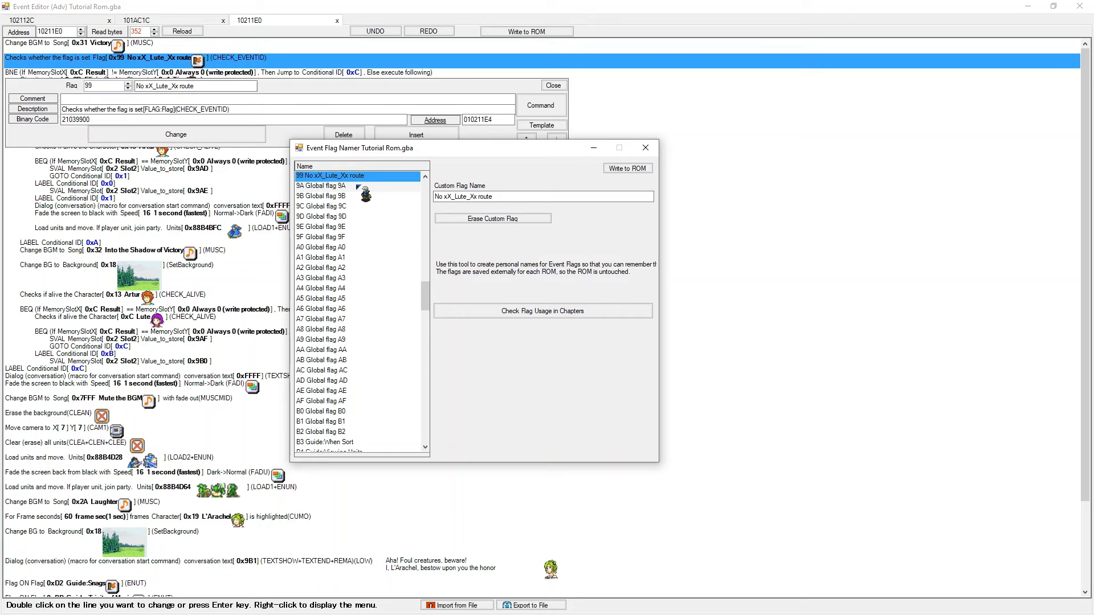
pyautogui.scroll(6, 394, 265)
pyautogui.moveTo(424, 281); pyautogui.dragTo(402, 200)
pyautogui.click(388, 279)
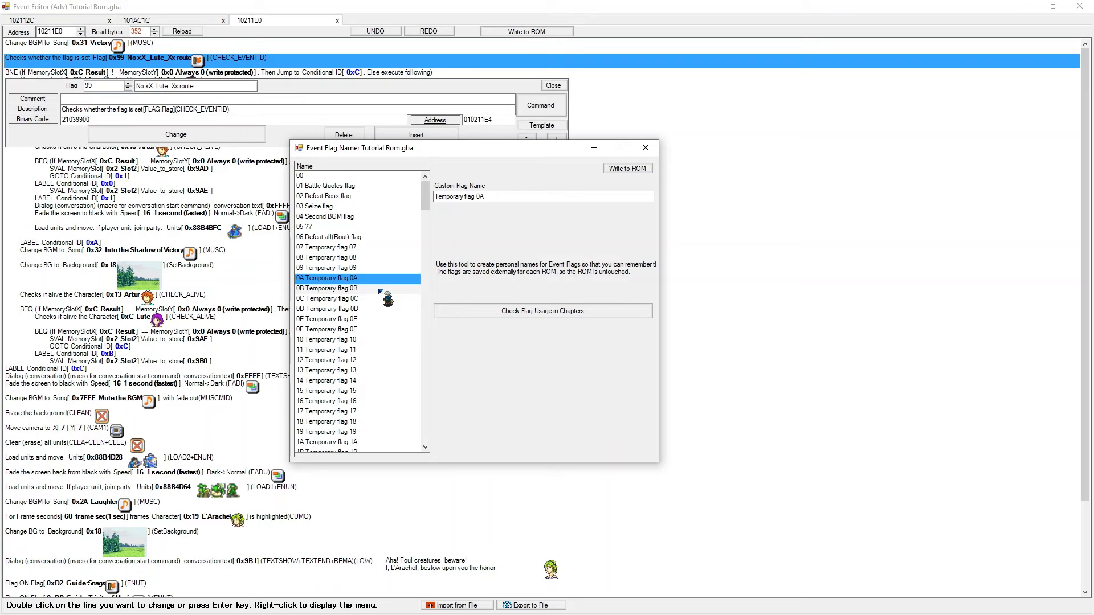
# - Look at flags 8A and 8C among the global flags and continue down the list past A0
pyautogui.moveTo(425, 194); pyautogui.dragTo(428, 276)
pyautogui.click(369, 321)
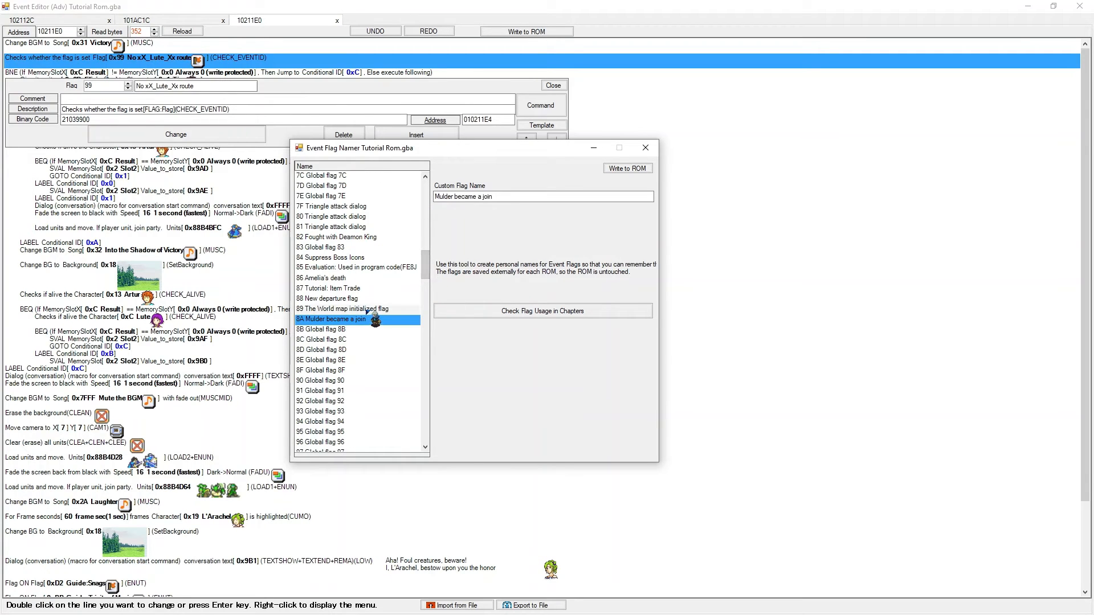
pyautogui.click(365, 341)
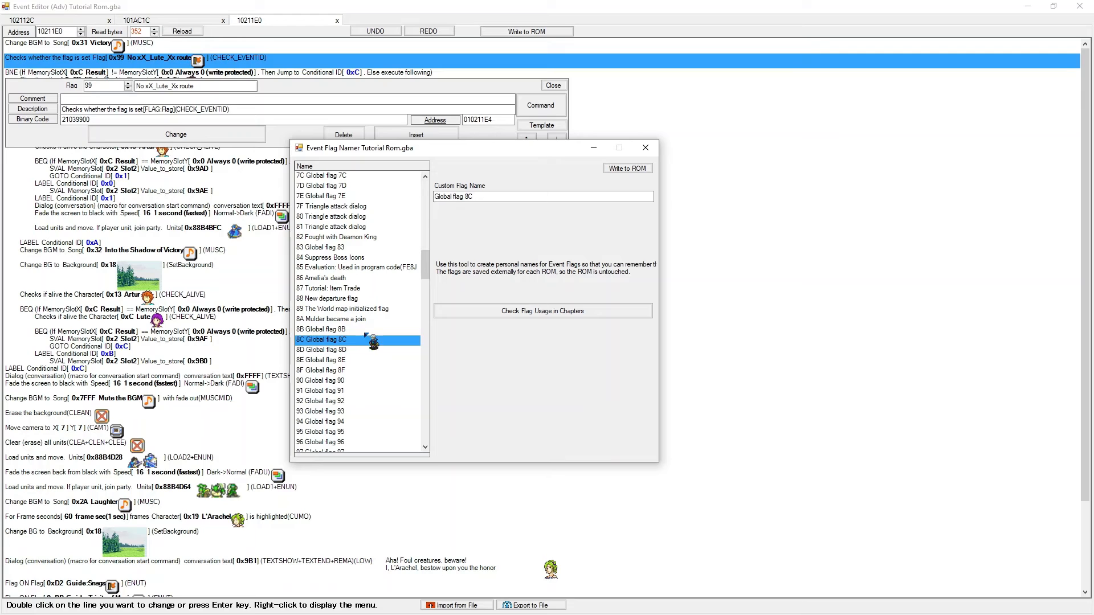
pyautogui.scroll(-4, 379, 339)
pyautogui.scroll(-8, 372, 333)
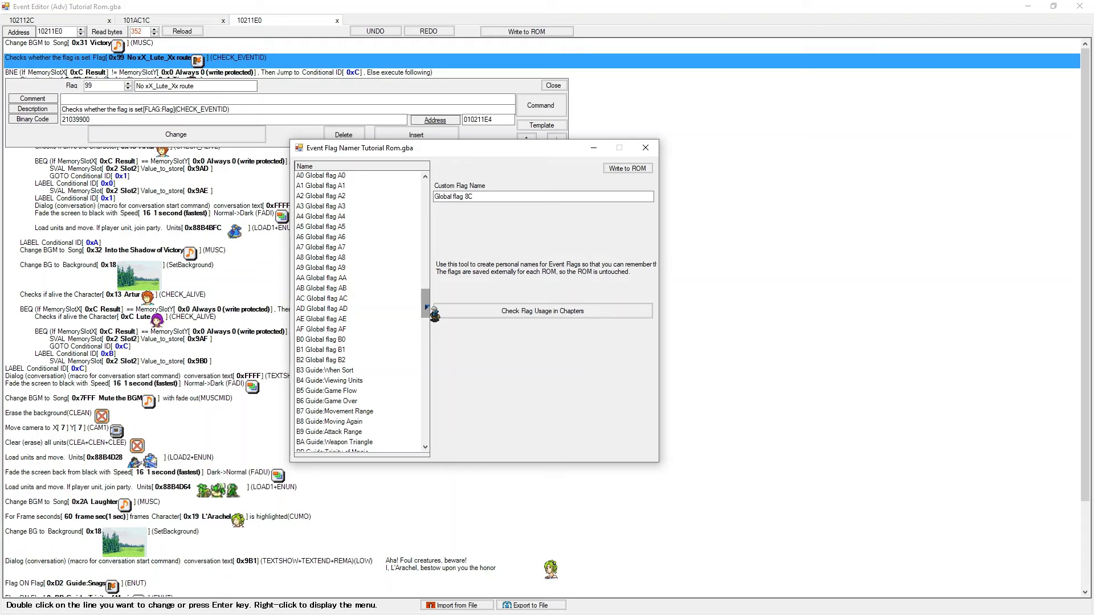
# - Look over the Guide flags, select global flag 8B and view the end of the flag list
pyautogui.moveTo(426, 306); pyautogui.dragTo(425, 325)
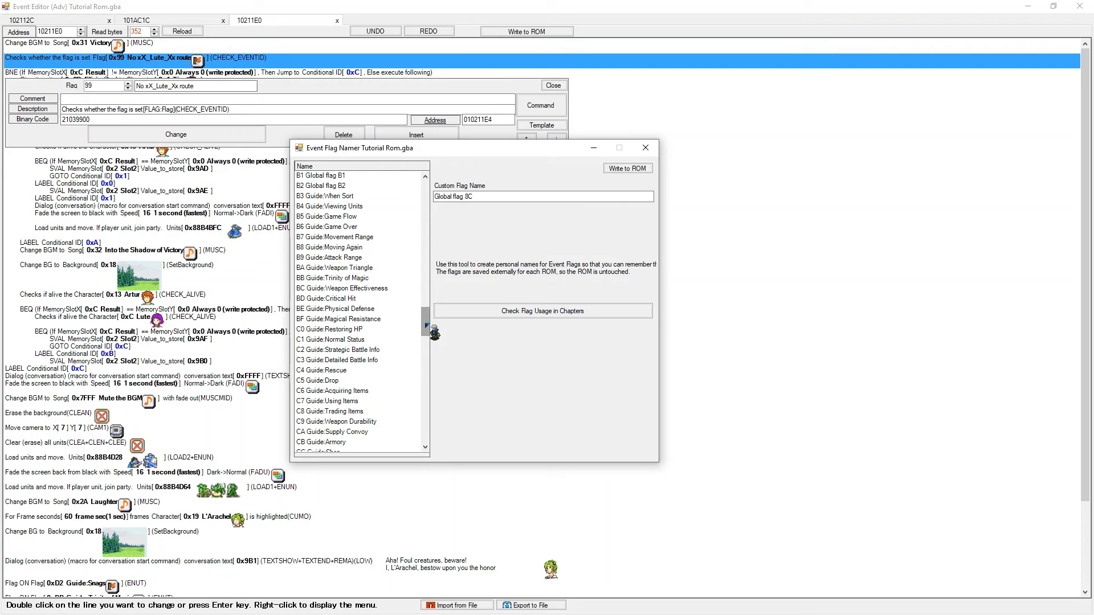
pyautogui.moveTo(424, 325); pyautogui.dragTo(431, 271)
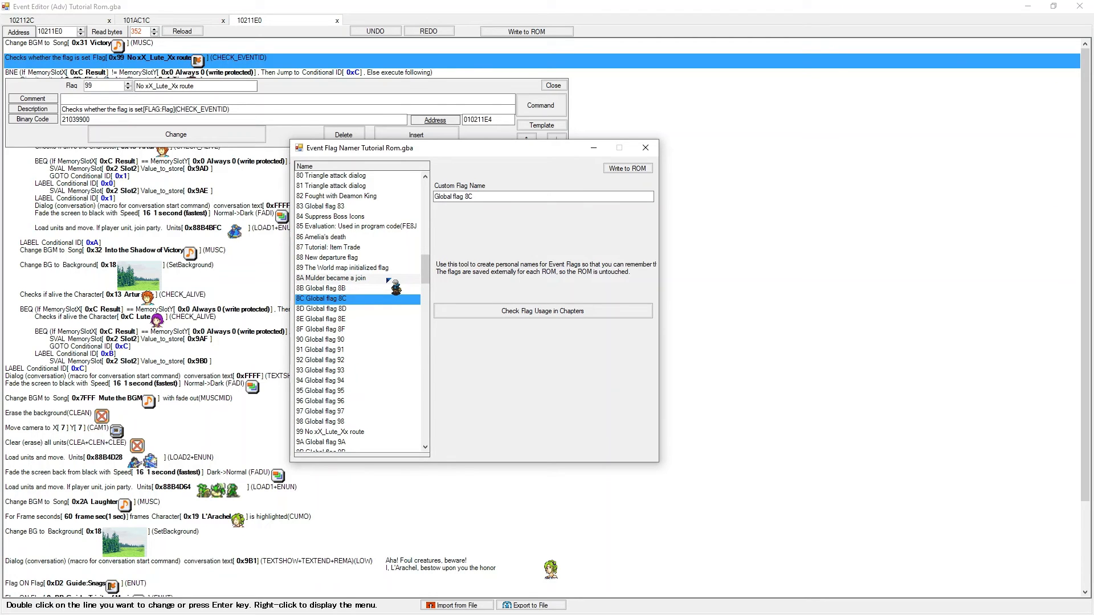
pyautogui.click(366, 288)
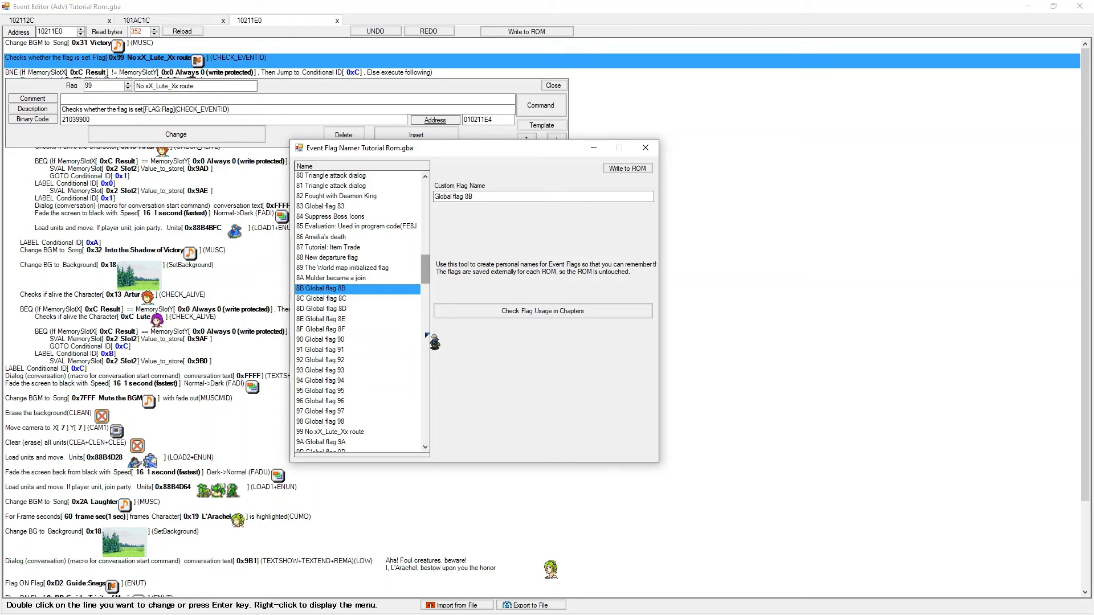
pyautogui.moveTo(424, 283); pyautogui.dragTo(422, 445)
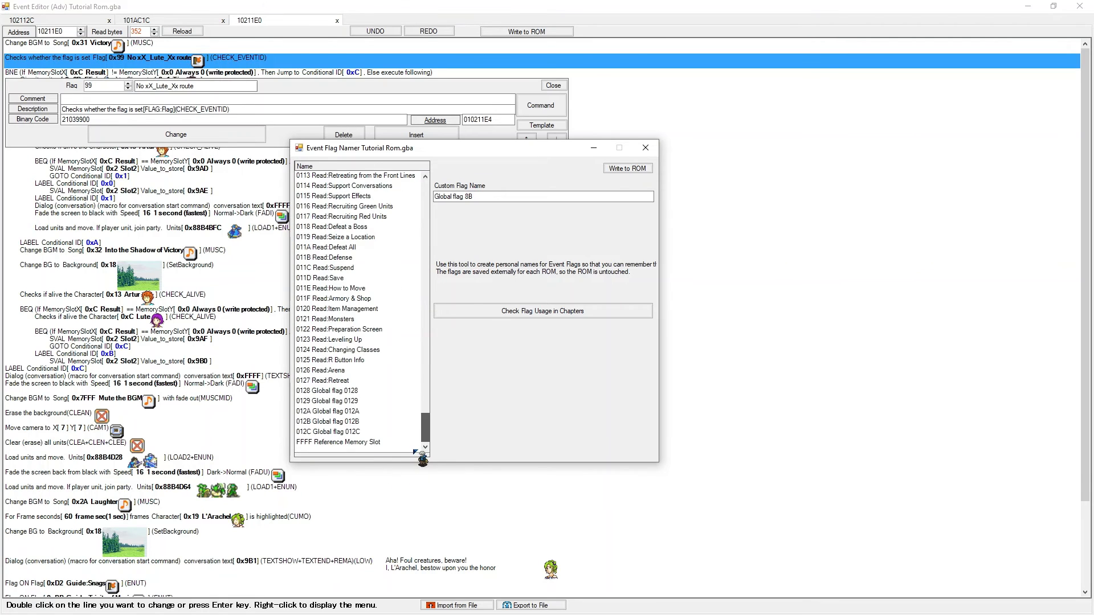
# - Look back through the flag list from the Guide flags past the global and chapter-clear flags to the temporary flags
pyautogui.scroll(16, 383, 402)
pyautogui.scroll(20, 375, 397)
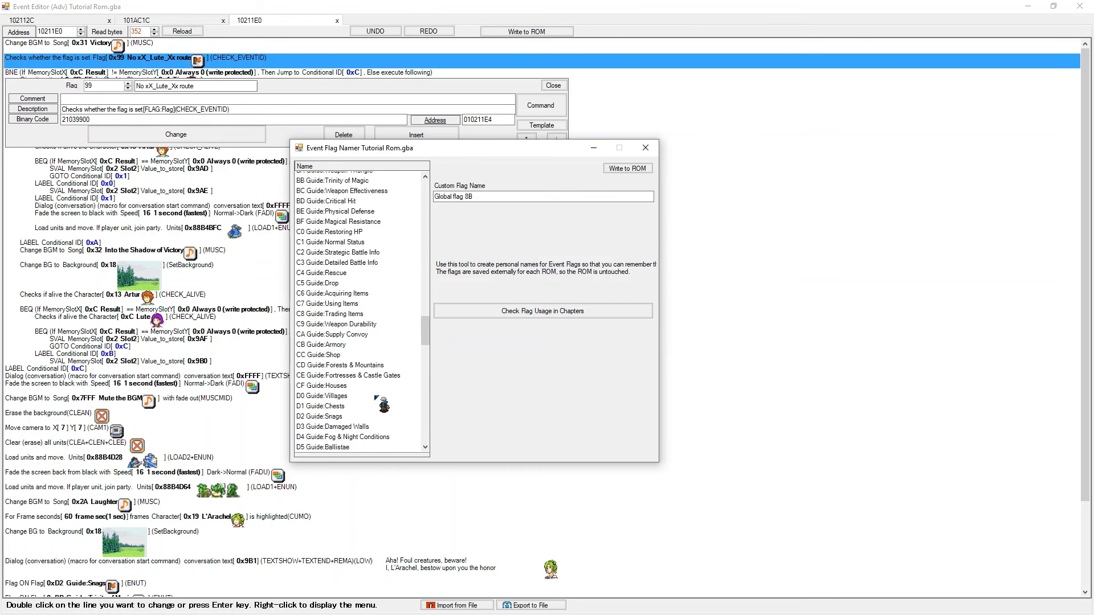
pyautogui.scroll(7, 376, 397)
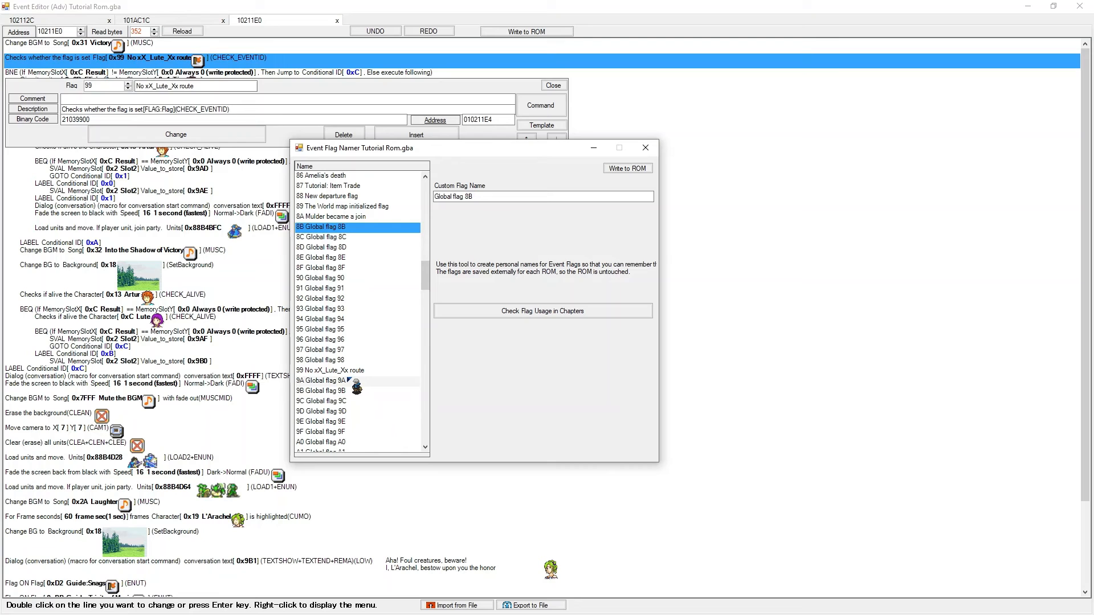
pyautogui.scroll(10, 349, 380)
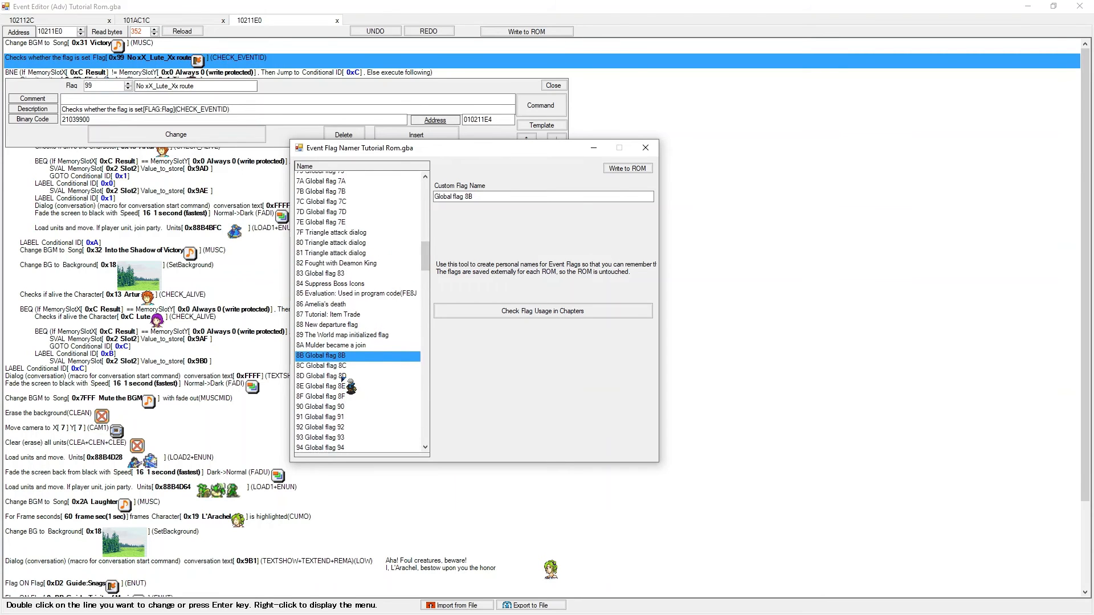
pyautogui.scroll(5, 343, 379)
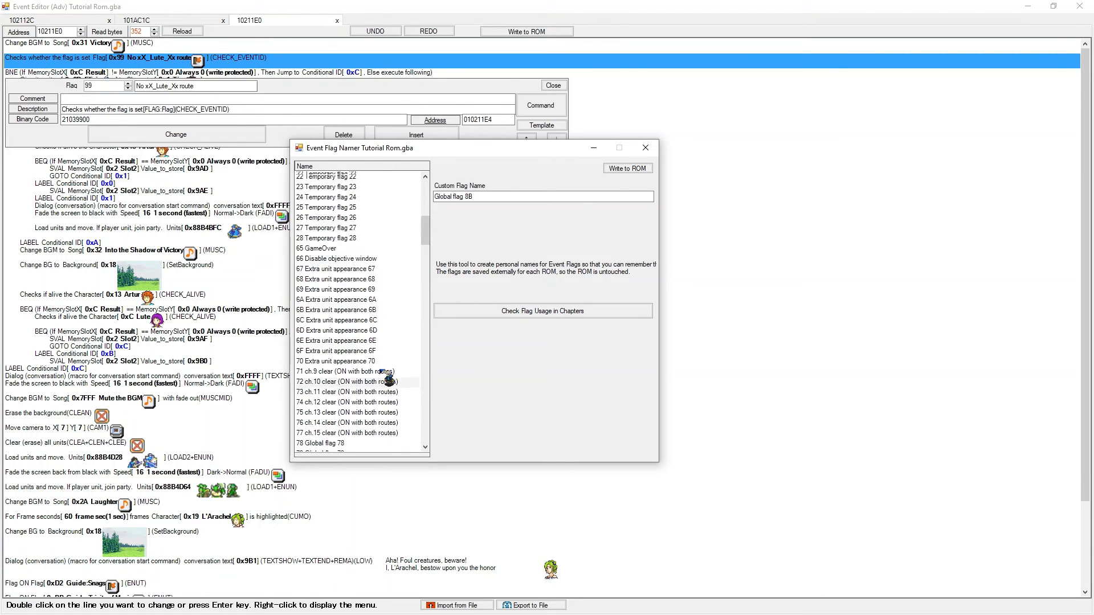
pyautogui.scroll(-2, 400, 360)
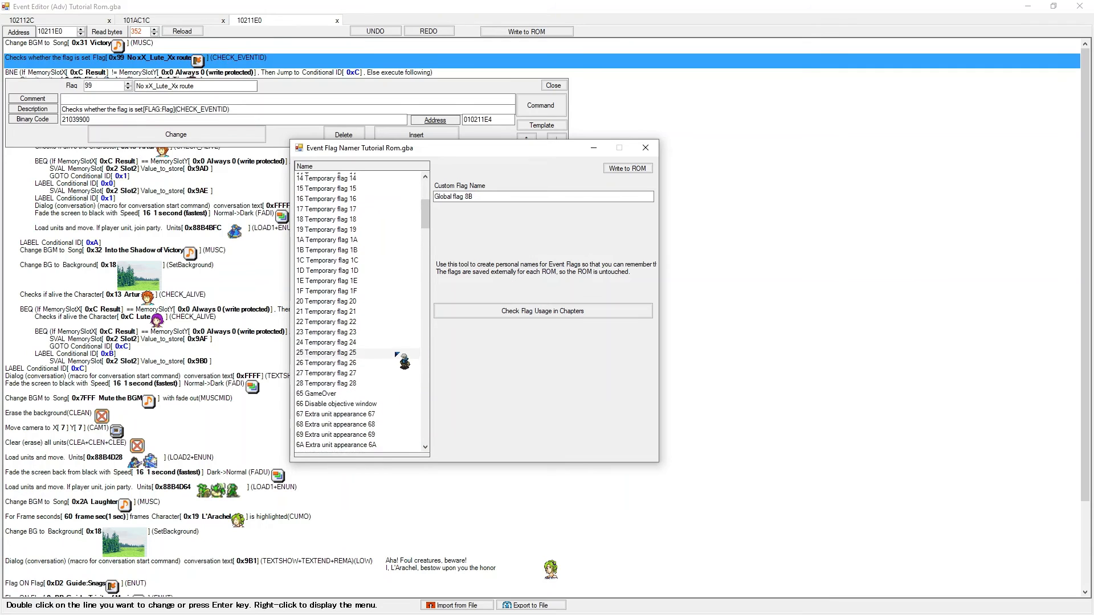
# - Return to the global flags and select flag 9A, just below the No xX_Lute_Xx route flag
pyautogui.scroll(-7, 400, 368)
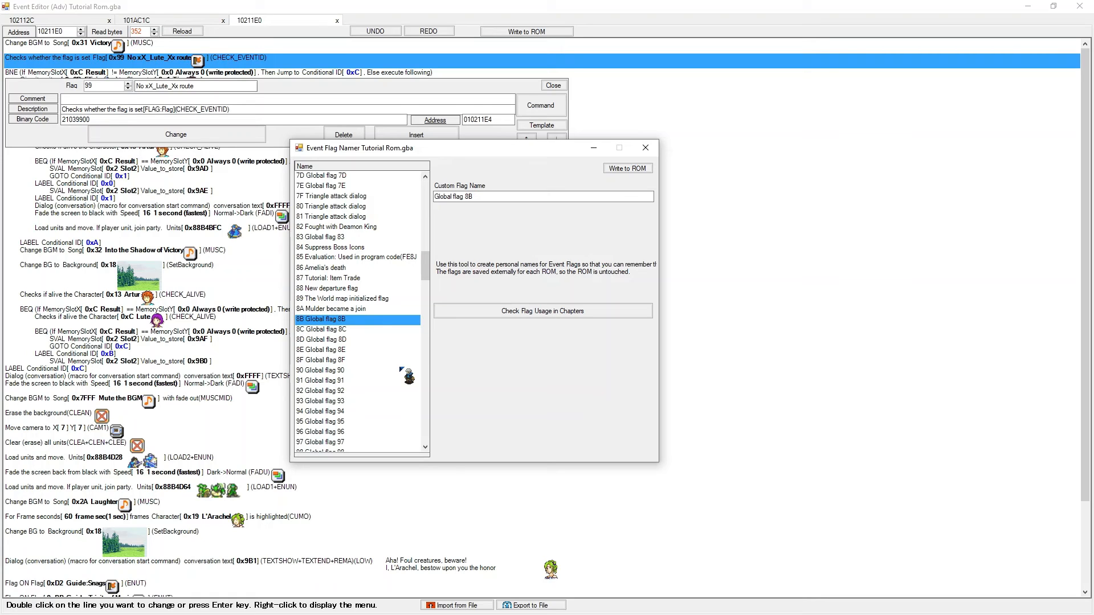
pyautogui.scroll(-3, 401, 369)
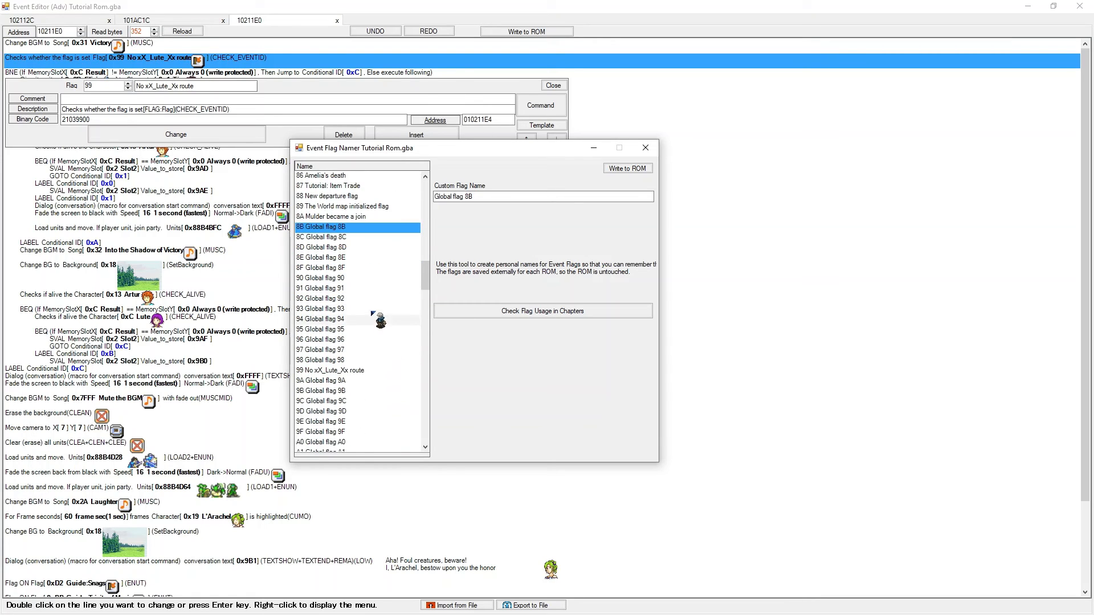
pyautogui.click(365, 381)
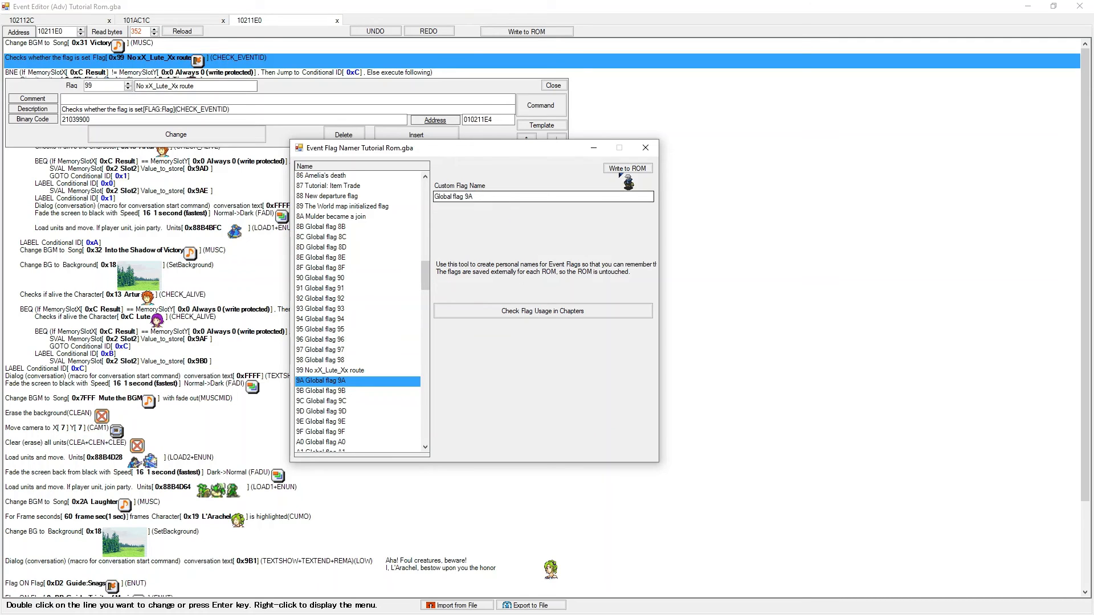
# - Close the Event Flag Namer and the flag check's edit form, and compare village event 101AC1C with event 10211E0
pyautogui.click(645, 147)
pyautogui.click(561, 86)
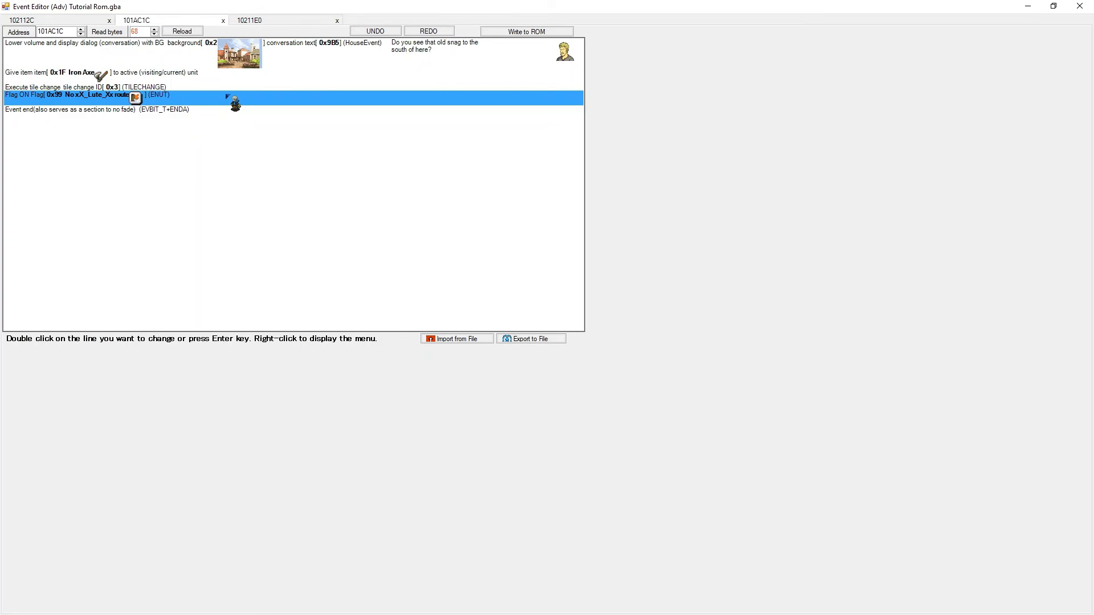
pyautogui.click(259, 19)
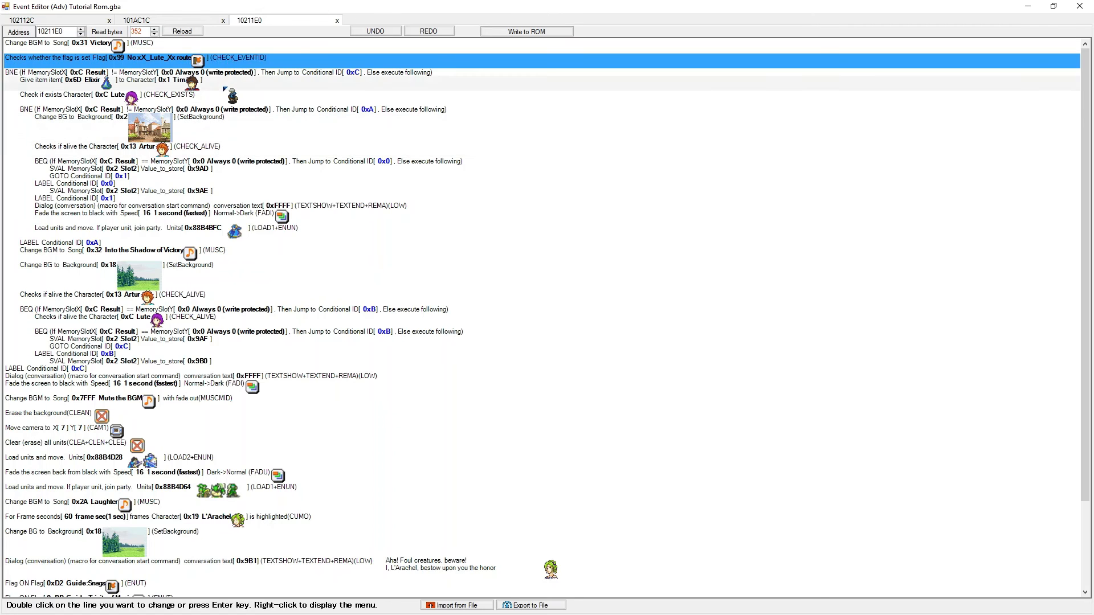
# - Review the Elixir gift and the 0x88B4BFC unit load in event 10211E0, and minimize the event editor to return to the chapter overview
pyautogui.click(227, 84)
pyautogui.click(307, 243)
pyautogui.click(318, 228)
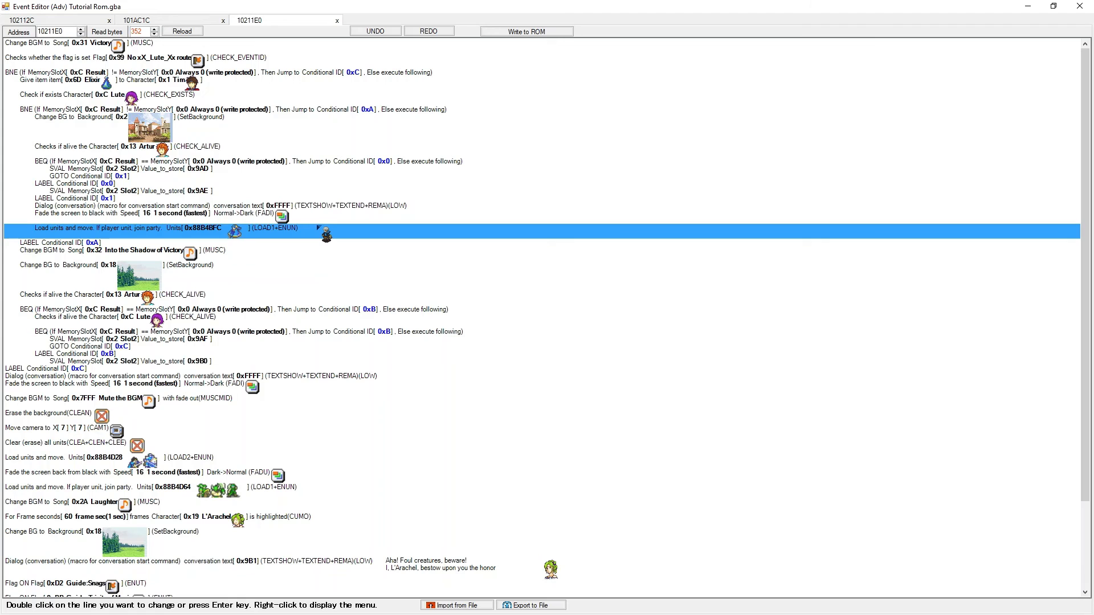
pyautogui.moveTo(317, 227); pyautogui.dragTo(184, 87)
pyautogui.click(162, 84)
pyautogui.click(237, 232)
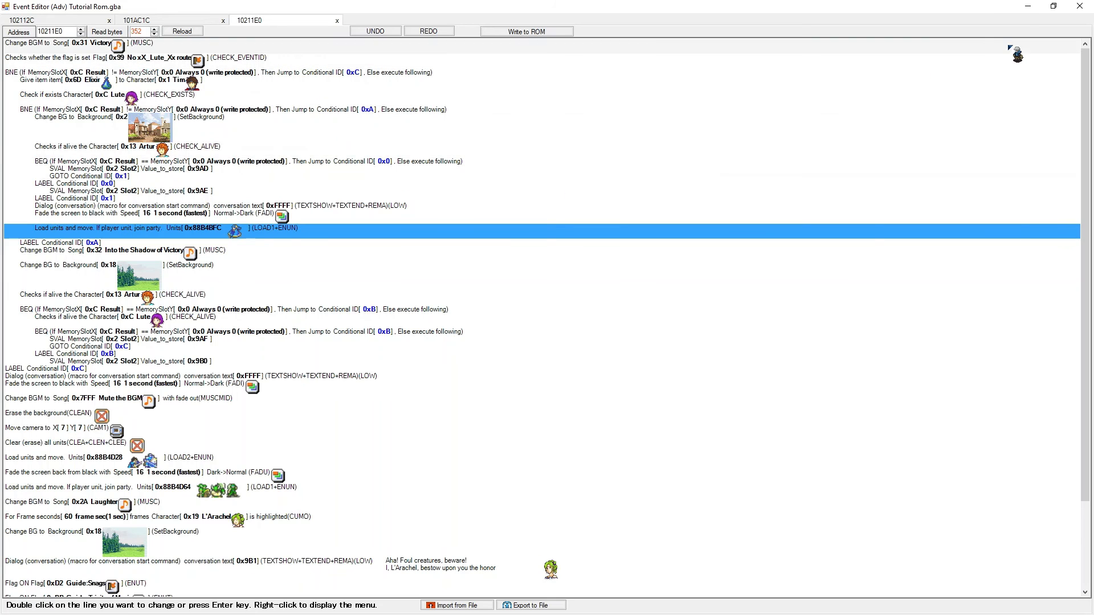
pyautogui.click(1019, 10)
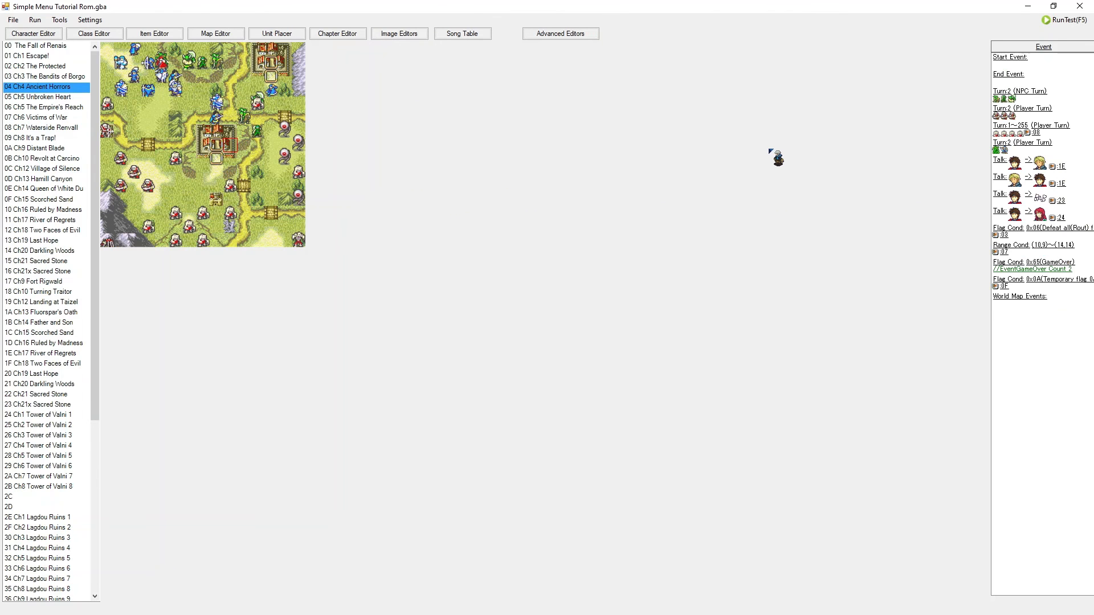